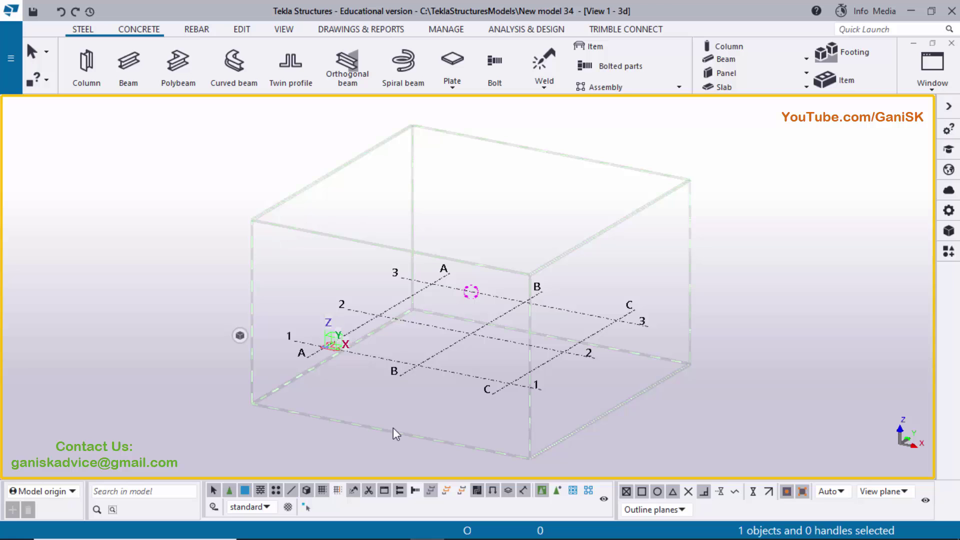
- After glancing at the baseplate drawing, set the ZY grid-line view prefix to 'ELEVATION ON'
left_click(392, 526)
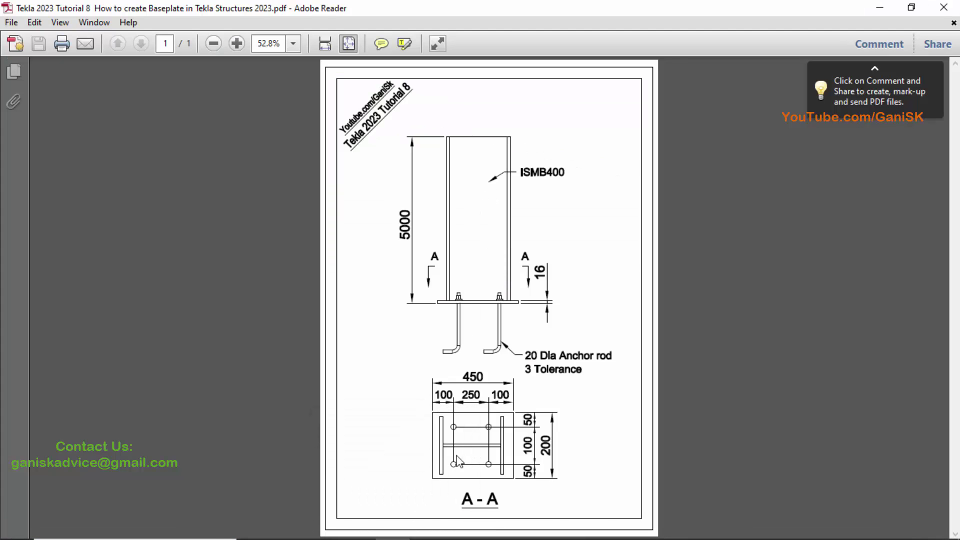
left_click(415, 526)
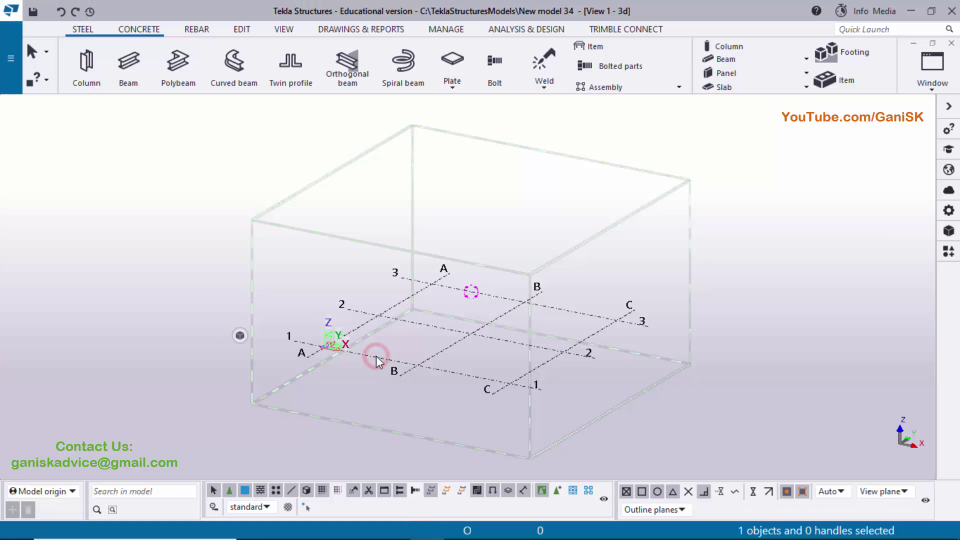
right_click(376, 356)
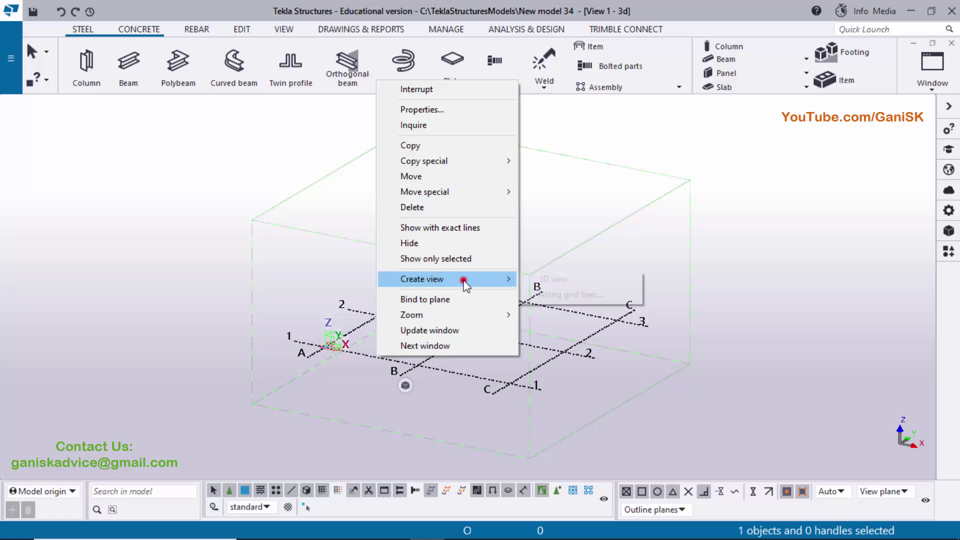
mouse_move(407, 278)
left_click(550, 296)
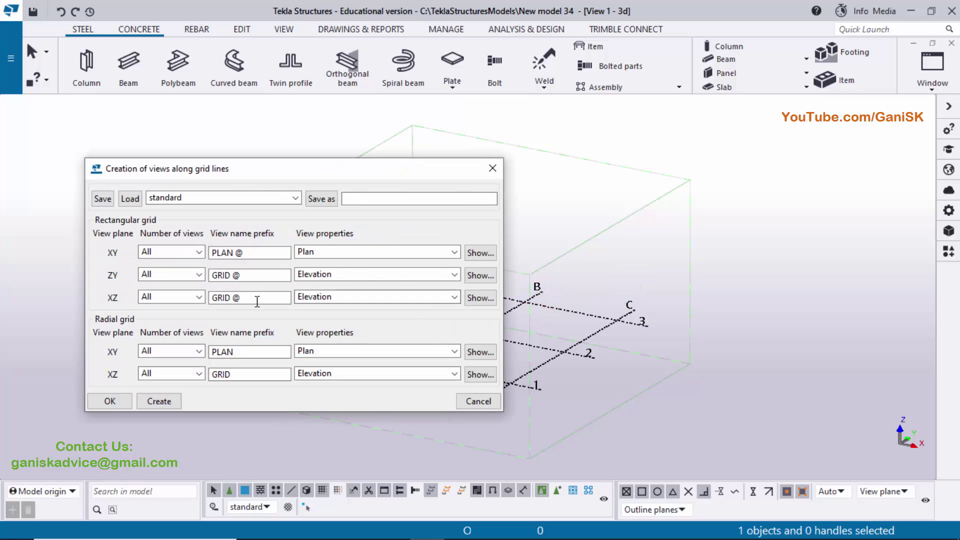
left_click(214, 276)
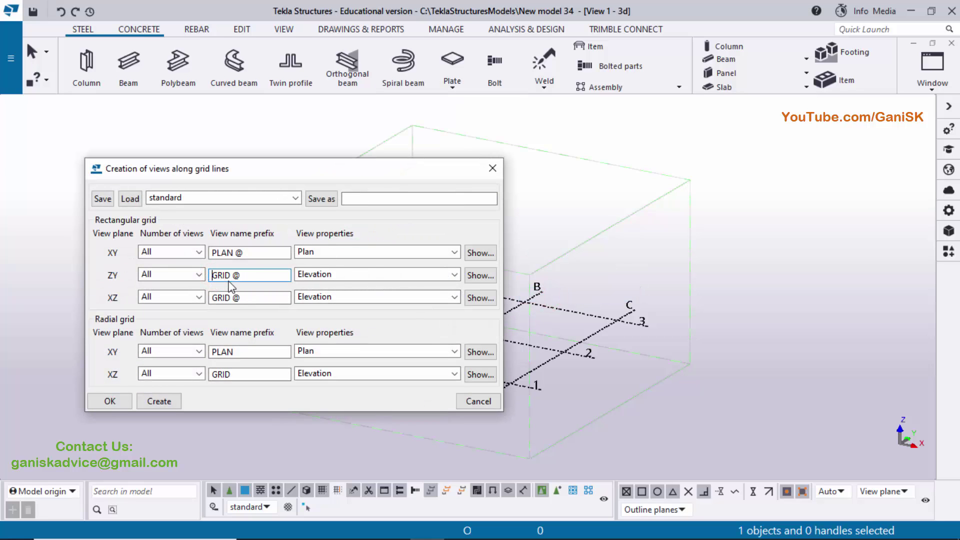
type("ELEVATION ON")
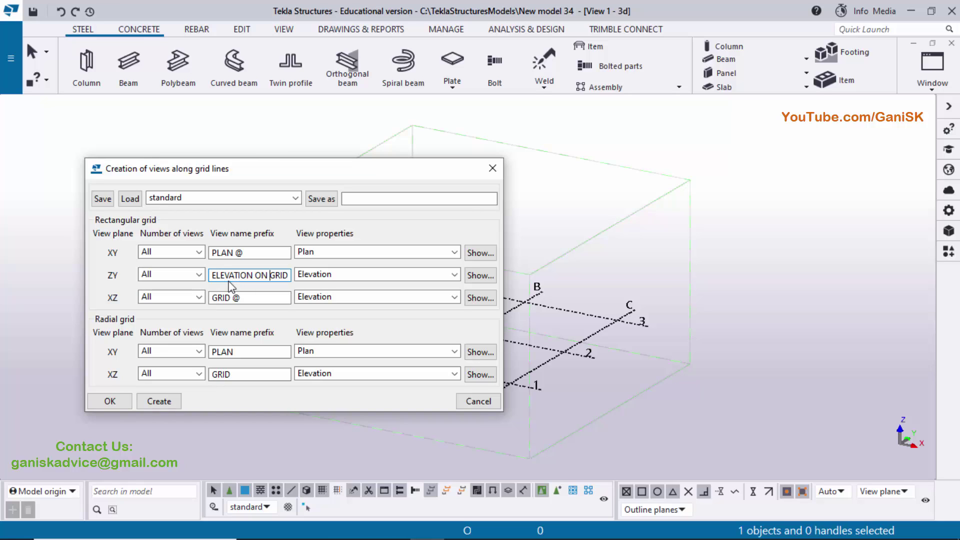
- Set the XZ view prefix to 'ELEVATION ON' and create the views along all grid lines
left_click(213, 298)
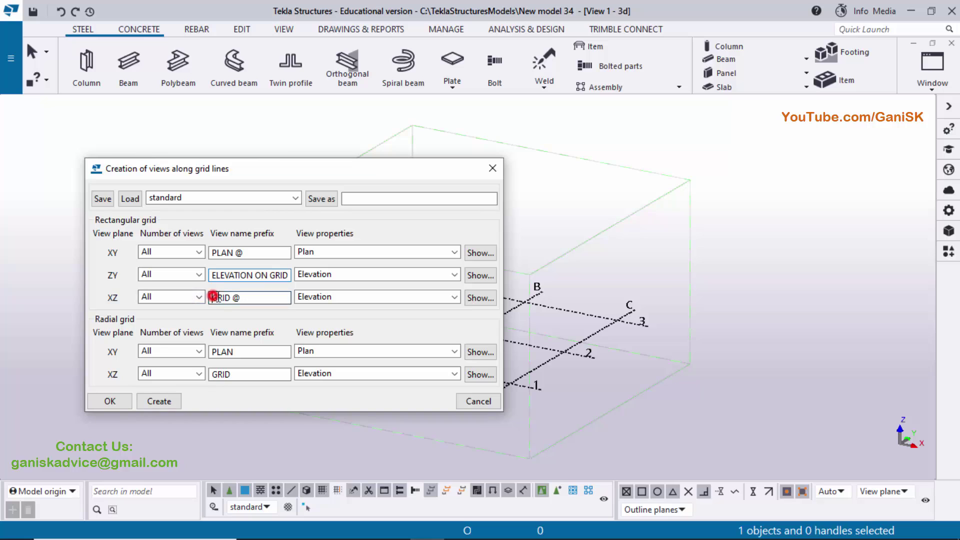
type("WLE")
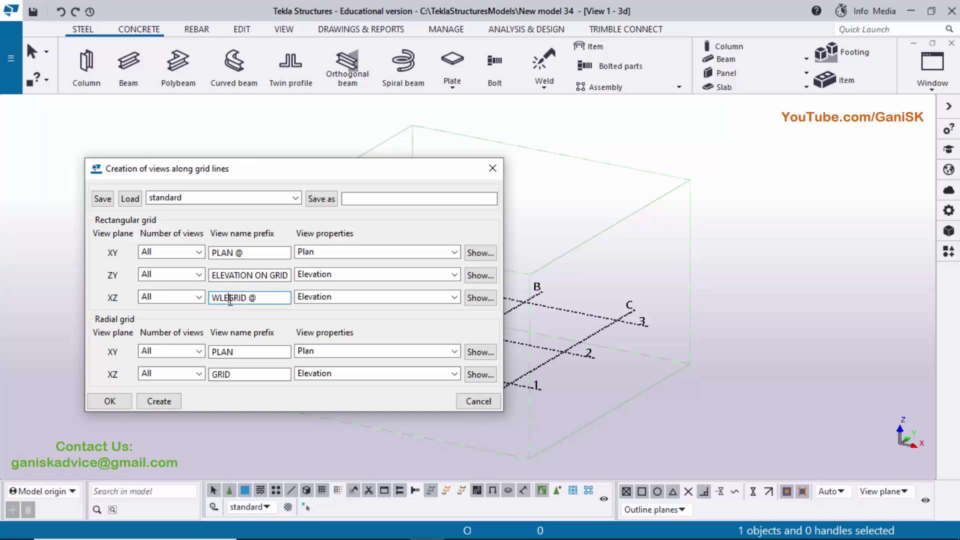
key("BackSpace")
key("BackSpace")
key("BackSpace")
type("ELEVATION ON")
left_click(157, 400)
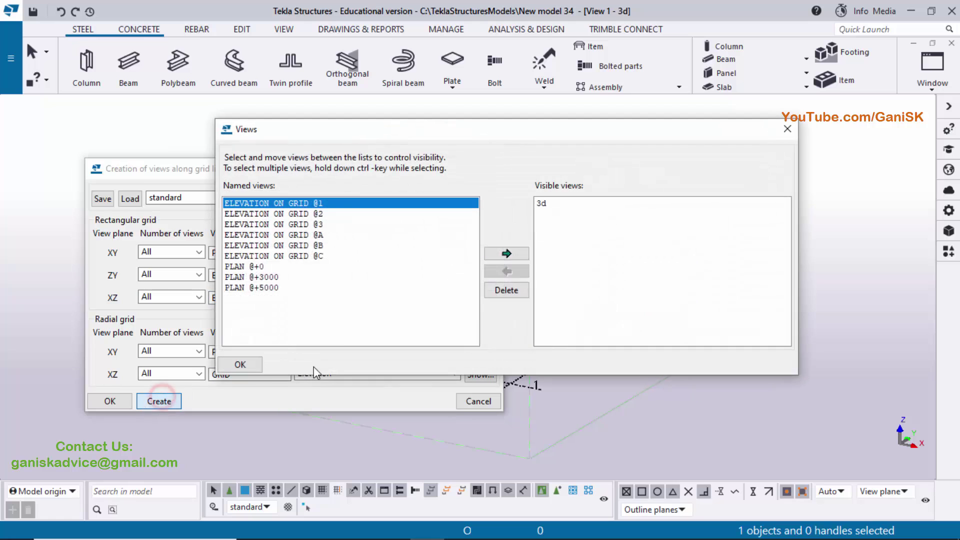
left_click(242, 364)
left_click(102, 400)
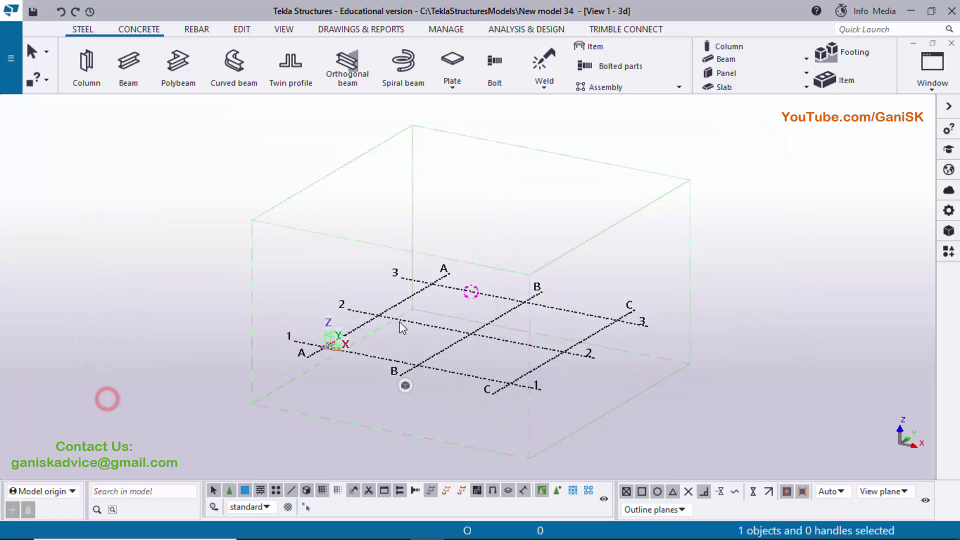
- Review the created views in the View list, then bring the baseplate PDF forward
left_click(928, 85)
left_click(884, 164)
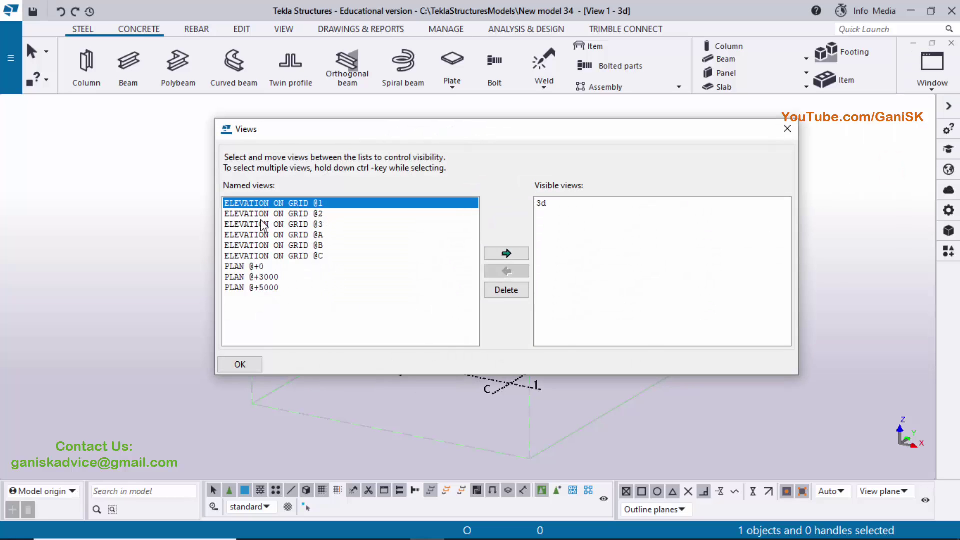
left_click(787, 129)
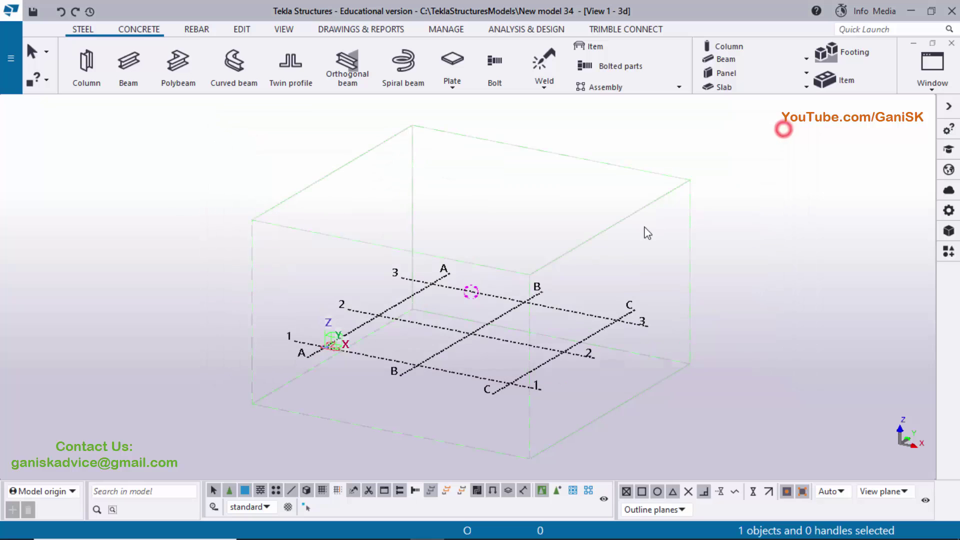
scroll(371, 336, "up", 2)
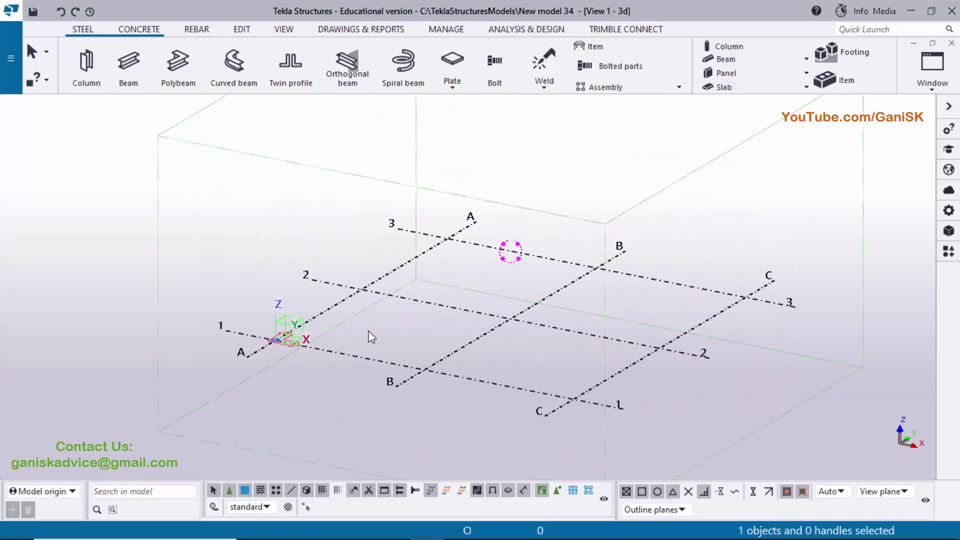
left_click(392, 527)
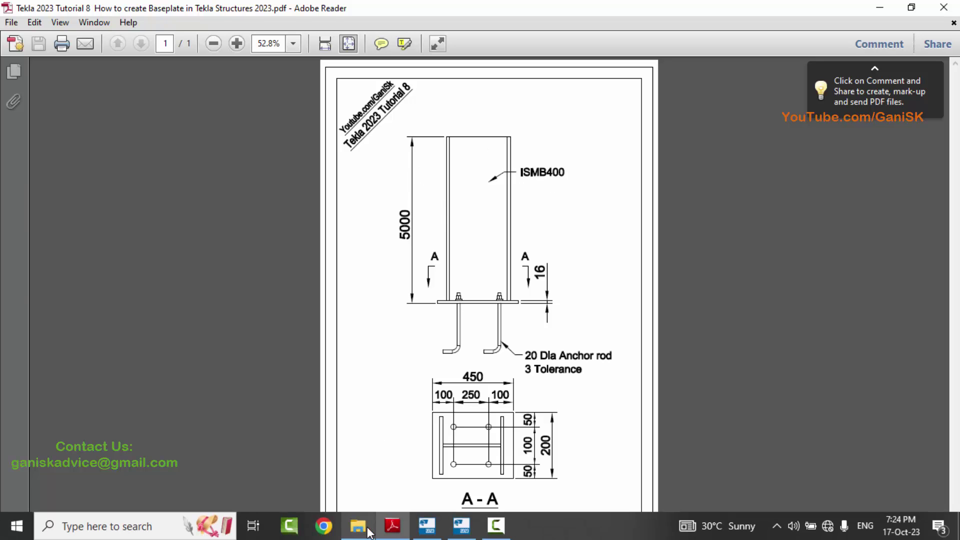
- Minimize the baseplate drawing and show the Steel modelling tools in Tekla
left_click(392, 526)
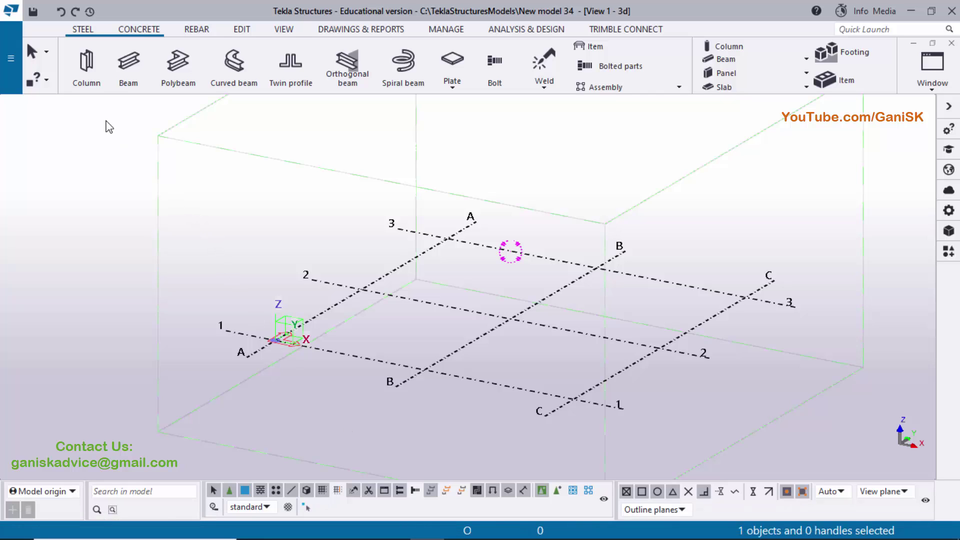
left_click(82, 25)
- Place a steel column at grid intersection A-1 and interrupt the column command
left_click(82, 74)
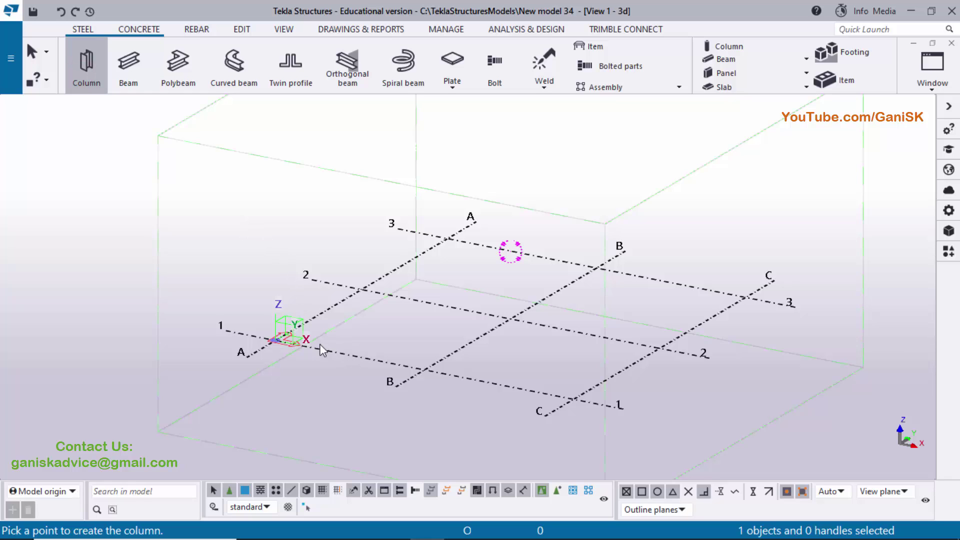
left_click(275, 340)
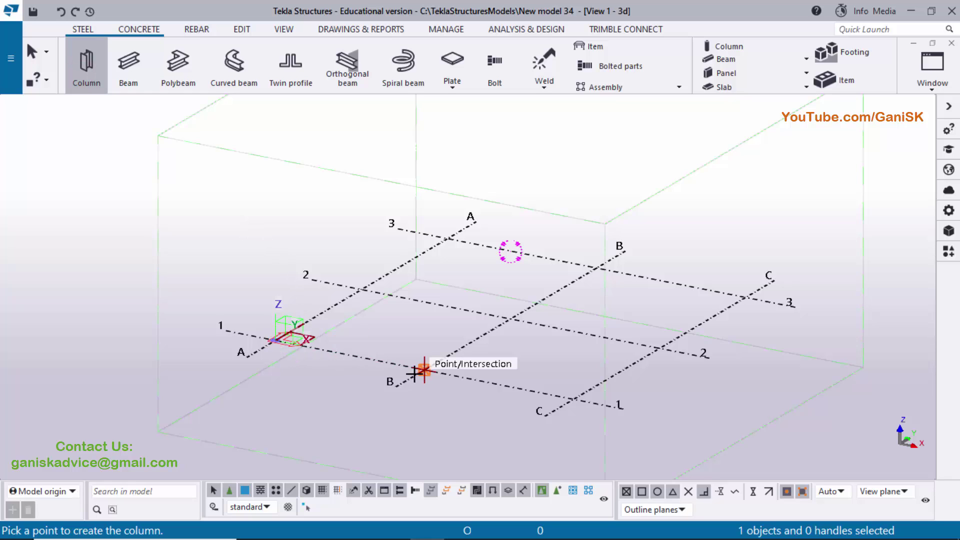
scroll(270, 337, "up", 3)
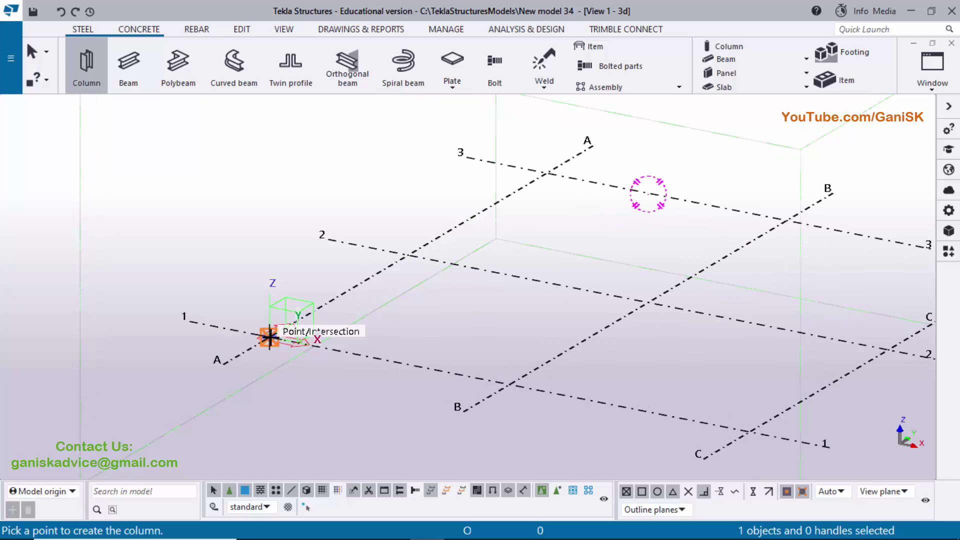
scroll(269, 337, "up", 1)
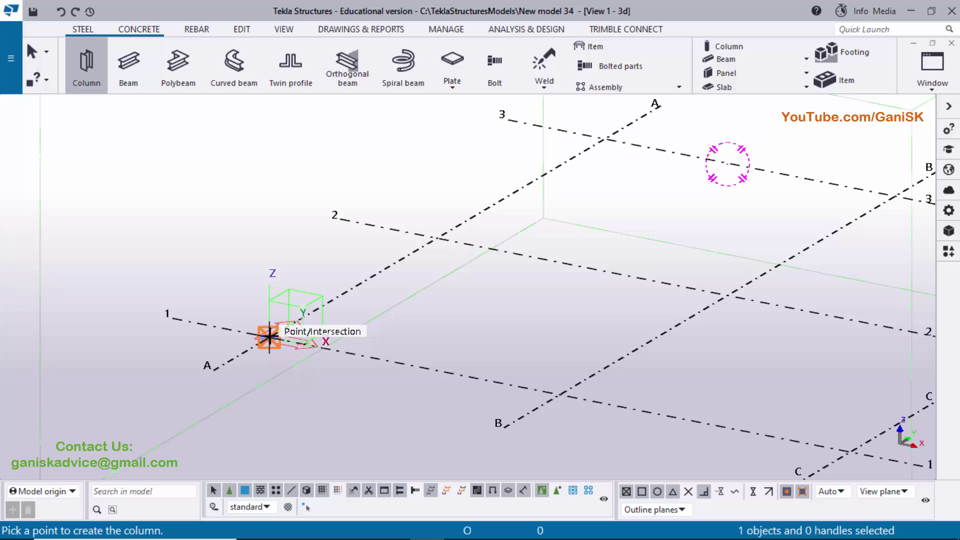
left_click(269, 337)
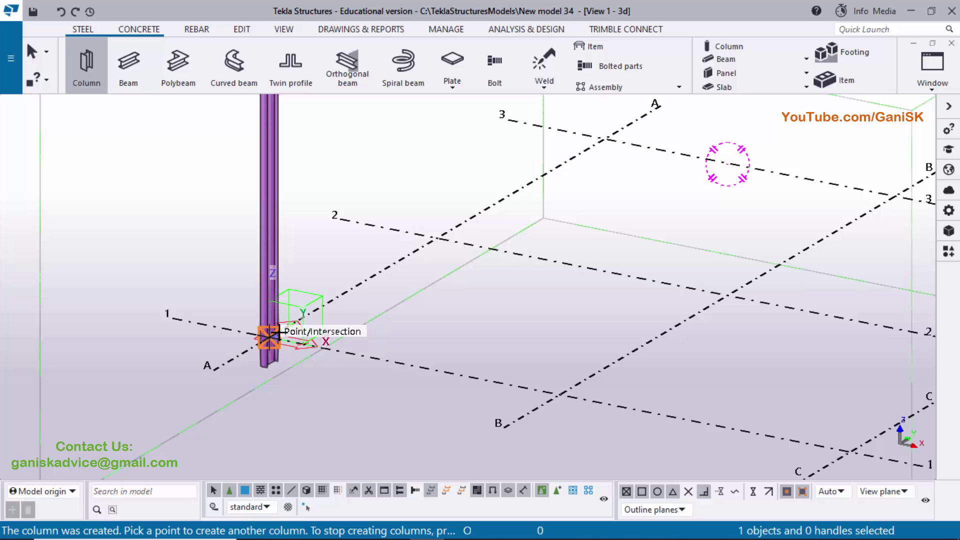
right_click(382, 146)
left_click(389, 149)
- Frame the new column and grid in the view, then bring the baseplate drawing forward
scroll(370, 212, "down", 1)
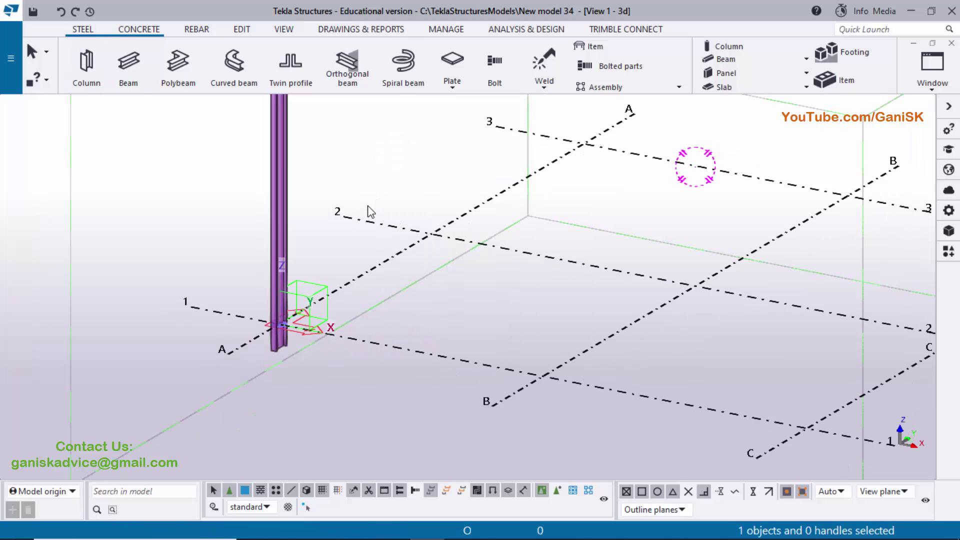
scroll(371, 213, "down", 2)
scroll(330, 212, "up", 4)
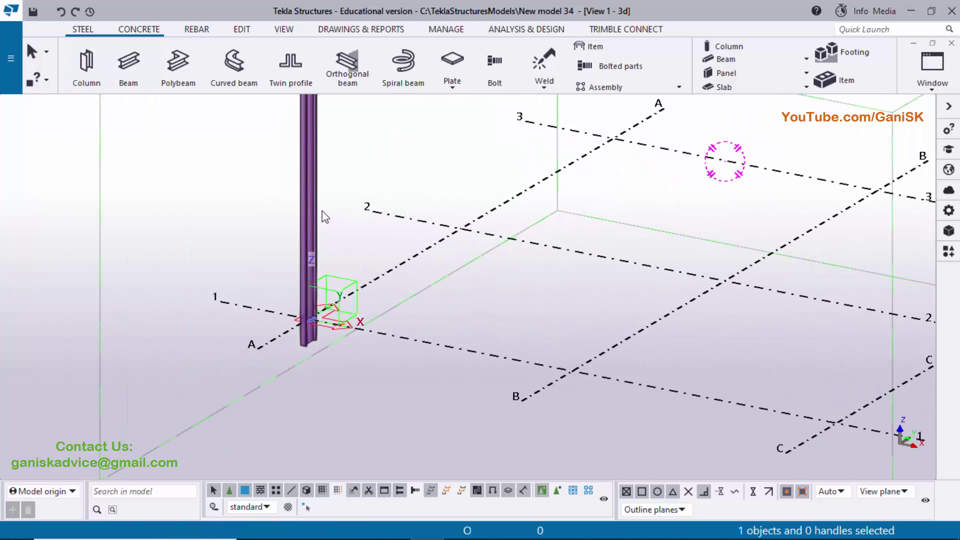
scroll(322, 215, "up", 1)
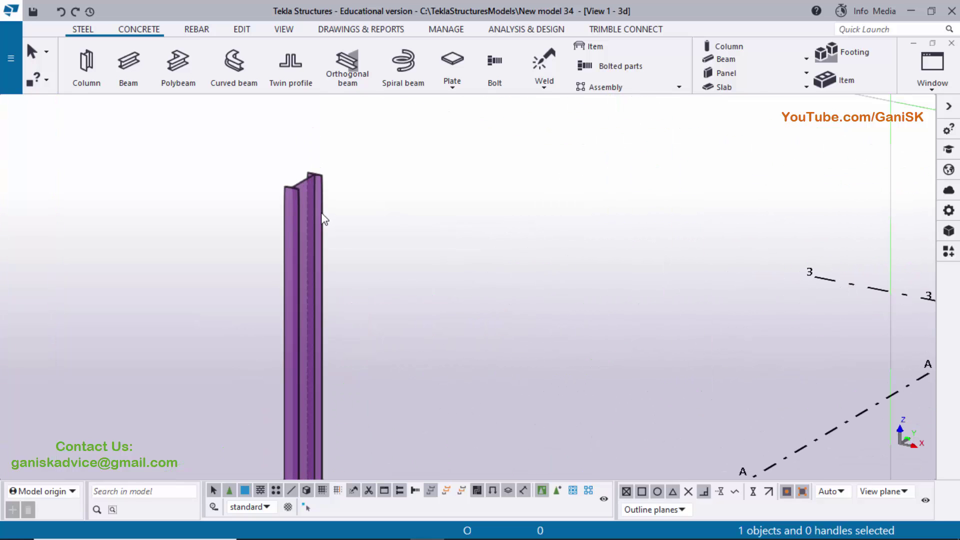
scroll(322, 217, "down", 2)
middle_click_drag(345, 263, 335, 175)
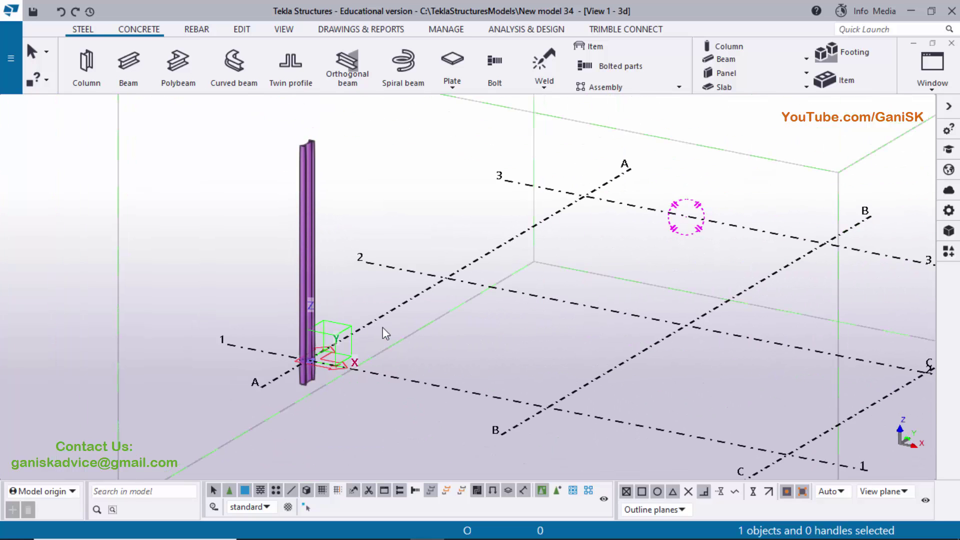
left_click(388, 529)
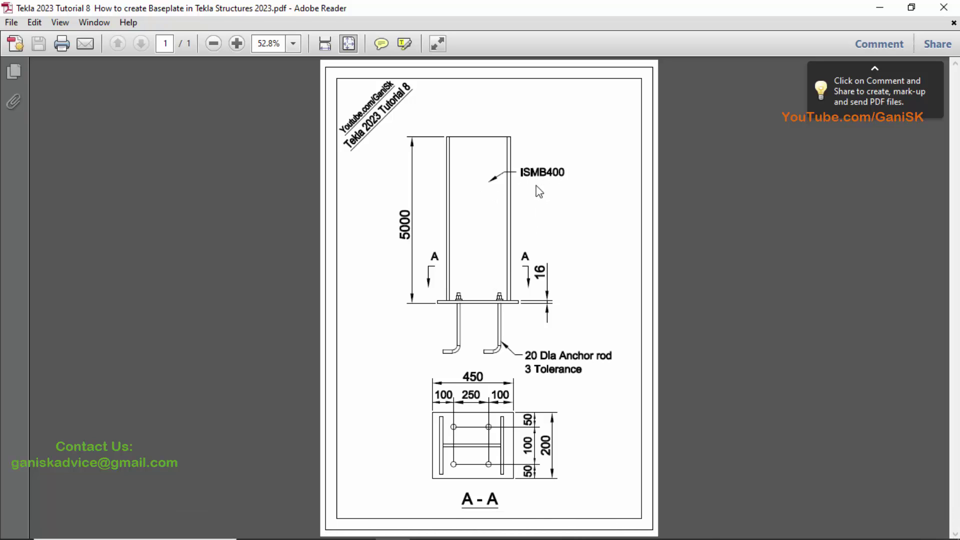
- Open the A-1 column's properties (ISMB400, IS2062, top 5000, bottom −500) and compare with the drawing
left_click(426, 531)
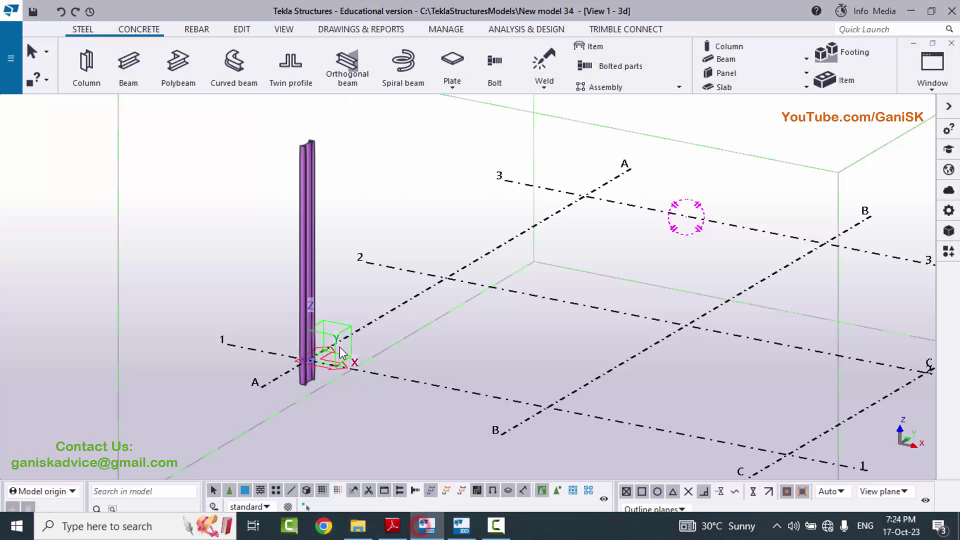
scroll(308, 211, "up", 3)
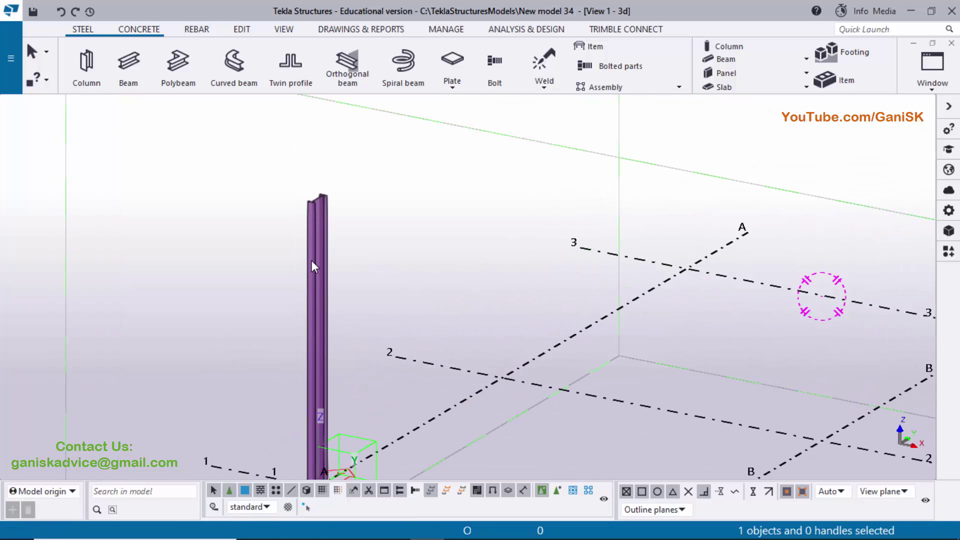
double_click(311, 258)
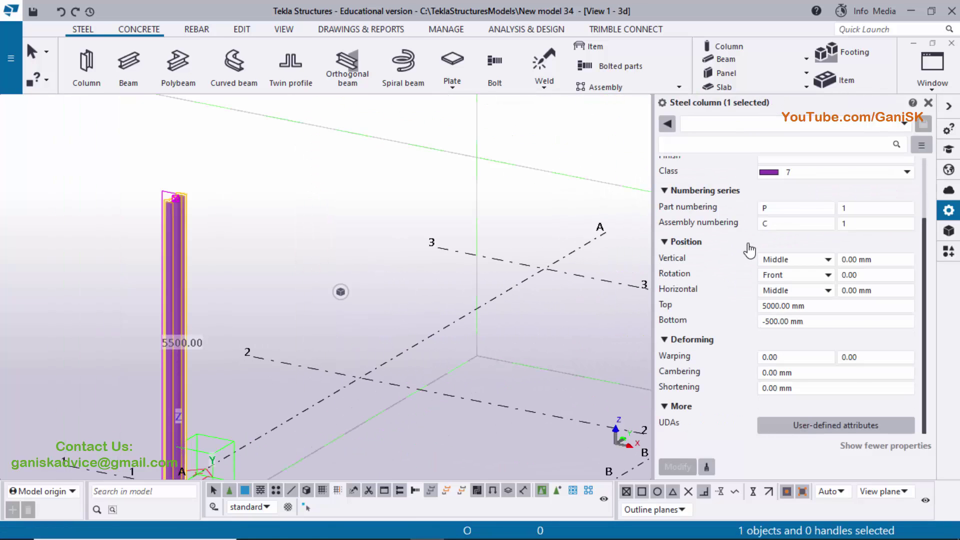
scroll(748, 250, "up", 3)
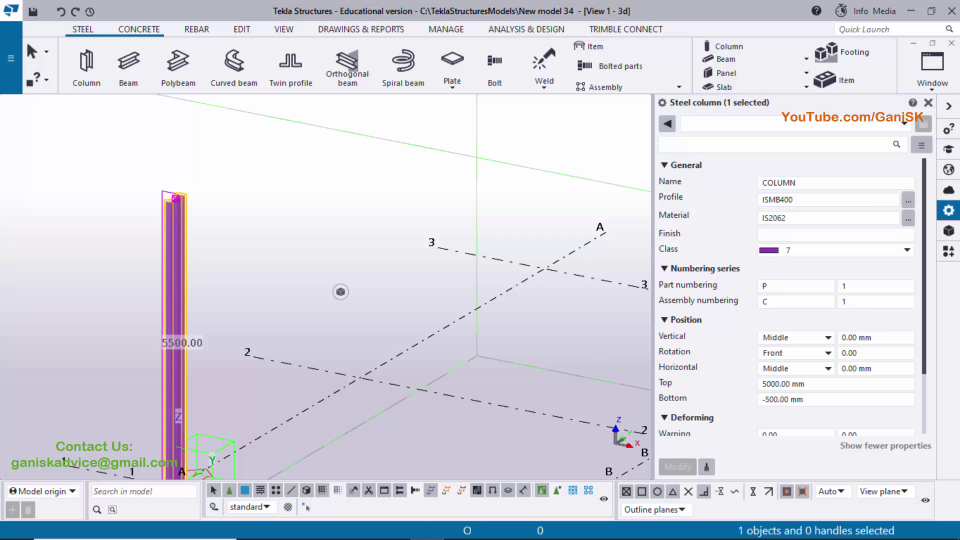
left_click(395, 529)
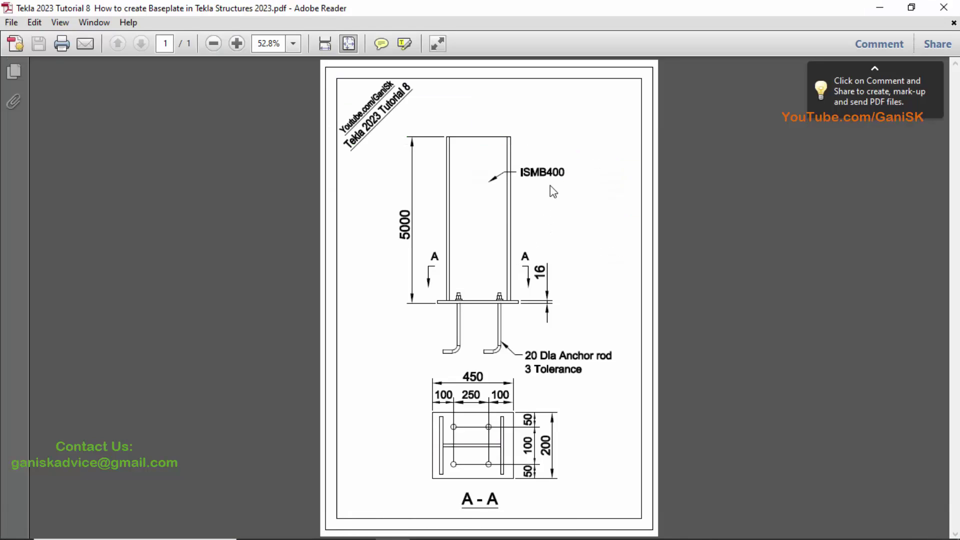
left_click(442, 533)
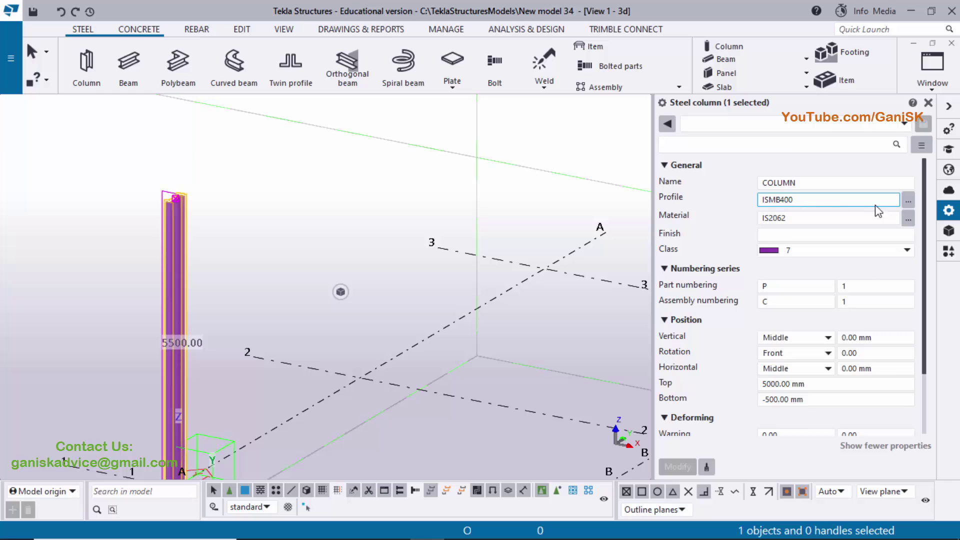
- Pick ISMB300 from the profile catalog, apply it to the column, and check the PDF
left_click(907, 200)
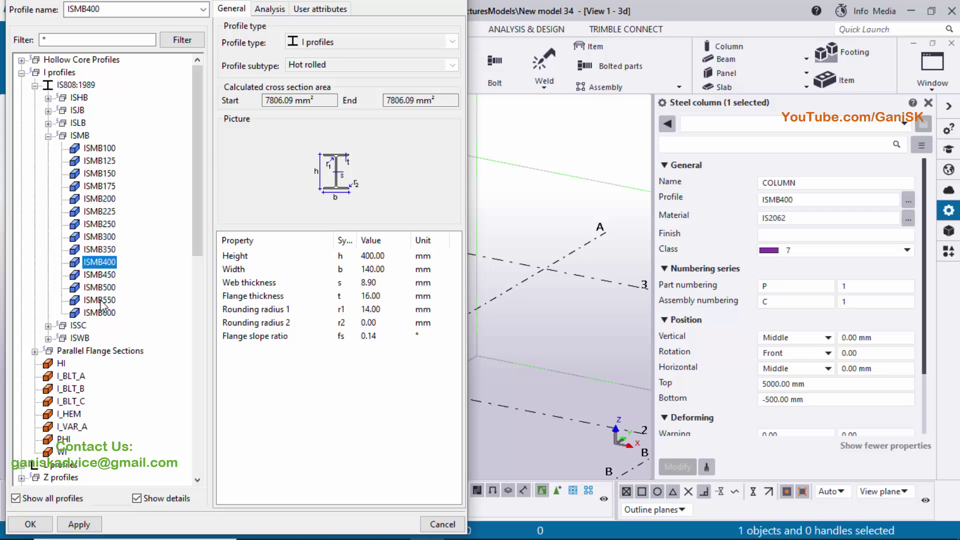
left_click(100, 237)
left_click(77, 523)
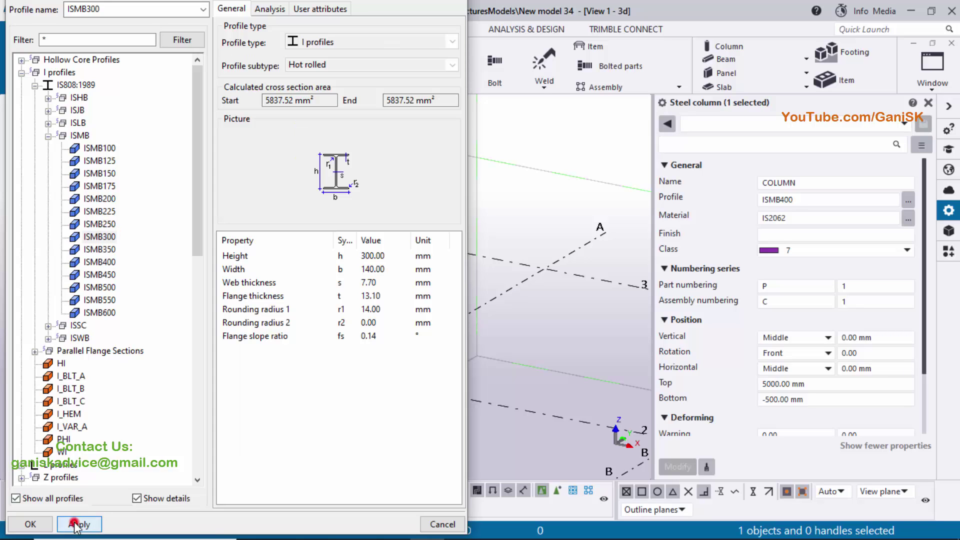
left_click(42, 526)
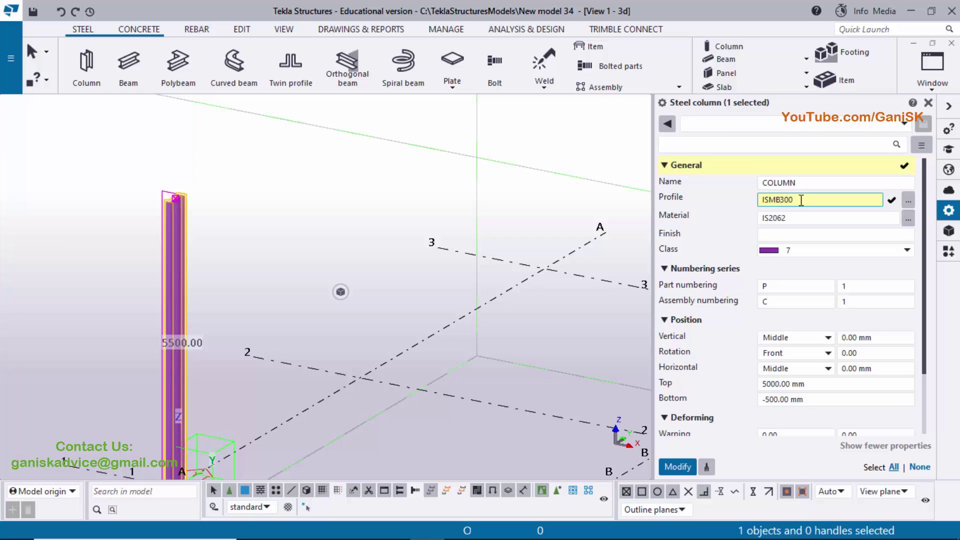
left_click(676, 466)
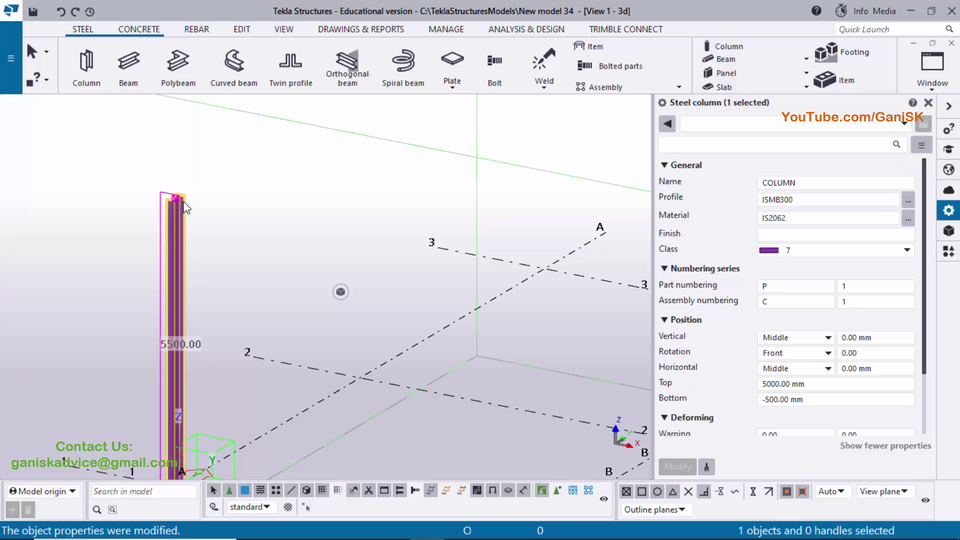
scroll(183, 204, "up", 4)
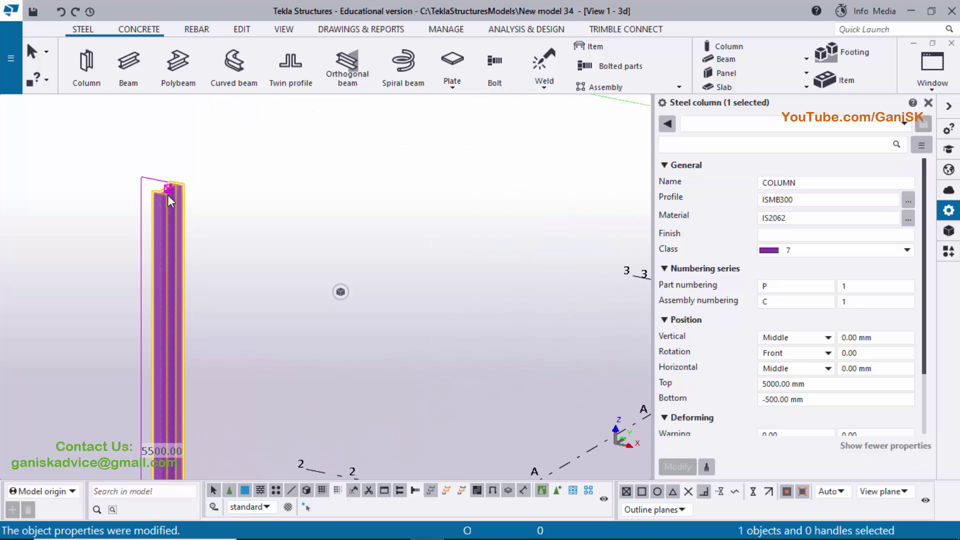
scroll(168, 196, "up", 3)
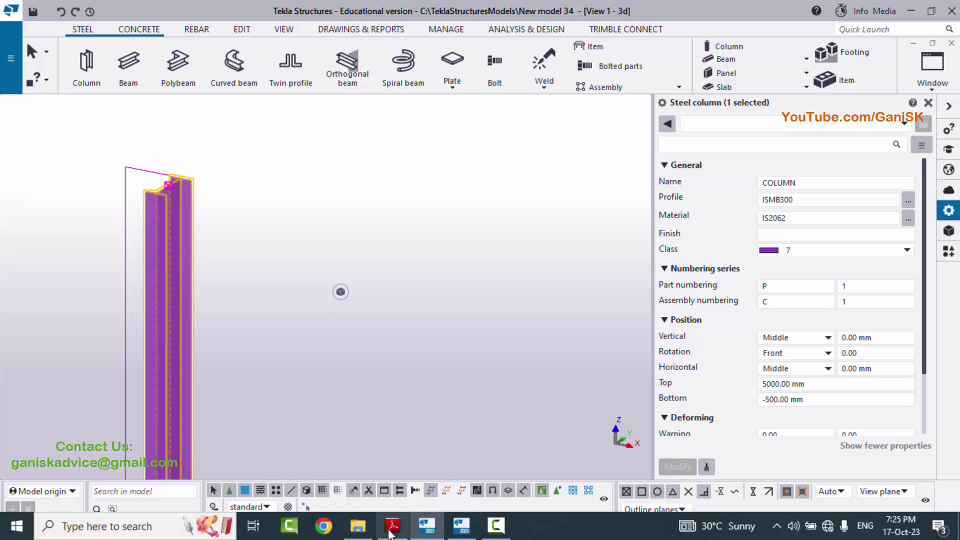
left_click(393, 525)
left_click(394, 526)
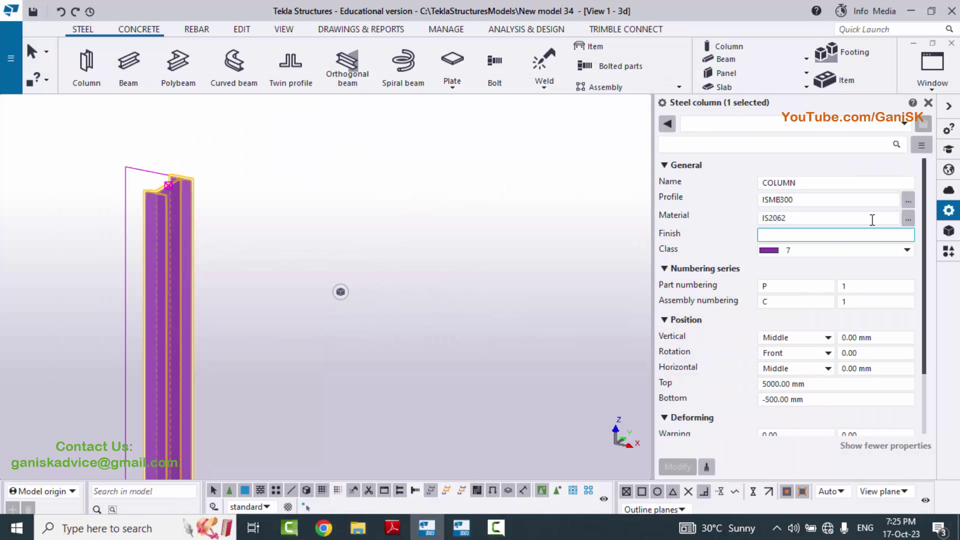
- Choose ISMB400 from the profile catalog and apply it to the column
left_click(908, 200)
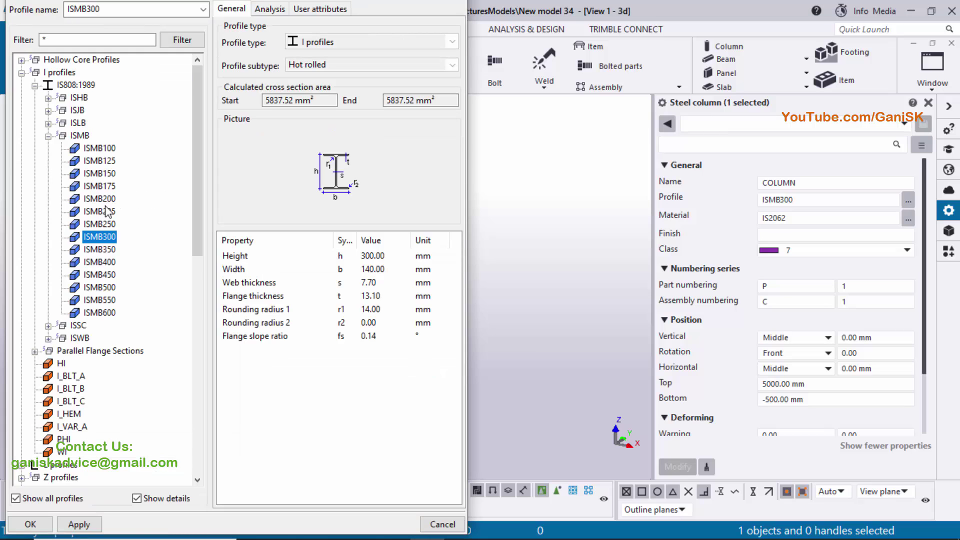
left_click(103, 262)
left_click(79, 523)
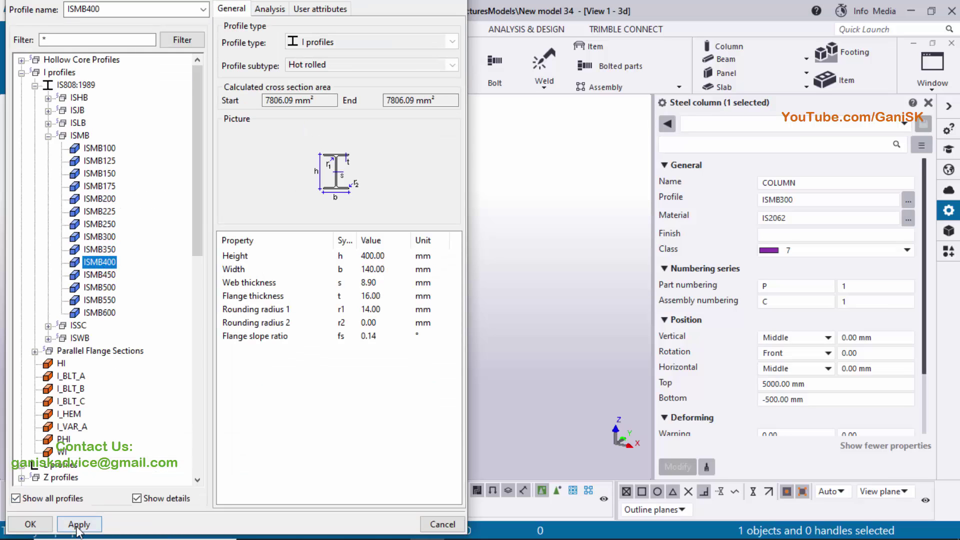
left_click(35, 524)
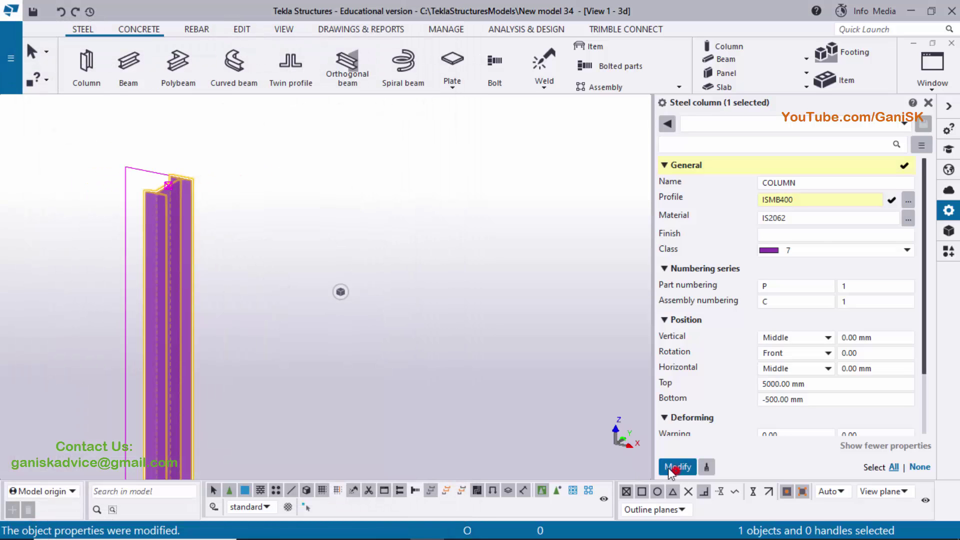
left_click(670, 466)
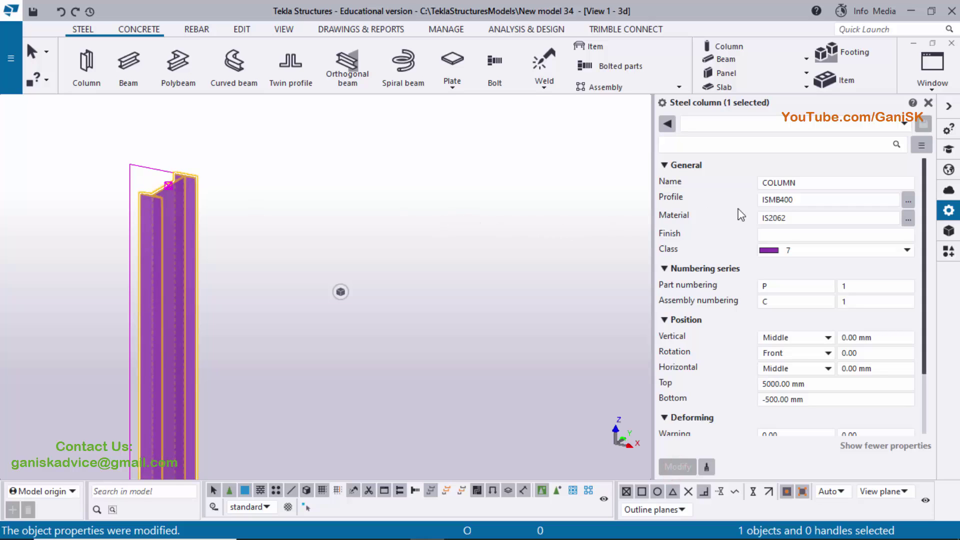
- Retype the profile as ISMB300, apply it, then retype ISMB400 and apply again
left_click(796, 202)
key("BackSpace")
key("BackSpace")
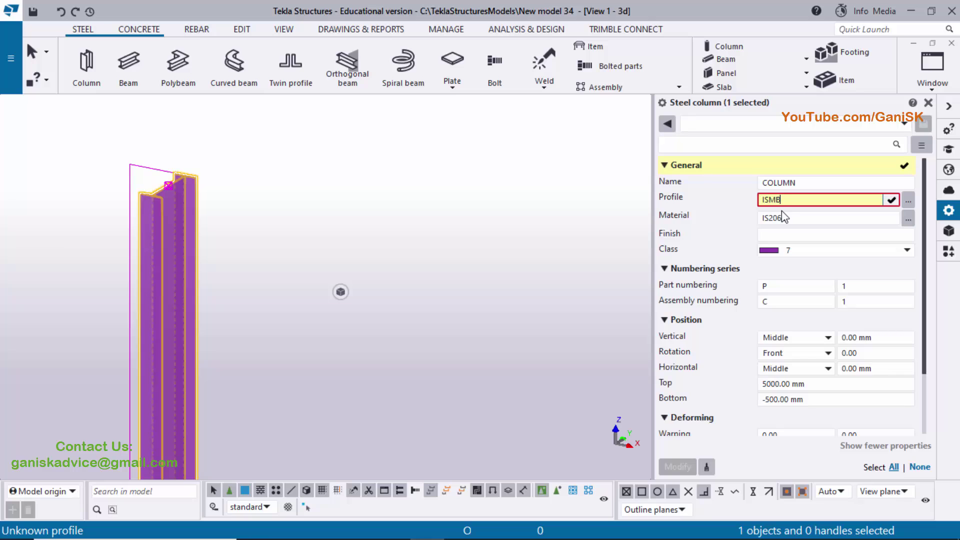
type("300")
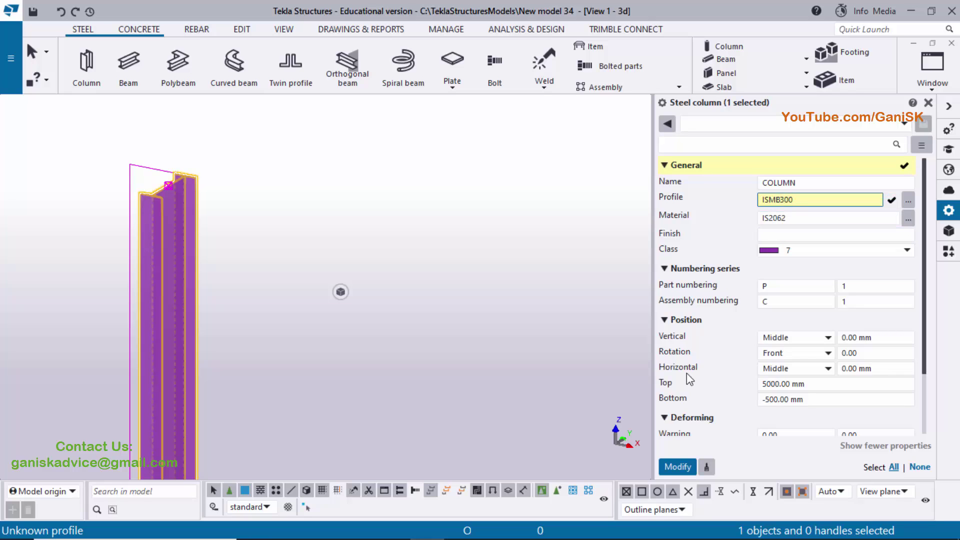
left_click(676, 467)
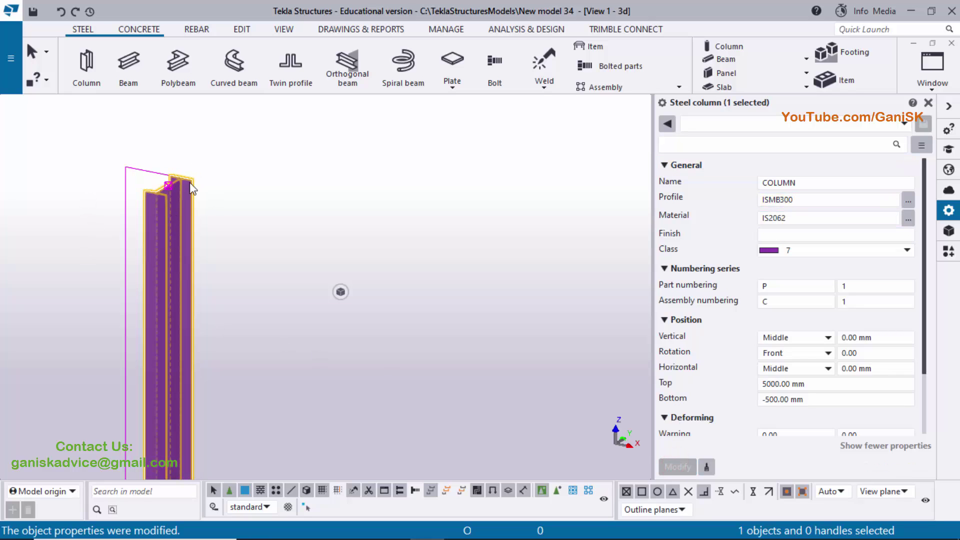
left_click(794, 201)
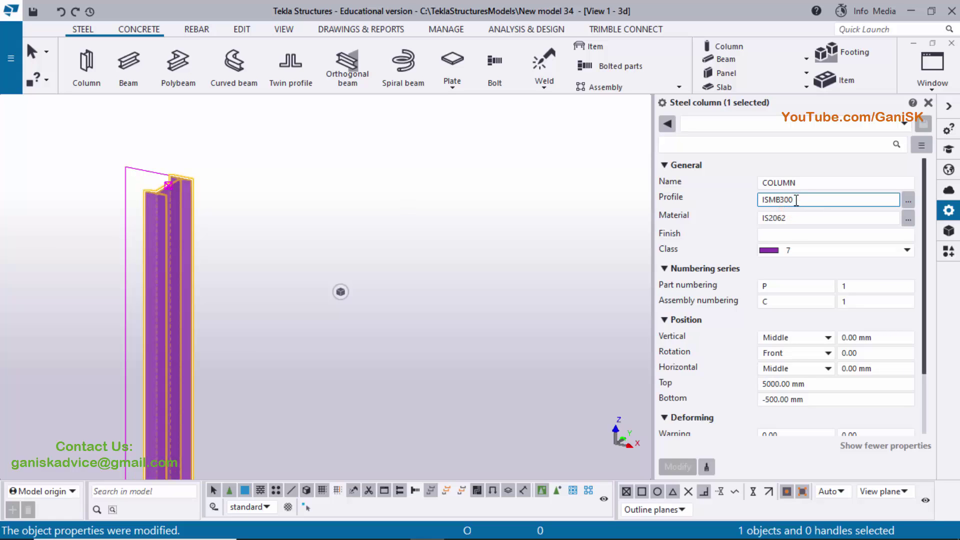
key("BackSpace")
key("BackSpace")
key("BackSpace")
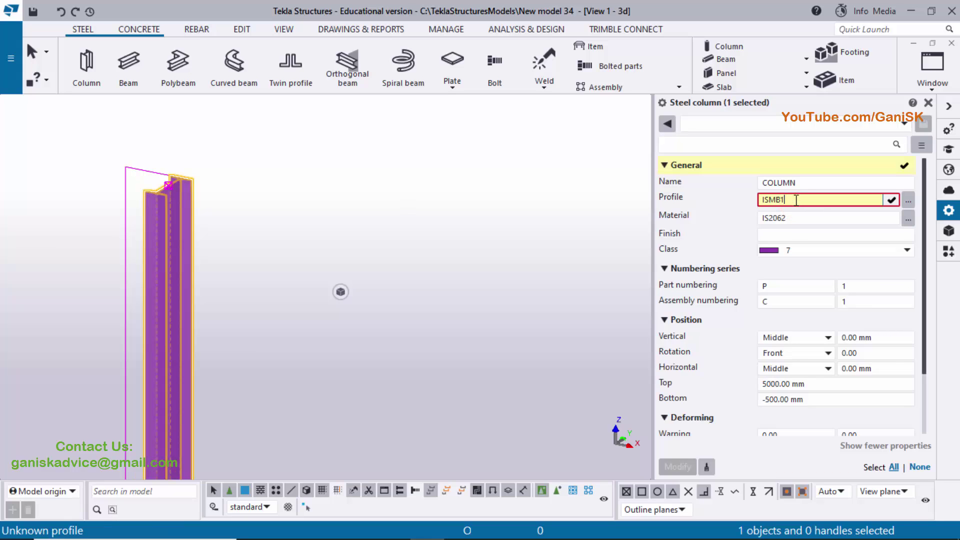
type("400")
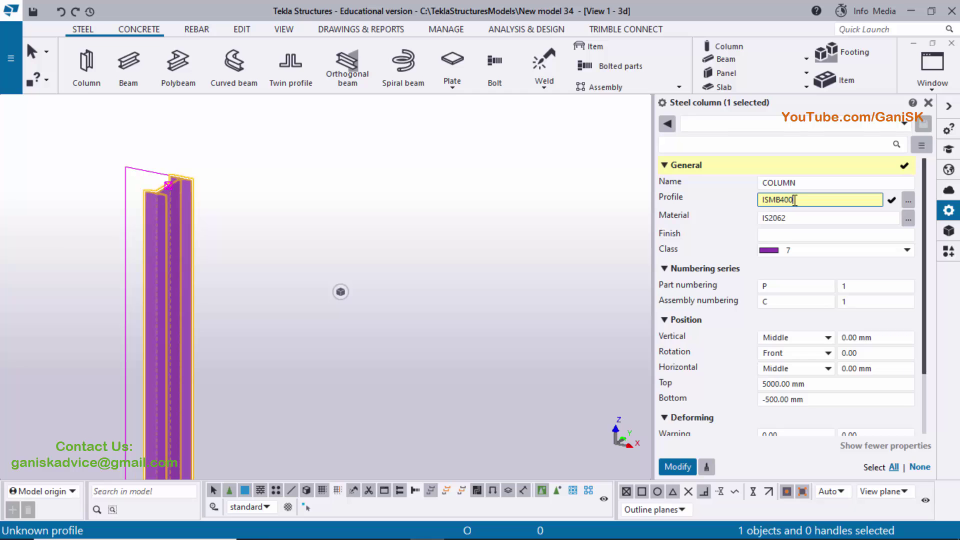
left_click(678, 466)
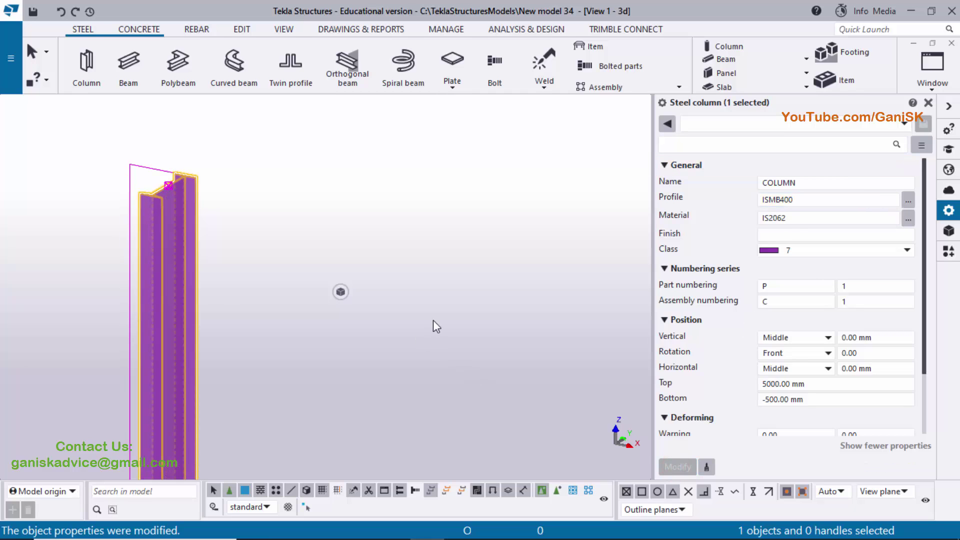
middle_click_drag(385, 382, 386, 320, "ctrl")
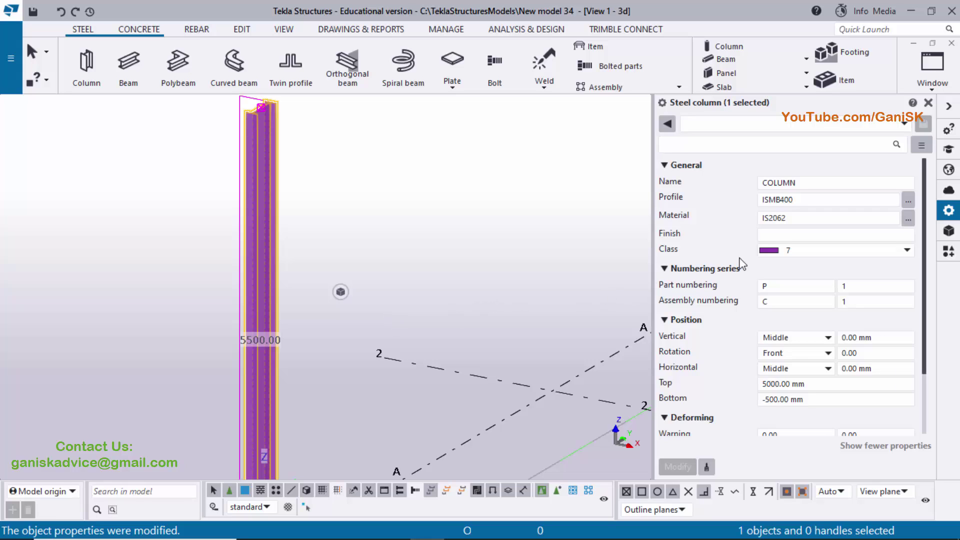
- Replace the part numbering prefix P with c, checking the assembly prefix and start numbers
left_click(786, 290)
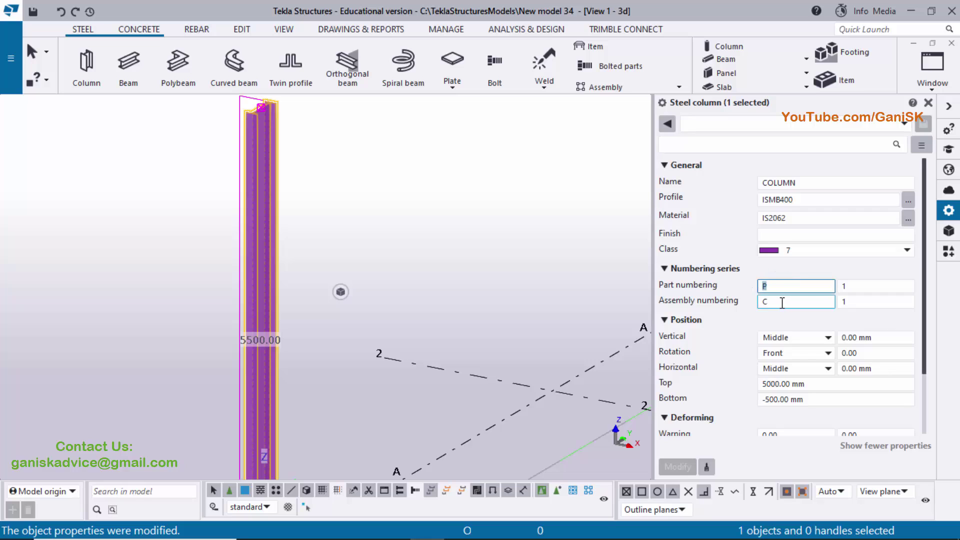
left_click(783, 301)
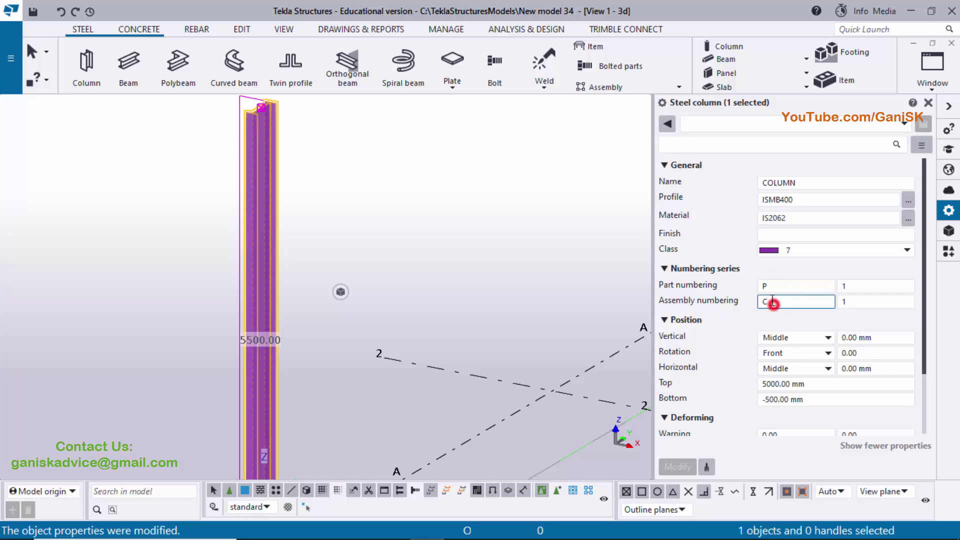
left_click(776, 286)
key("BackSpace")
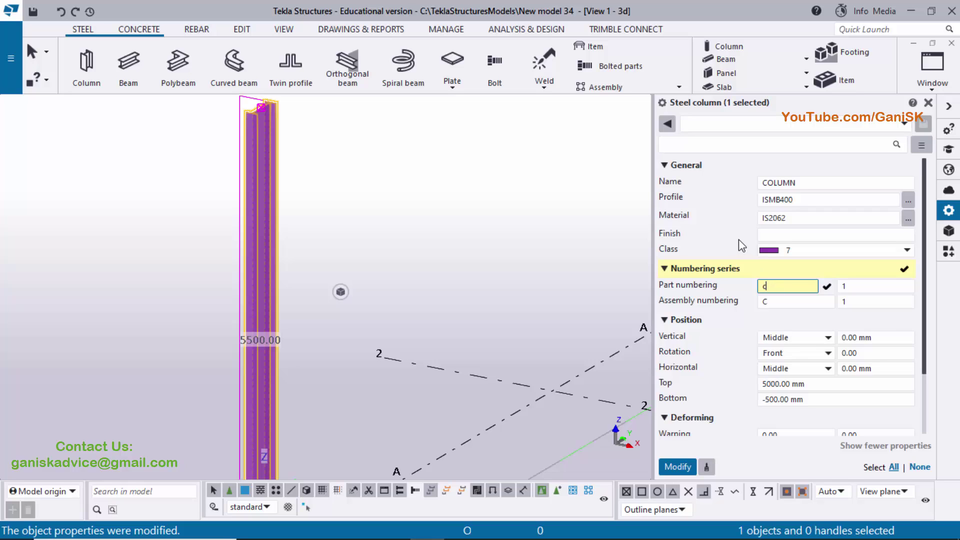
left_click(788, 302)
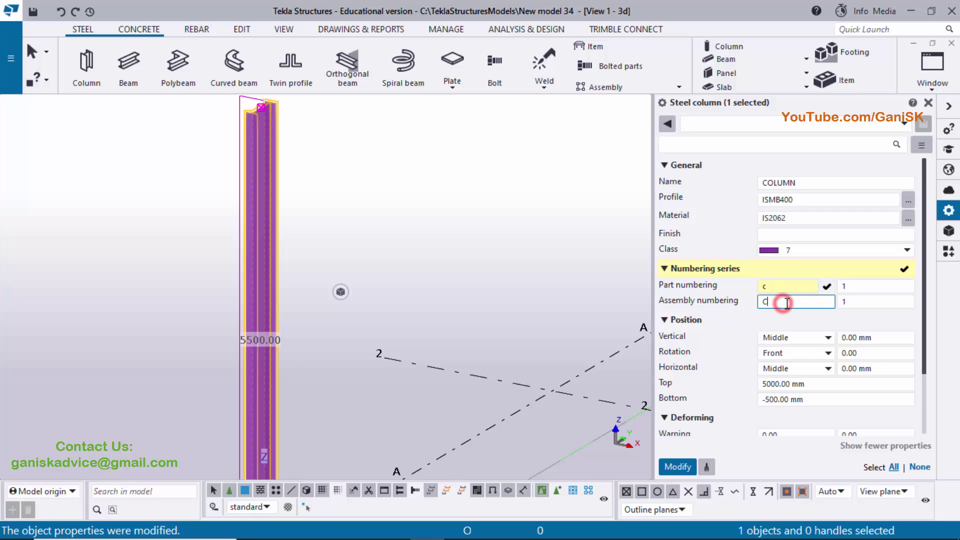
left_click(850, 286)
left_click(850, 301)
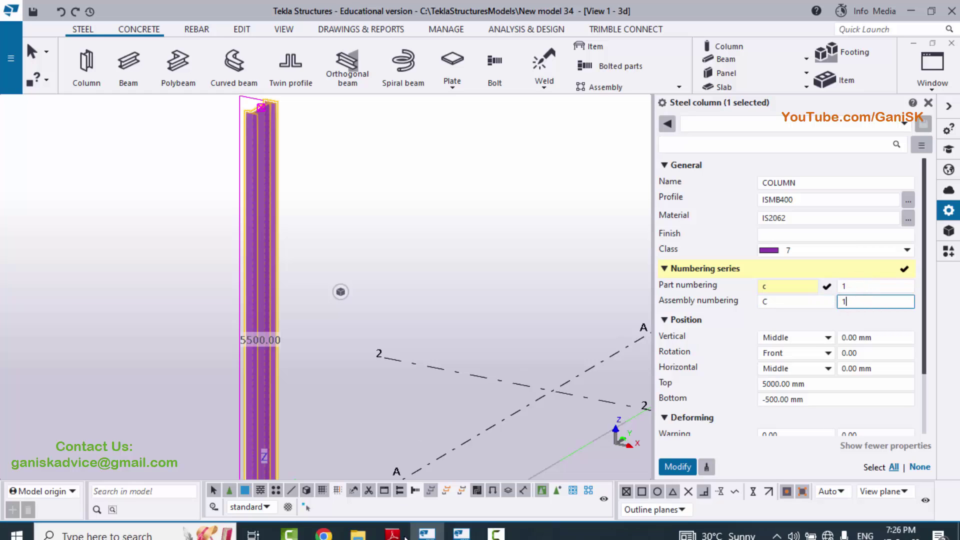
left_click(393, 534)
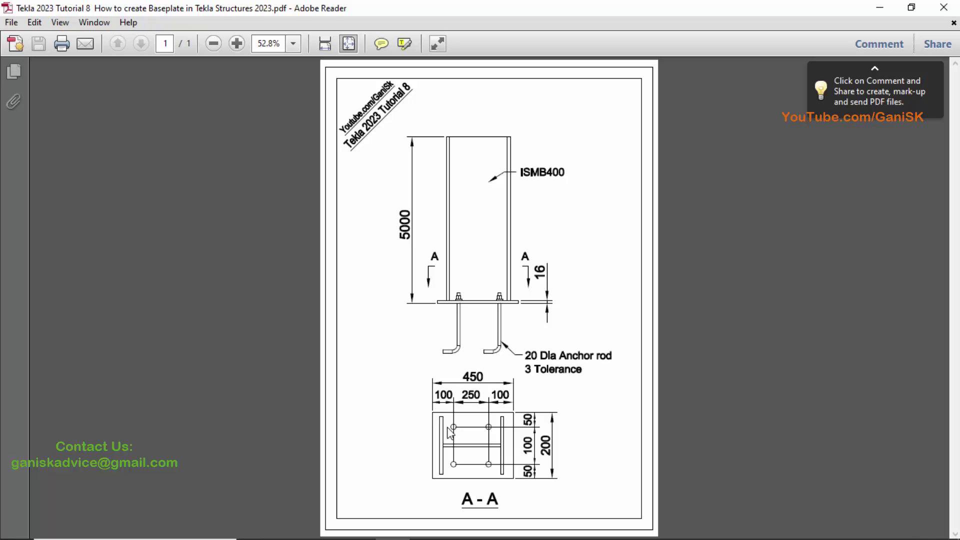
- Apply part prefix c, assembly prefix C, both starting at 1, to the column
mouse_move(405, 535)
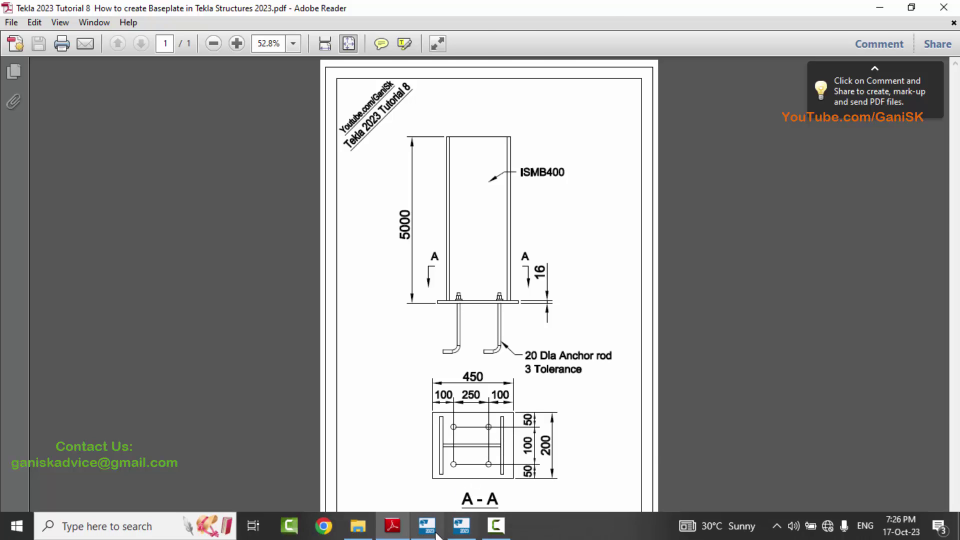
left_click(427, 529)
left_click(677, 467)
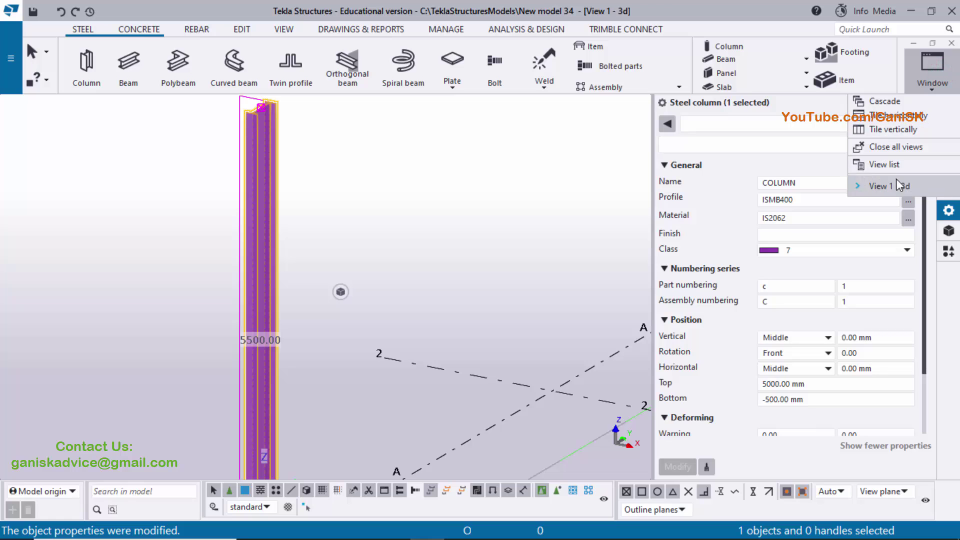
left_click(892, 164)
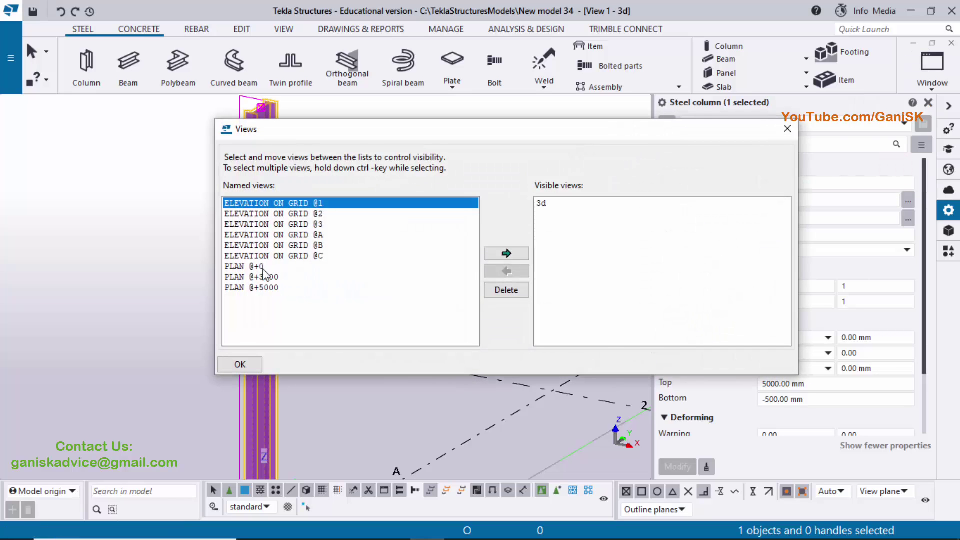
left_click(264, 268)
left_click(506, 254)
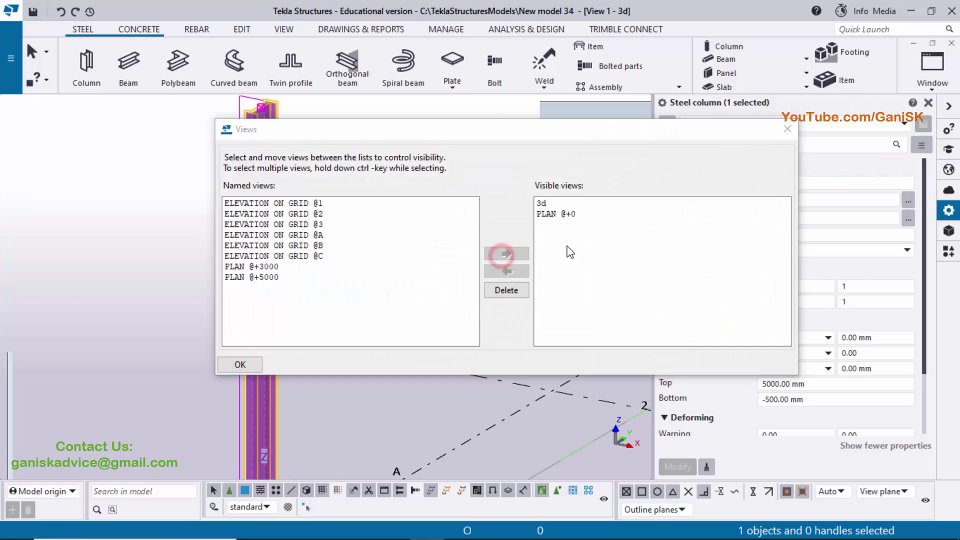
left_click(786, 130)
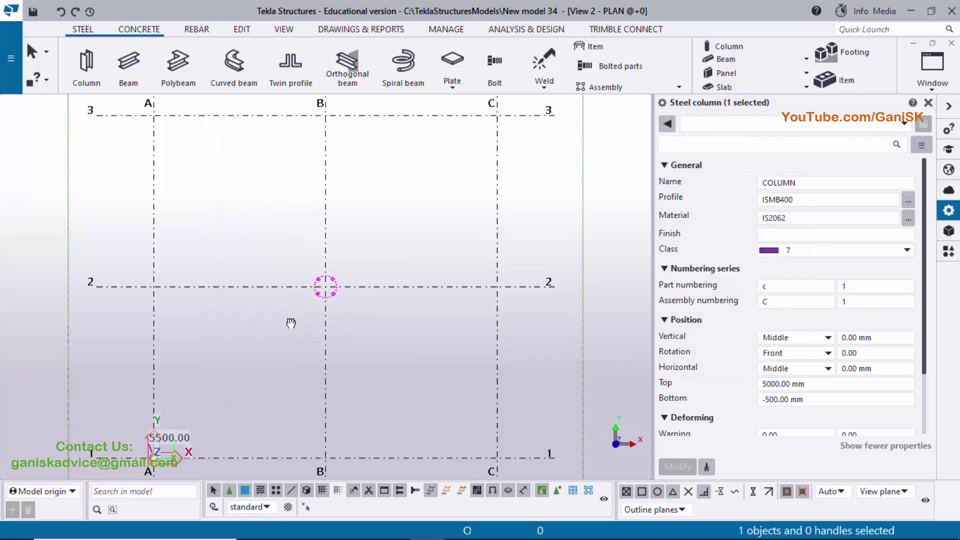
scroll(235, 360, "up", 5)
scroll(273, 280, "up", 6)
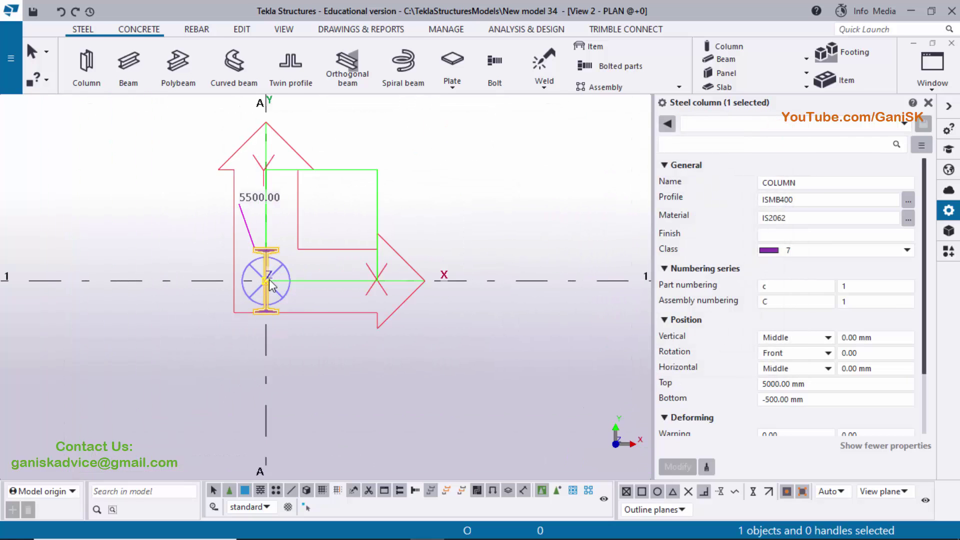
scroll(270, 289, "up", 2)
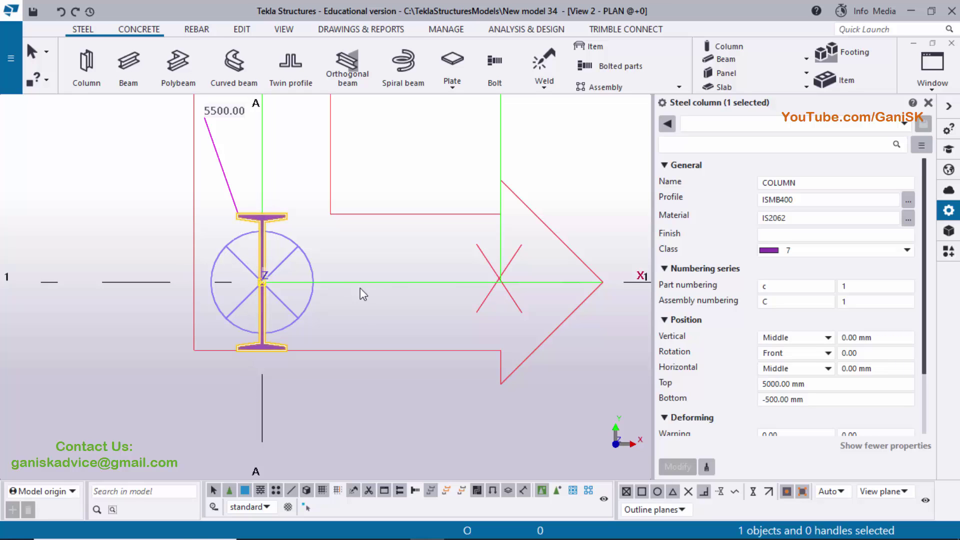
left_click(393, 525)
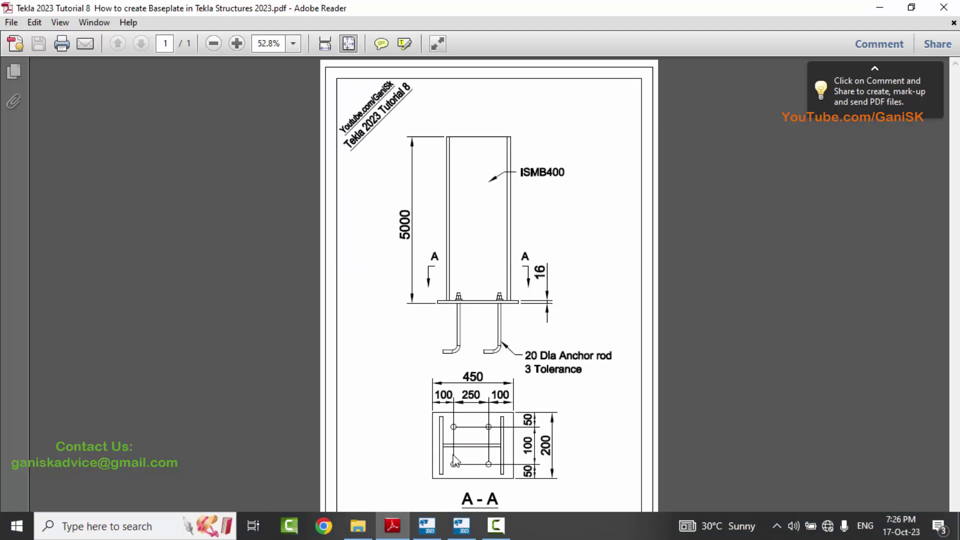
left_click(427, 525)
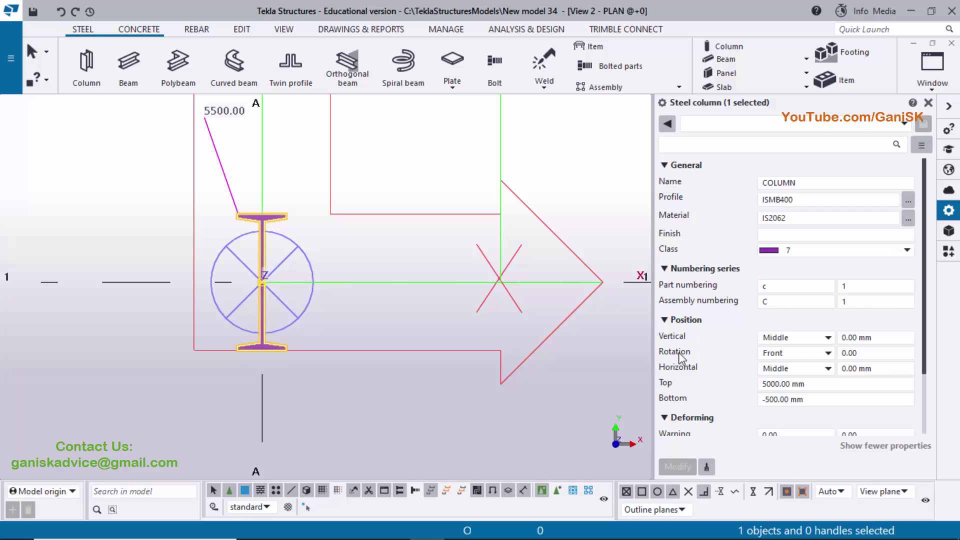
- Enter a 90° rotation angle for the column, apply it, and compare with the PDF
left_click(855, 353)
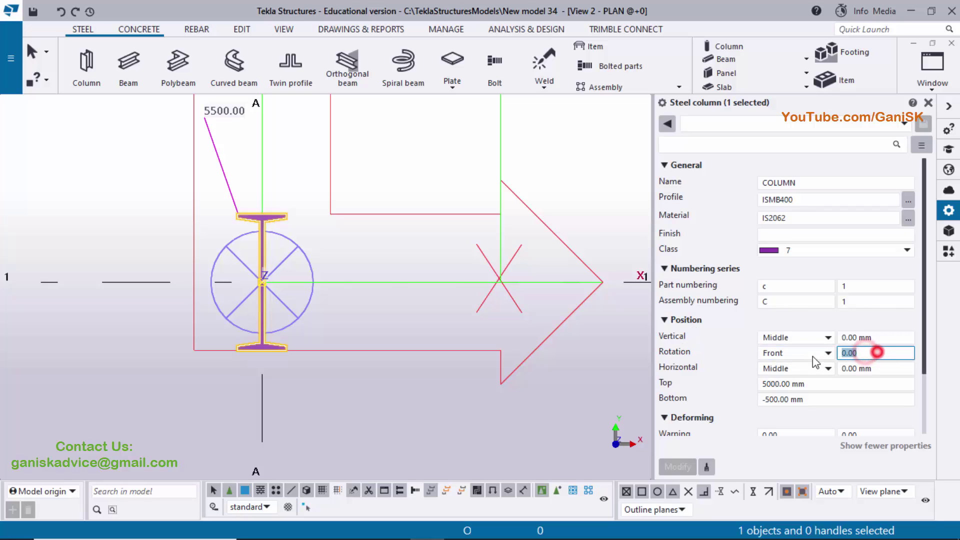
key("Home")
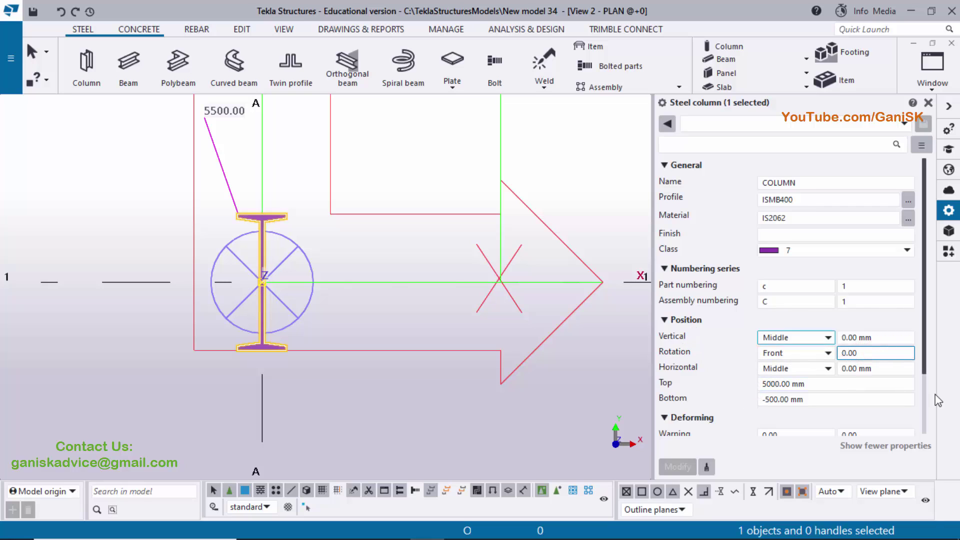
double_click(850, 353)
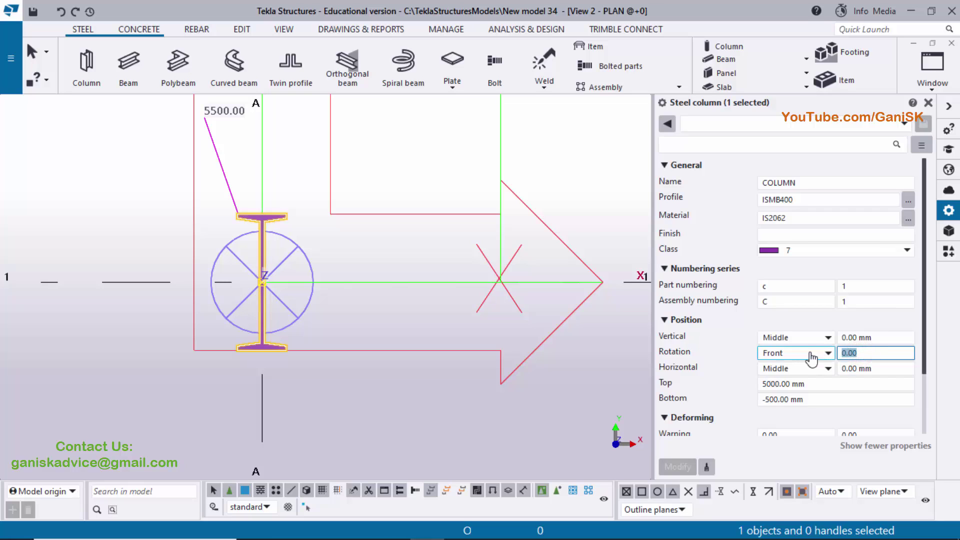
type("90")
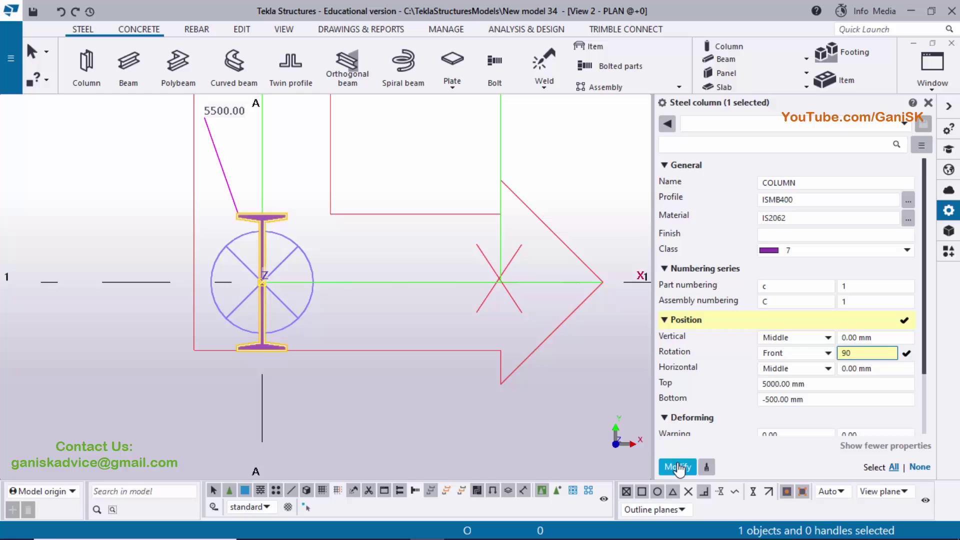
left_click(676, 466)
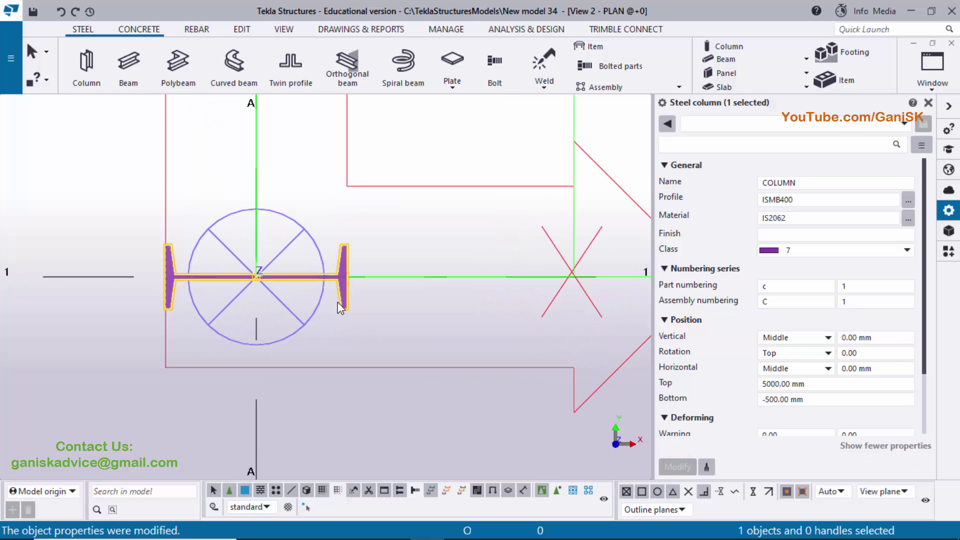
scroll(413, 316, "down", 2)
scroll(773, 362, "down", 1)
scroll(772, 363, "down", 1)
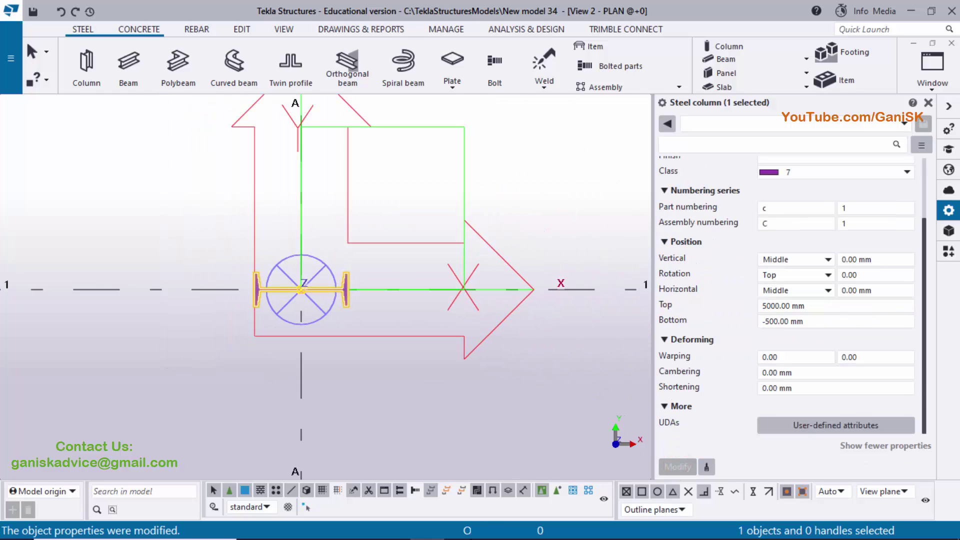
left_click(393, 525)
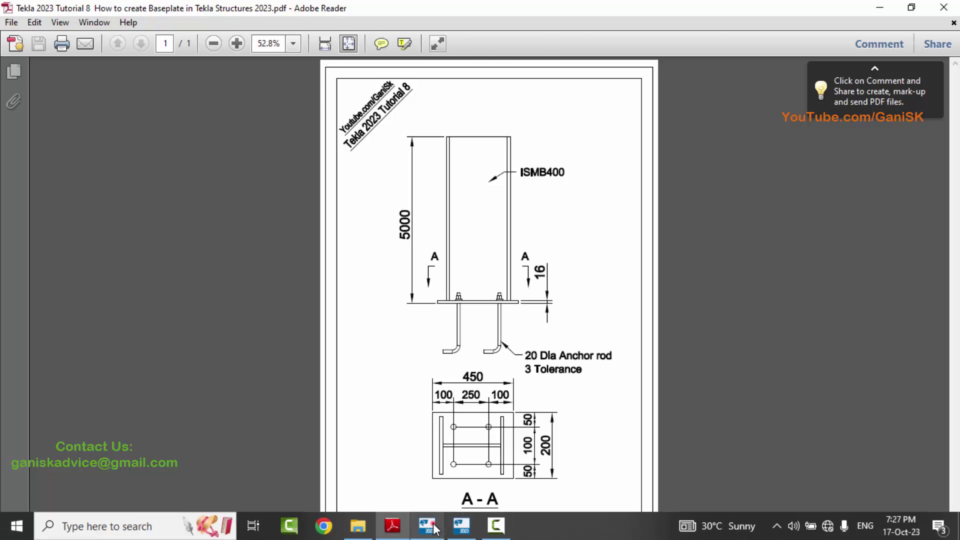
- Set the column's bottom level to 0 mm, keeping the top at 5000 mm, and apply it
left_click(427, 525)
left_click_drag(808, 306, 763, 306)
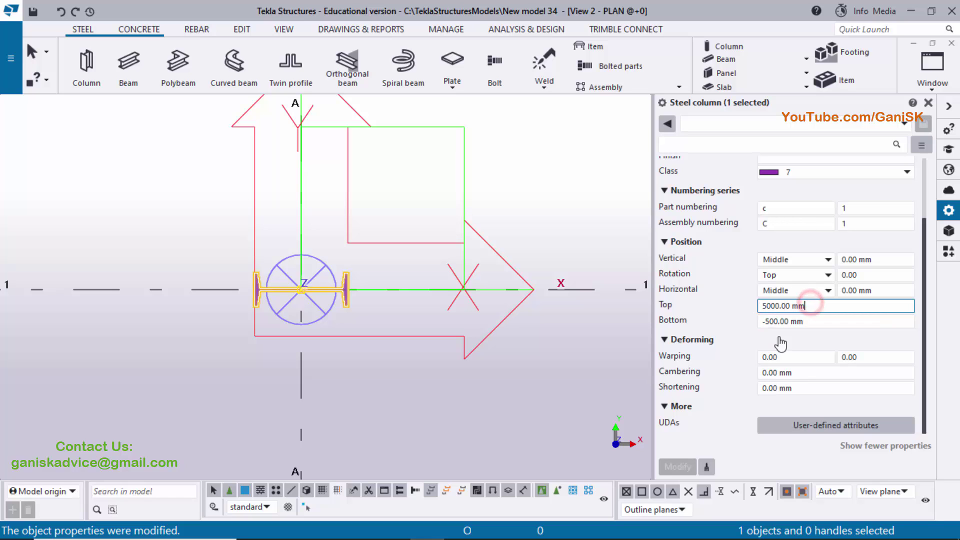
left_click(826, 320)
left_click_drag(771, 321, 732, 322)
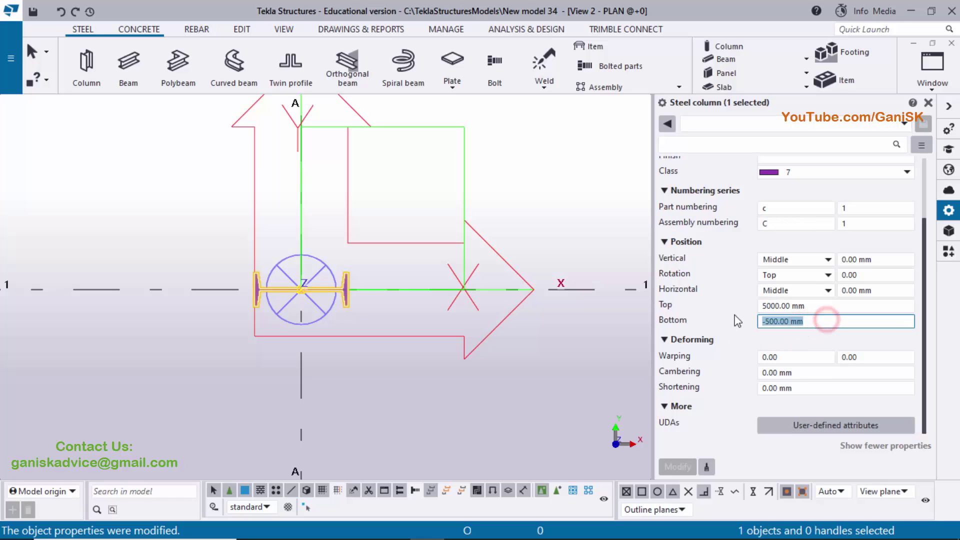
type("0")
left_click(685, 462)
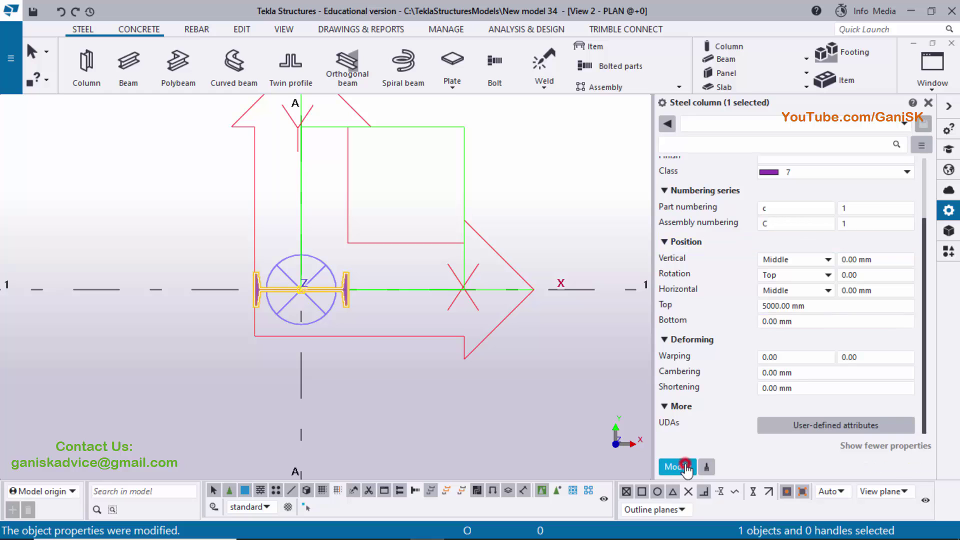
left_click(928, 102)
left_click(932, 64)
- Switch to the 3D view and frame the whole 5000 mm column
left_click(903, 186)
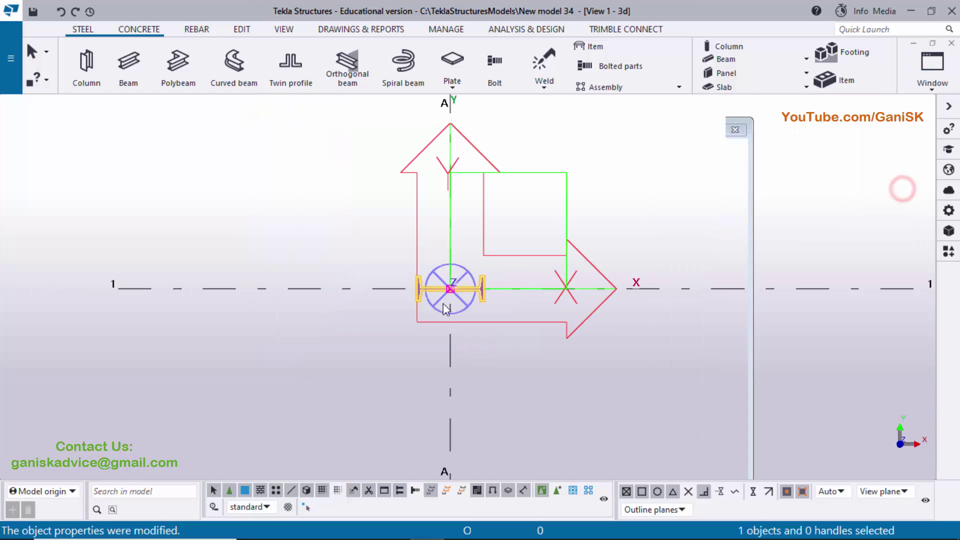
scroll(478, 385, "down", 2)
scroll(459, 315, "up", 2)
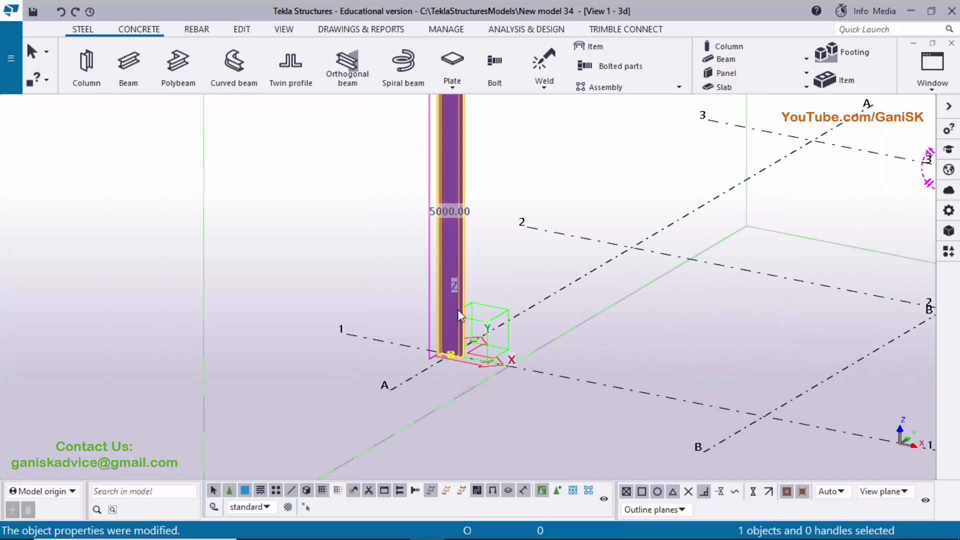
middle_click_drag(464, 217, 457, 306)
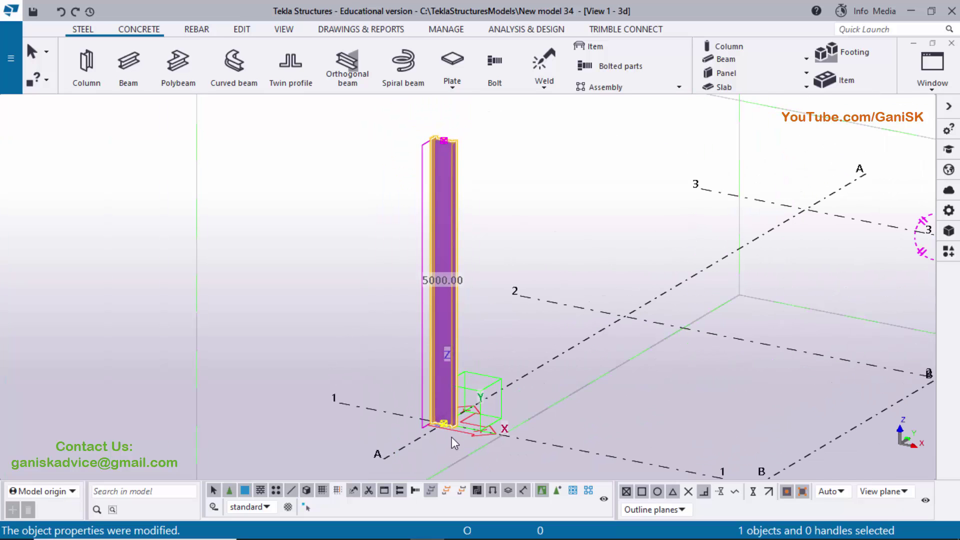
scroll(445, 425, "up", 1)
scroll(443, 423, "up", 1)
scroll(445, 420, "down", 1)
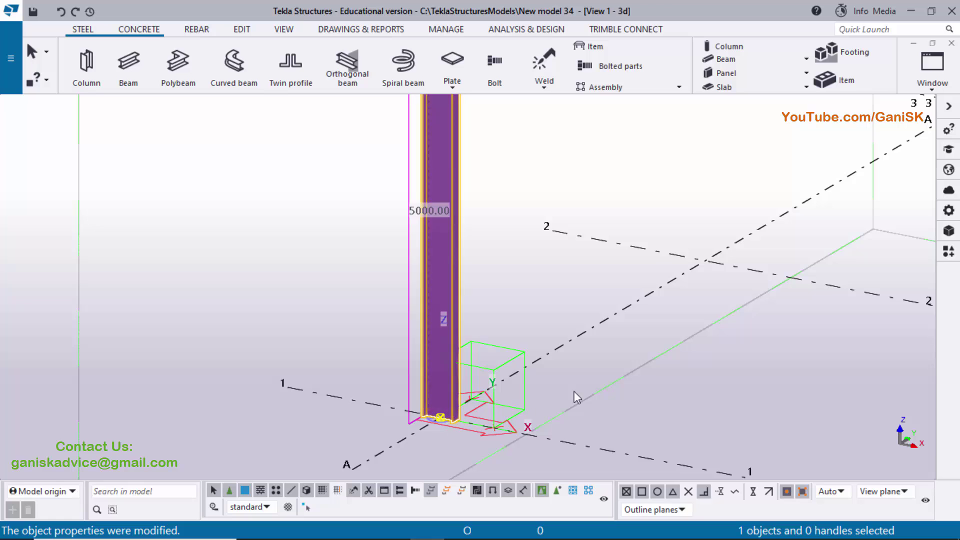
- Compare the column with the baseplate PDF, then shift the 3D view to show the footing outline
mouse_move(460, 525)
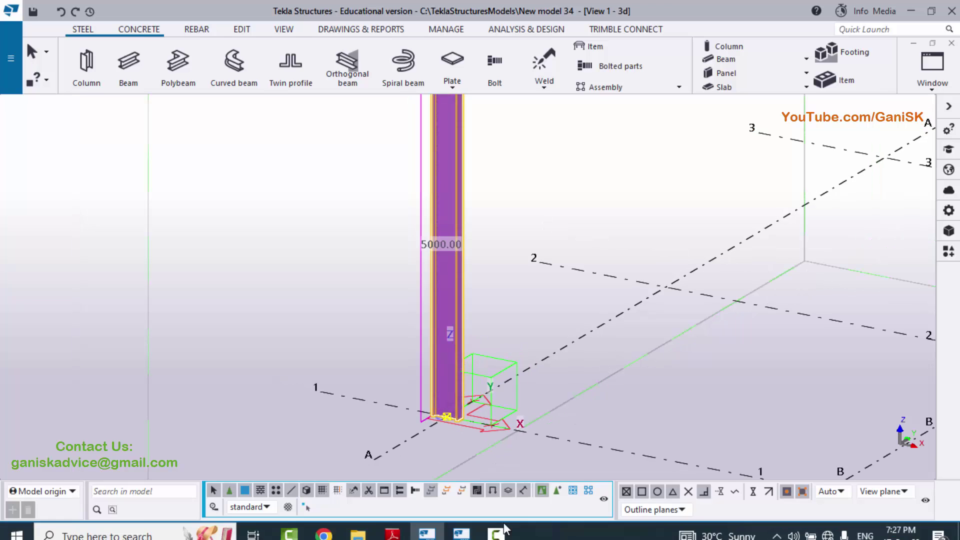
left_click(392, 525)
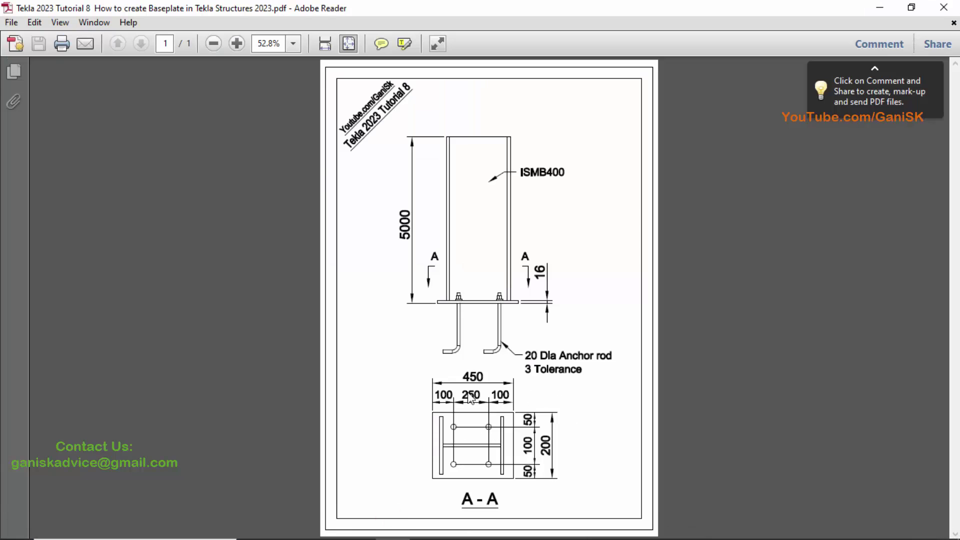
scroll(470, 445, "up", 2, "ctrl")
scroll(482, 438, "down", 1)
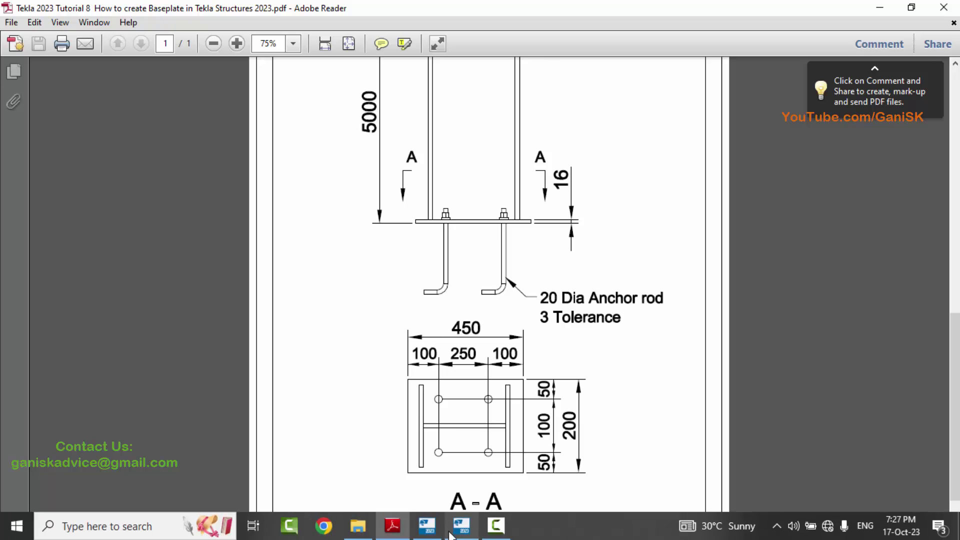
left_click(445, 526)
scroll(583, 376, "down", 2)
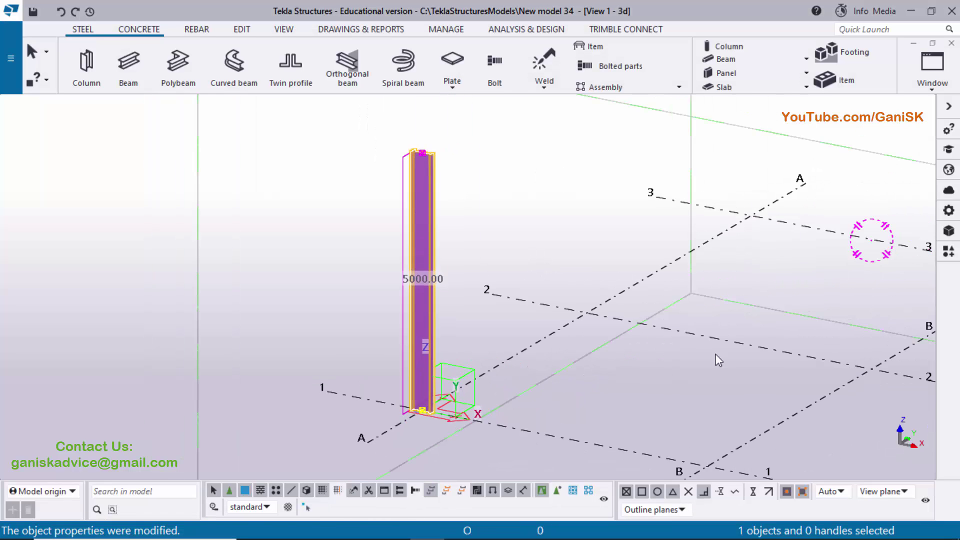
middle_click_drag(582, 377, 534, 377)
- Search the components catalogue for 'bas' and choose Base plate (1042)
left_click(947, 255)
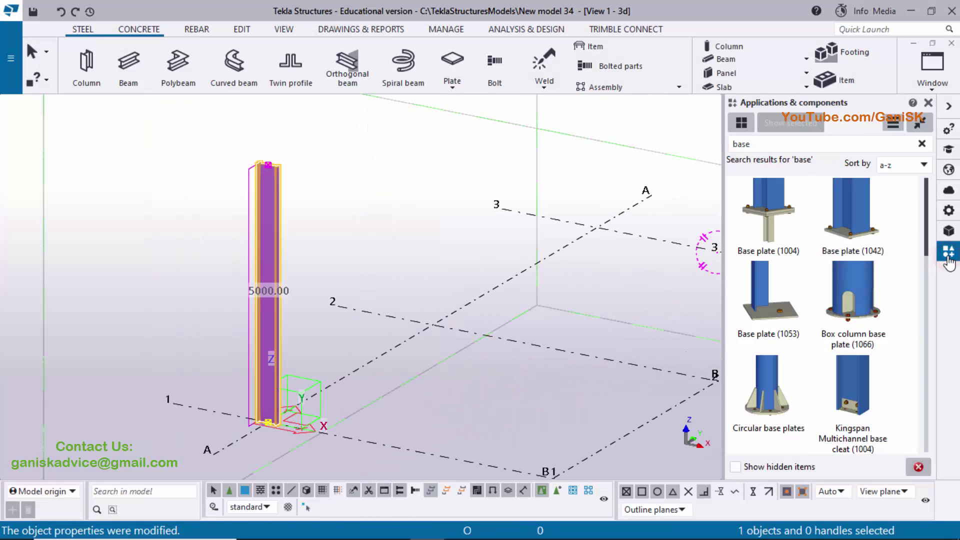
left_click(921, 144)
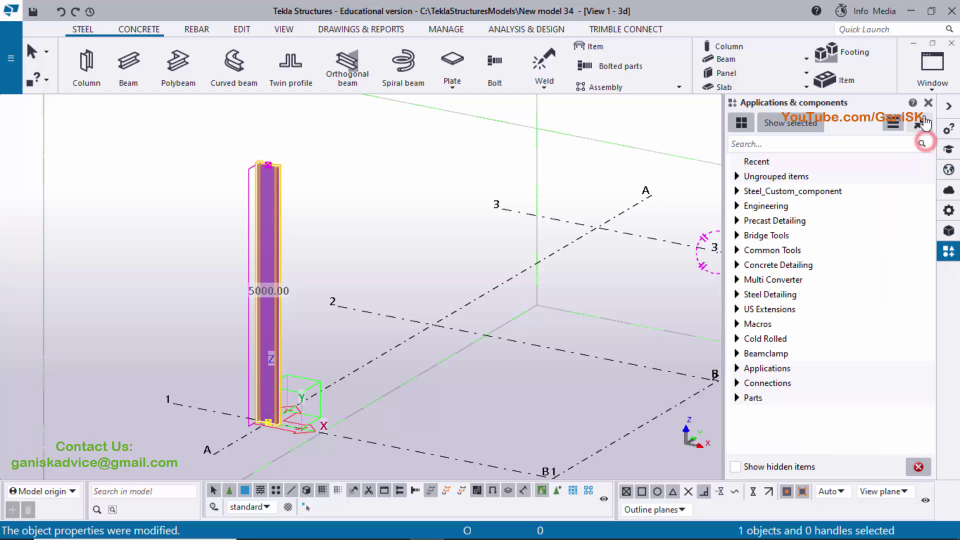
left_click(927, 104)
left_click(734, 176)
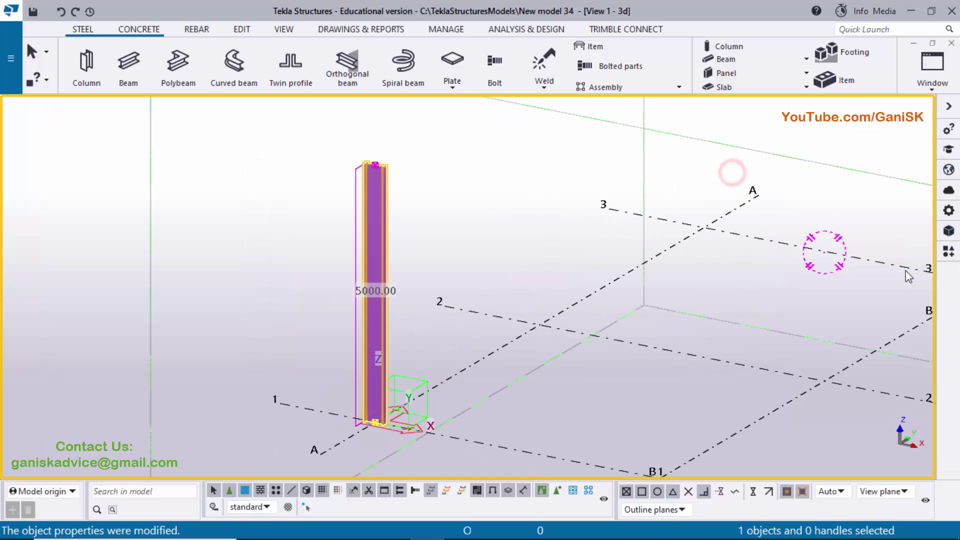
left_click(947, 258)
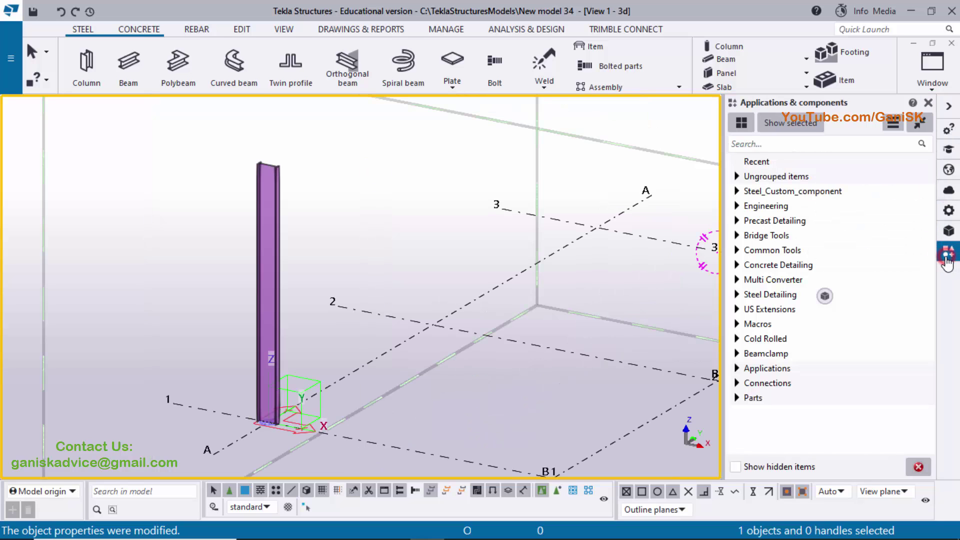
left_click(756, 296)
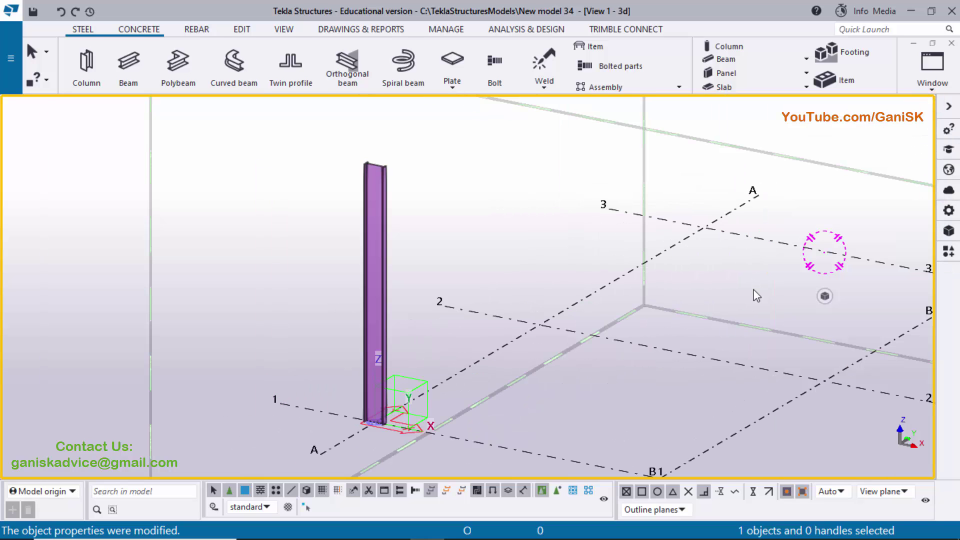
key("ctrl+f")
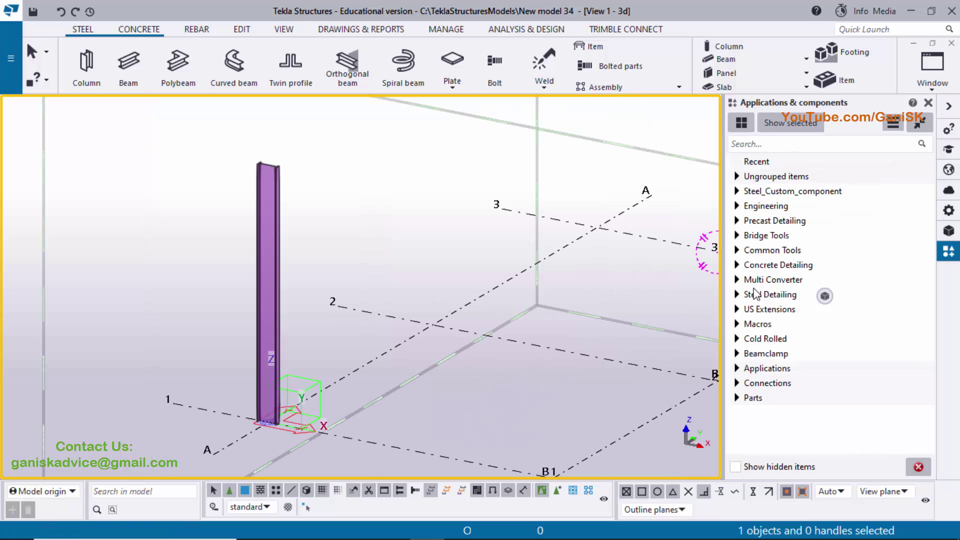
left_click(756, 145)
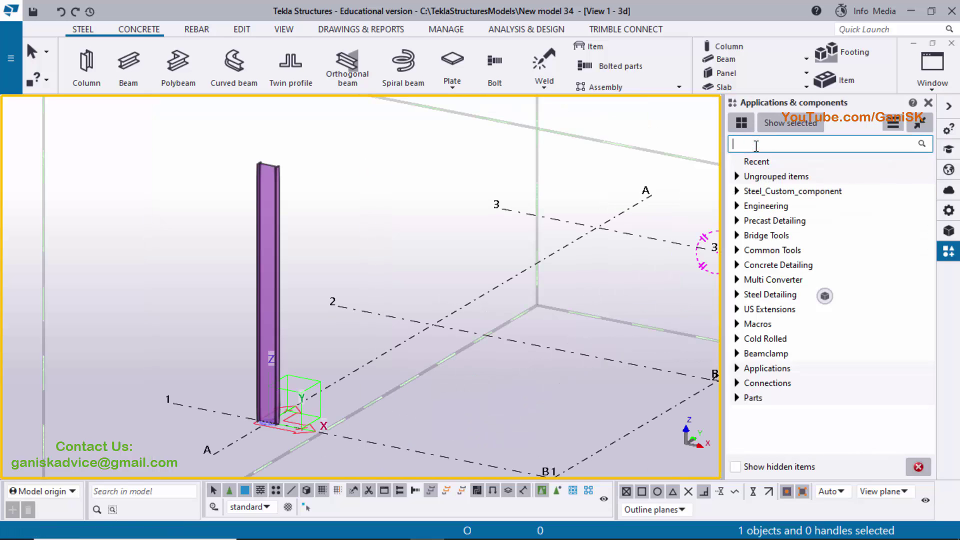
type("base")
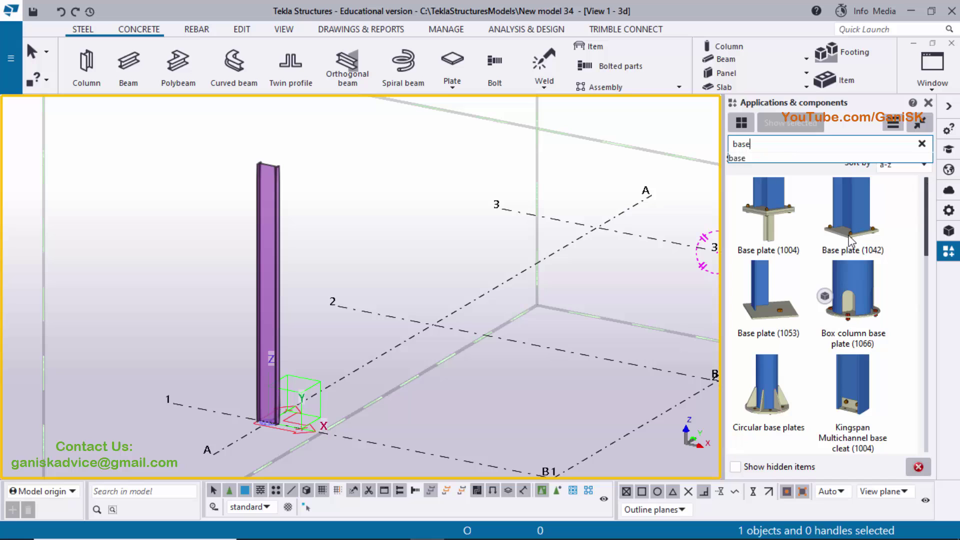
left_click(852, 230)
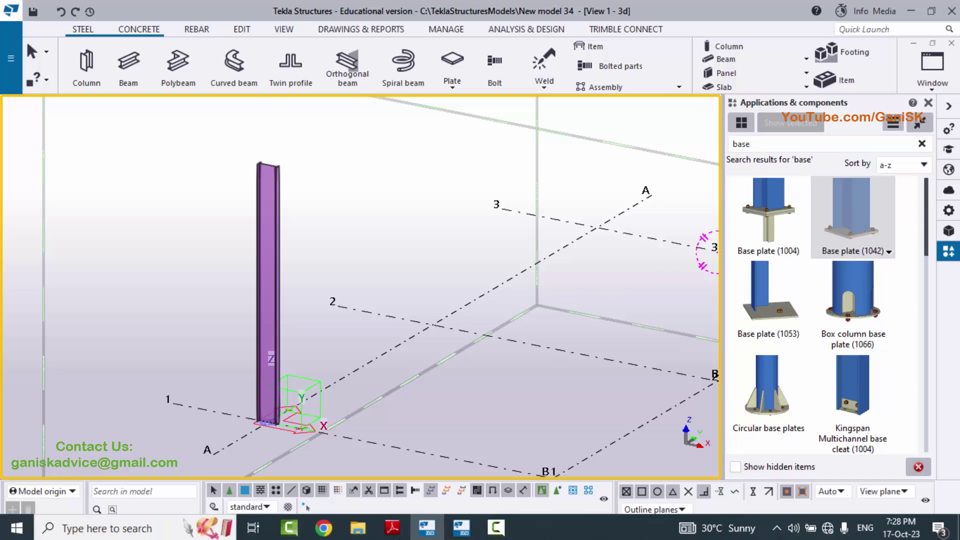
- After checking the baseplate PDF, reselect Base plate (1042) and pick the A-1 column
left_click(393, 527)
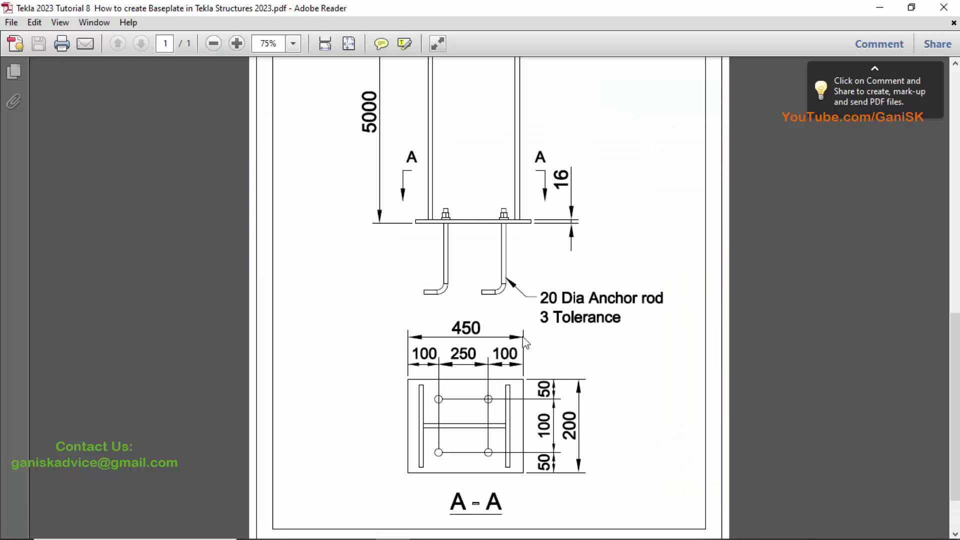
left_click(432, 530)
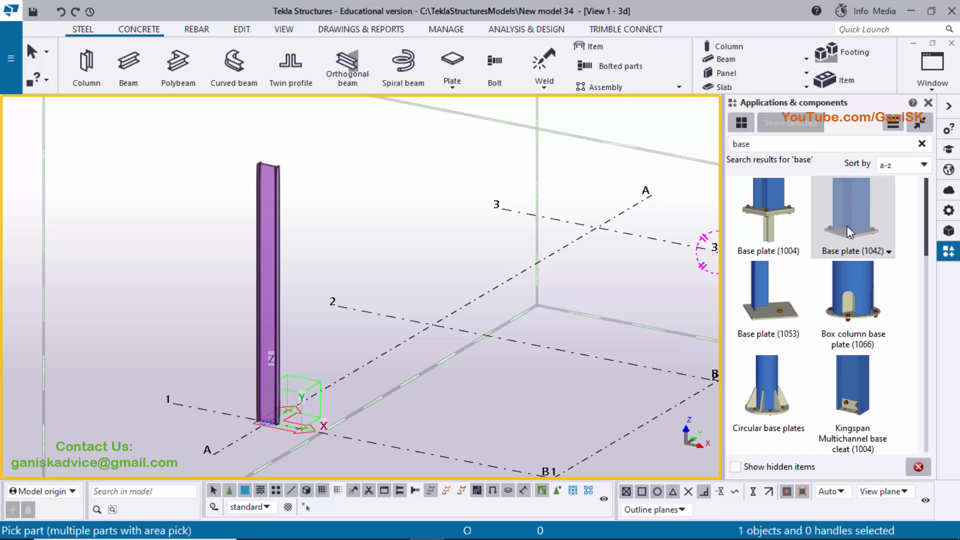
scroll(351, 380, "up", 3)
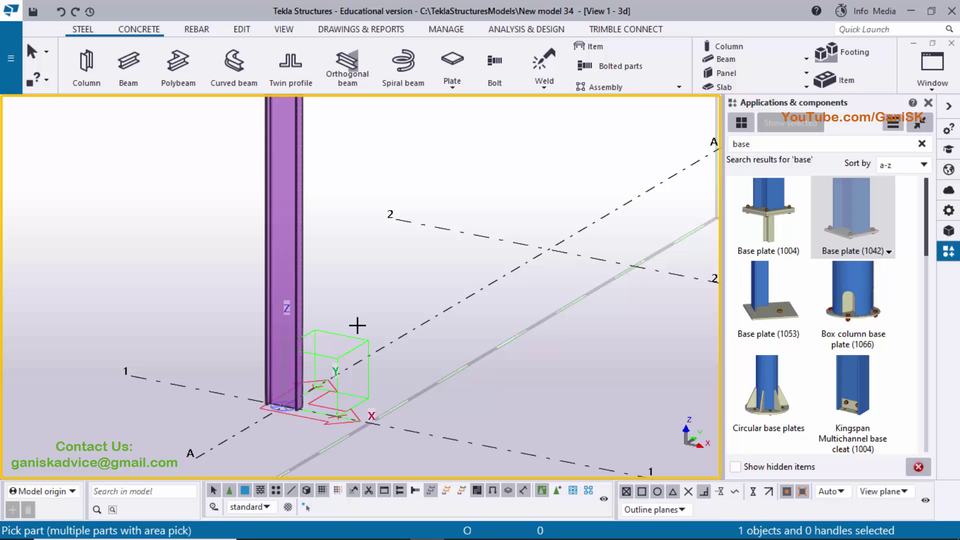
key("Escape")
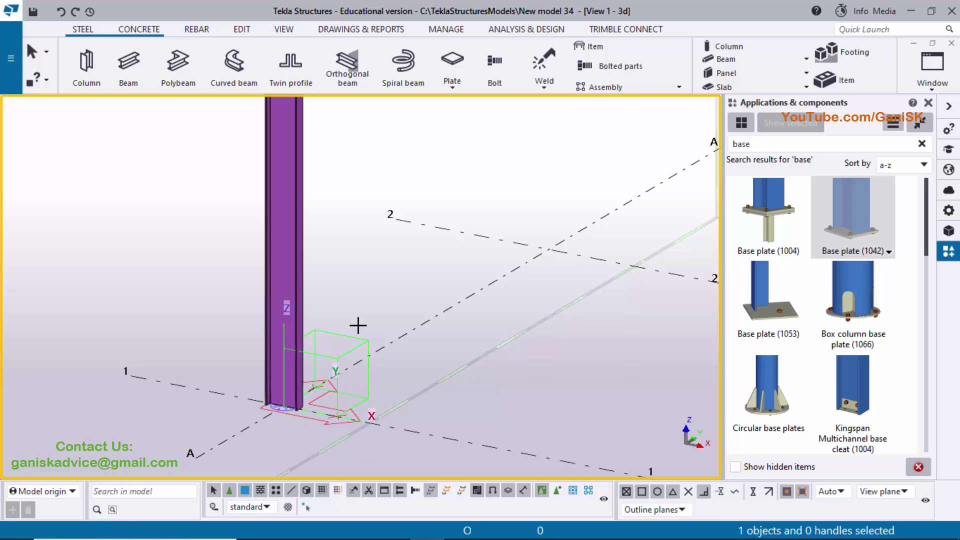
scroll(292, 345, "up", 1)
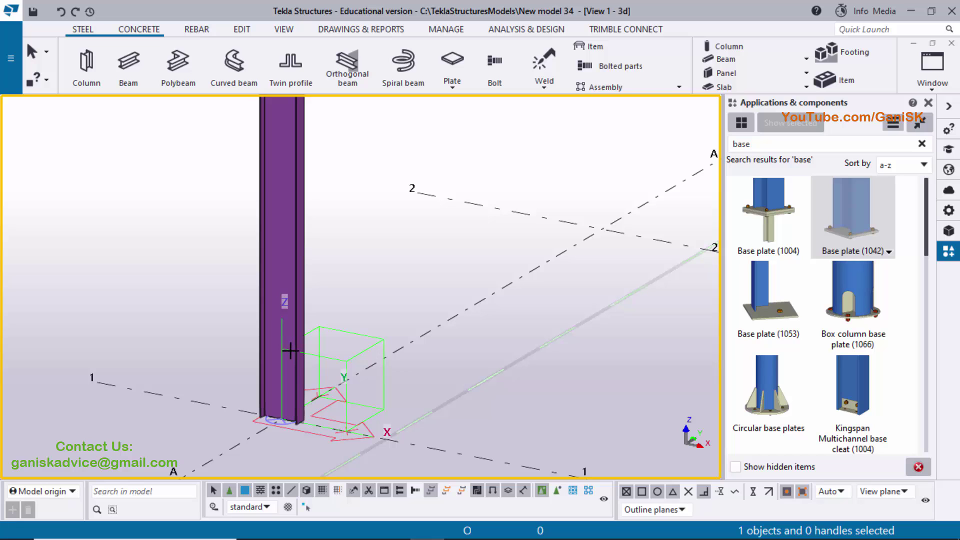
scroll(290, 351, "up", 2)
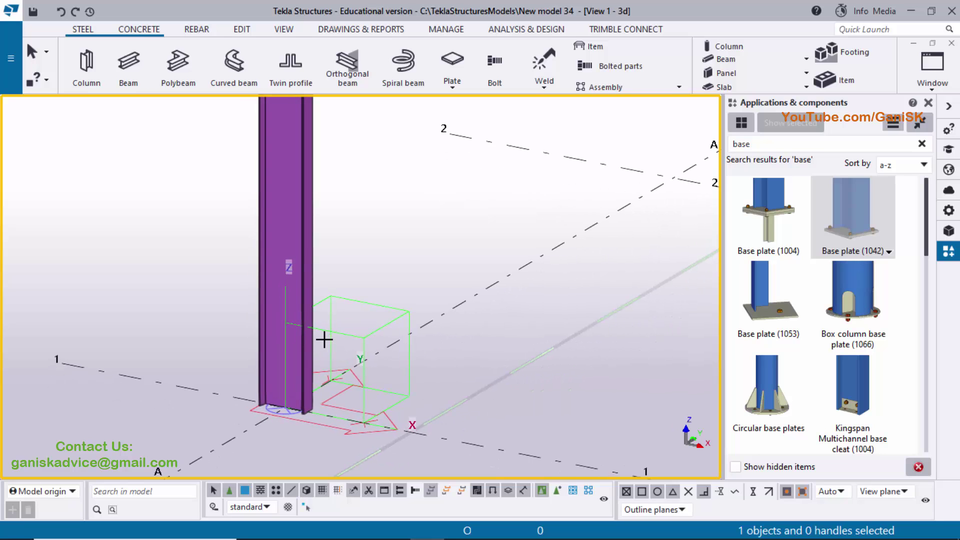
left_click(854, 230)
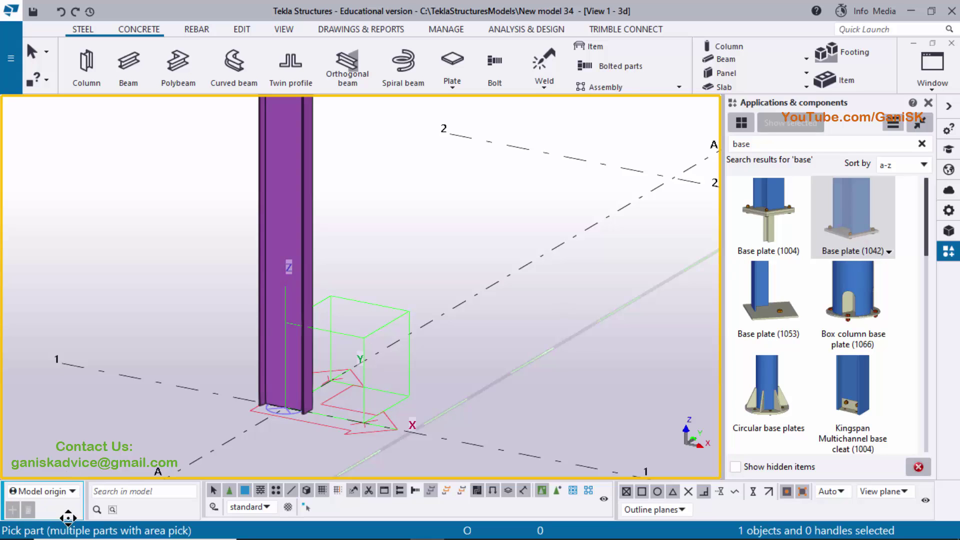
left_click(283, 220)
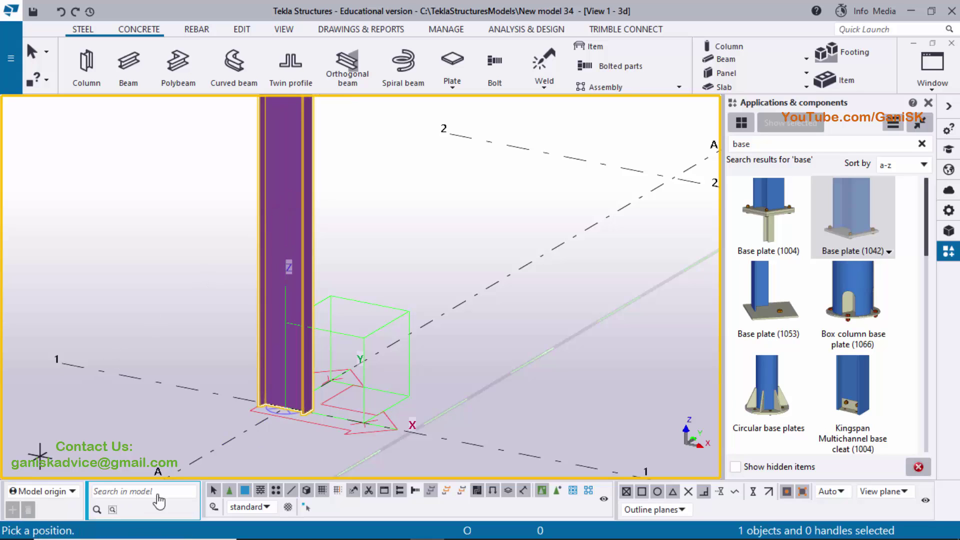
- Place the base plate at the column's foot, end the command, and fit the view to the model
left_click(286, 410)
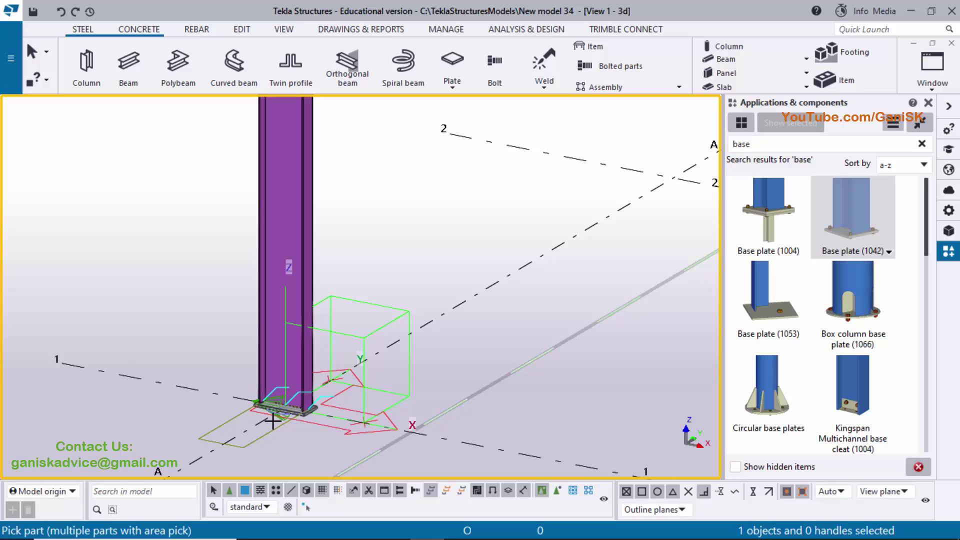
right_click(512, 174)
left_click(527, 178)
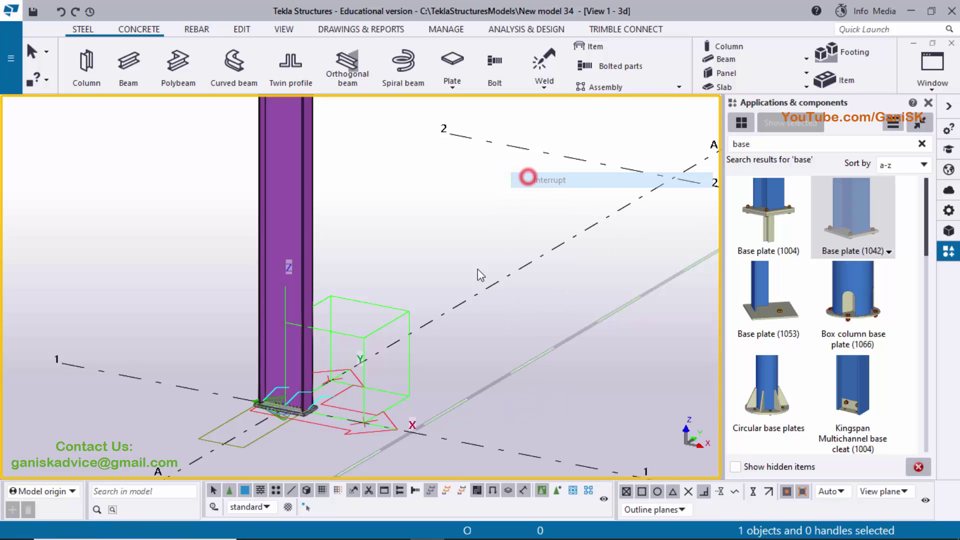
scroll(298, 445, "up", 5)
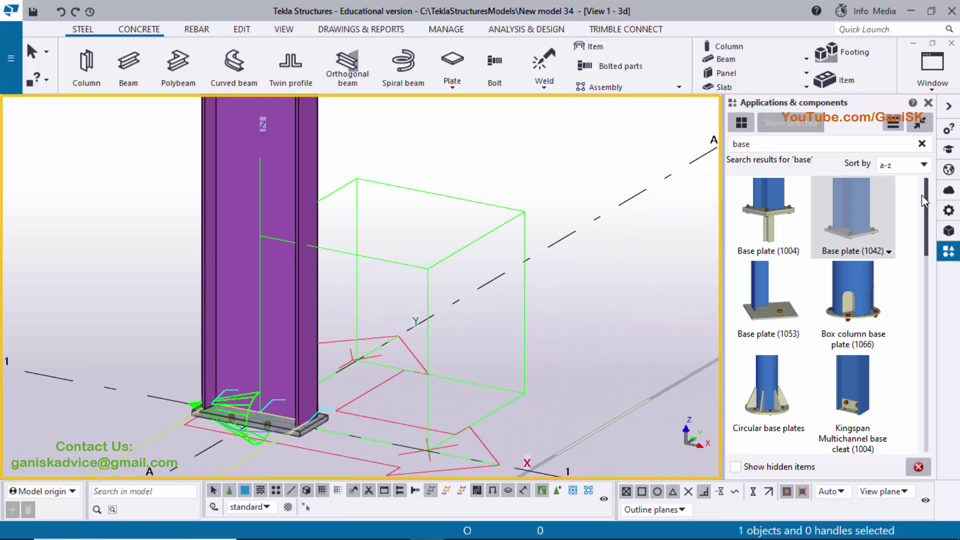
left_click(929, 103)
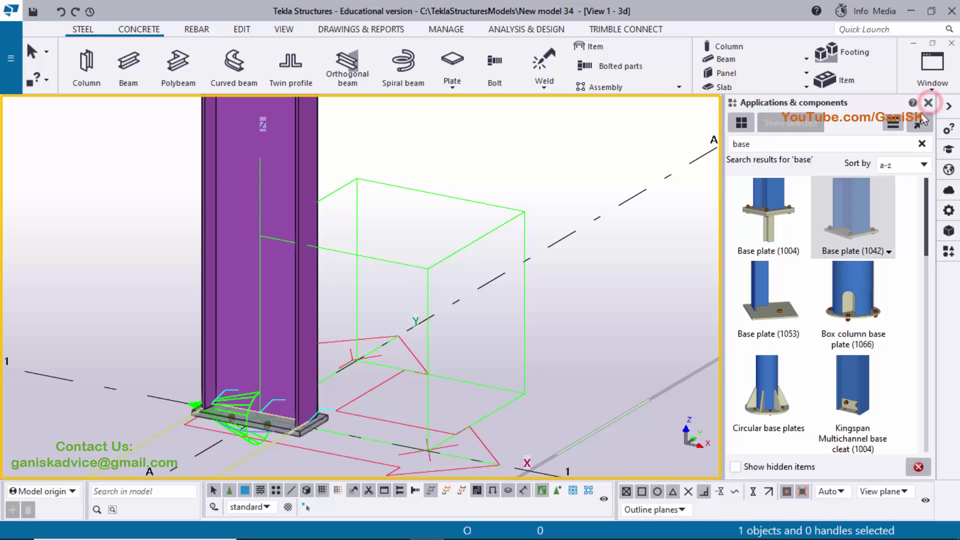
right_click(673, 162)
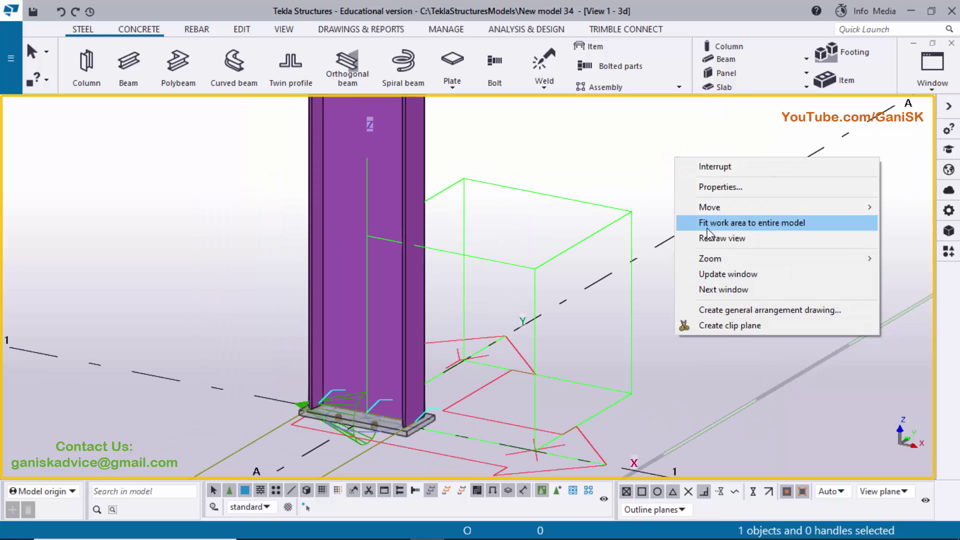
left_click(691, 235)
- Show the model rendered solid and zoom in toward the column base
scroll(476, 328, "up", 3)
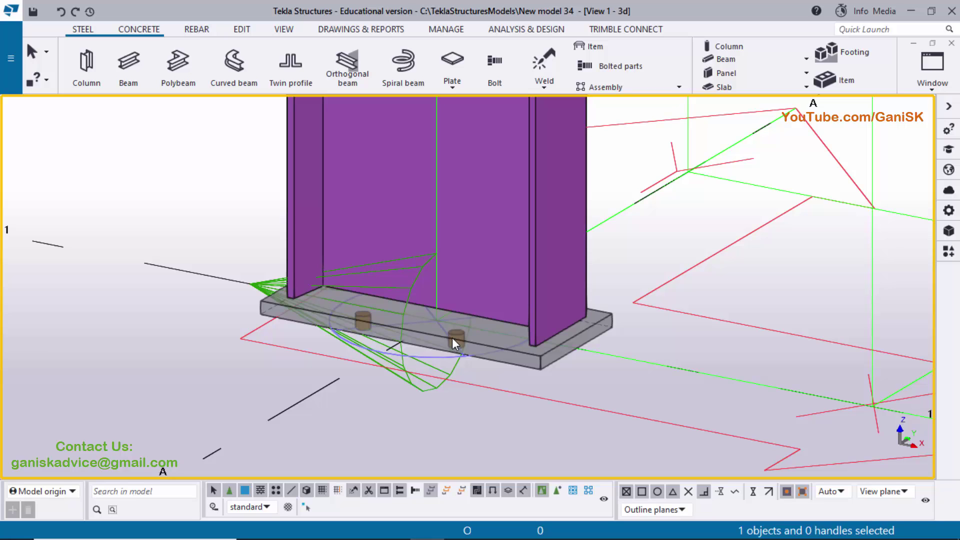
key("shift+4")
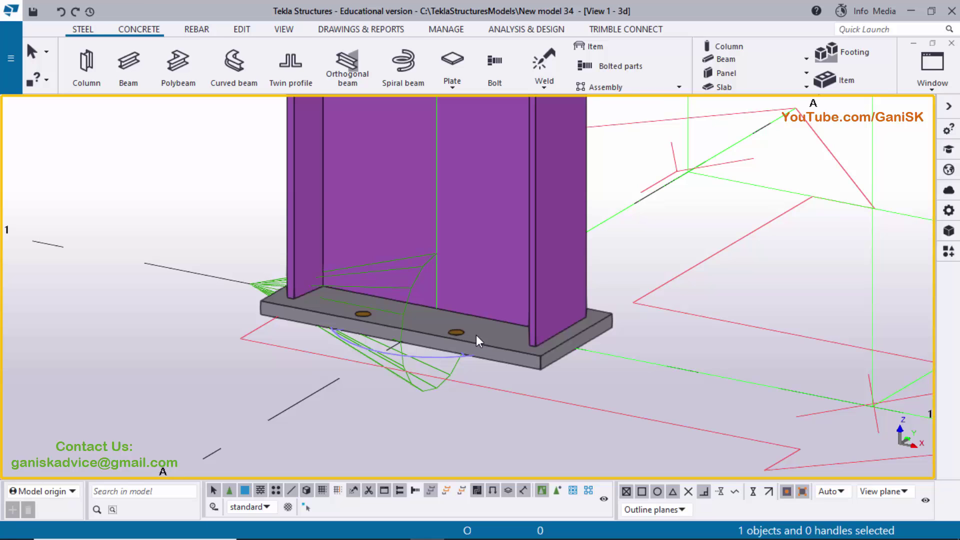
scroll(515, 348, "down", 5)
scroll(540, 352, "up", 3)
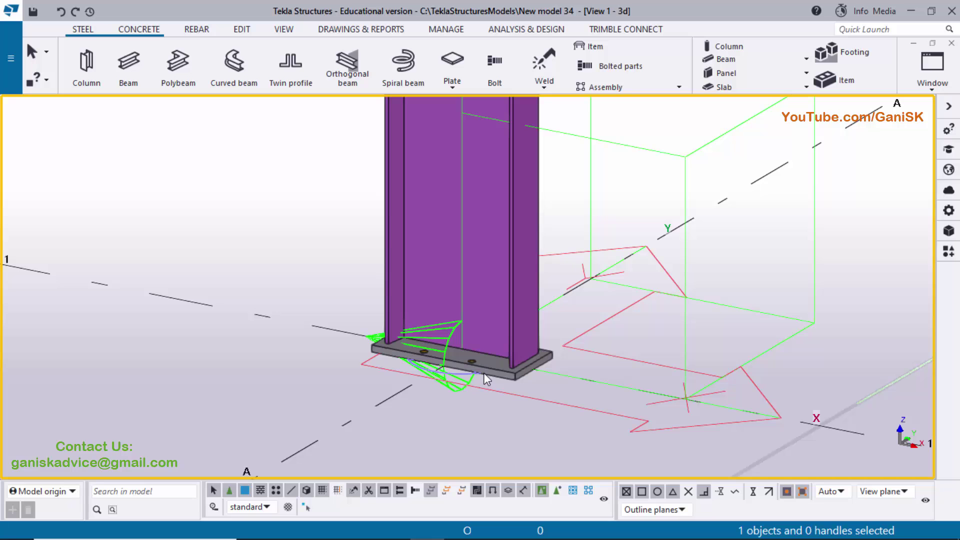
scroll(528, 374, "down", 5)
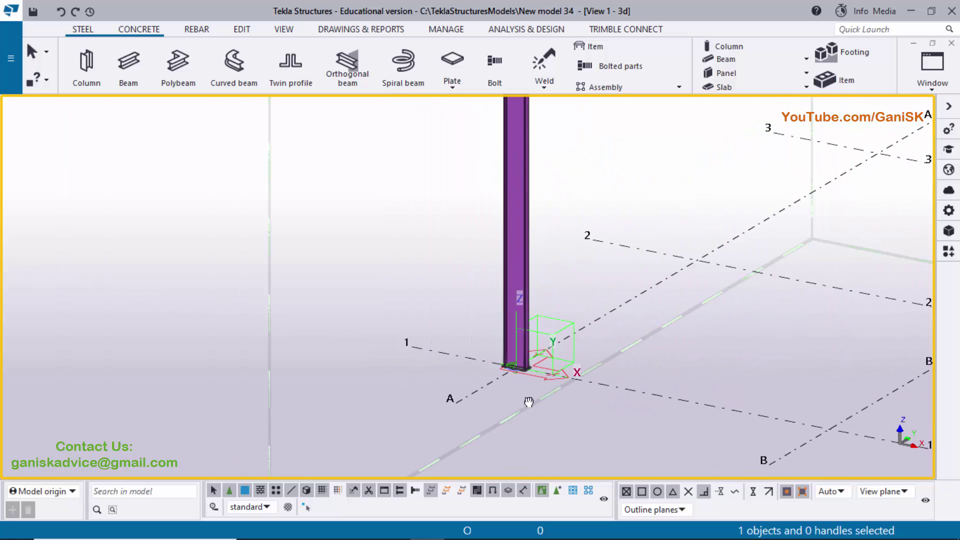
mouse_move(525, 399)
middle_mouse_down("ctrl")
mouse_move(568, 410)
mouse_move(510, 407)
mouse_move(515, 400)
middle_mouse_up("ctrl")
scroll(515, 400, "down", 6)
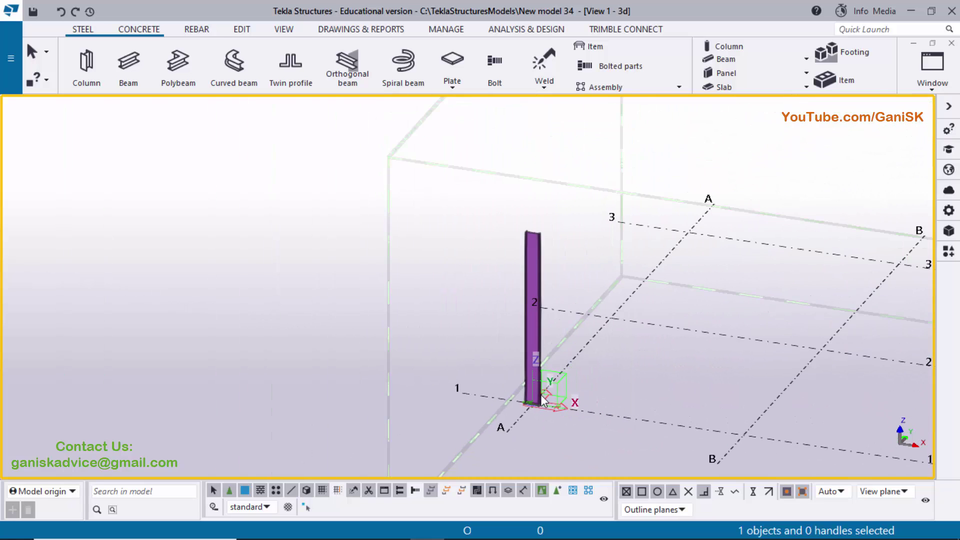
middle_click_drag(575, 360, 638, 367)
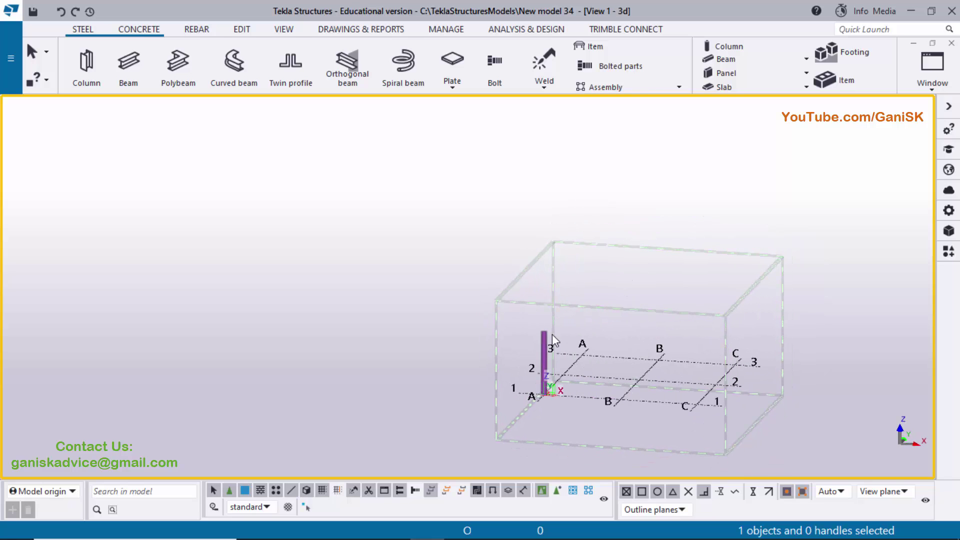
scroll(645, 313, "up", 2)
scroll(564, 352, "up", 3)
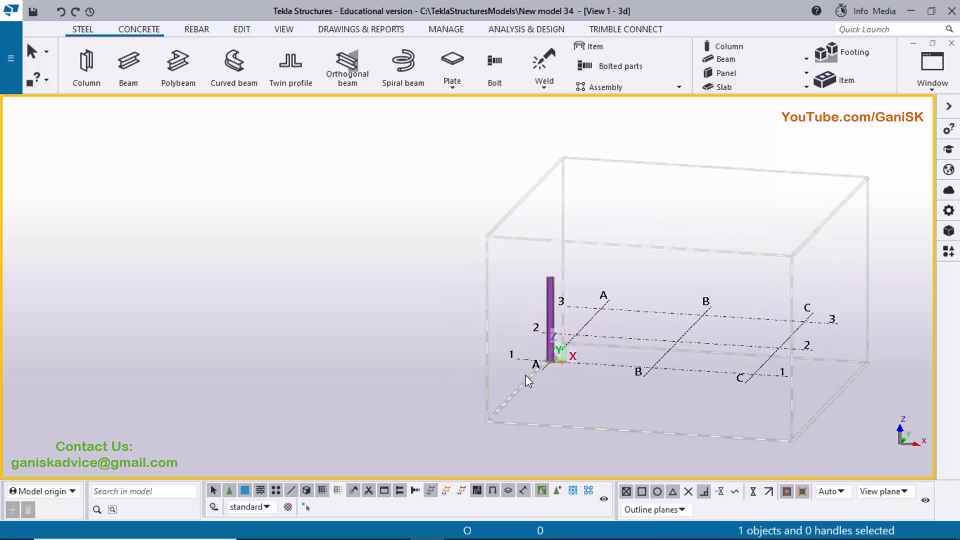
scroll(564, 354, "up", 8)
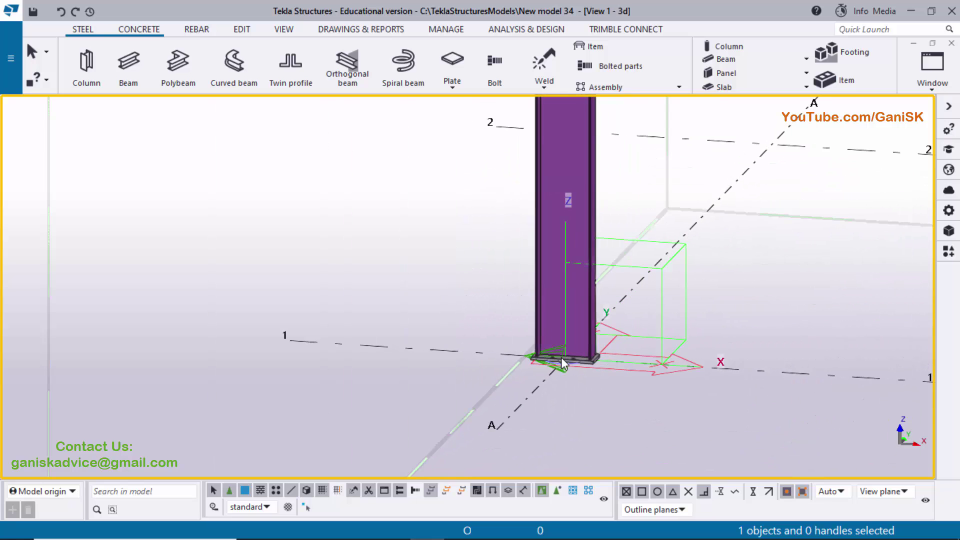
scroll(561, 360, "up", 2)
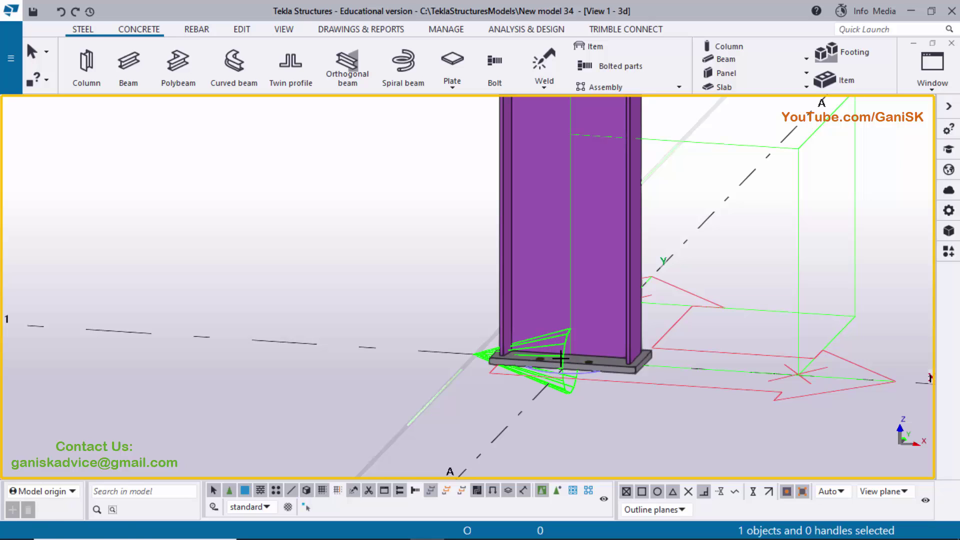
- Orbit the view around the column base to inspect the new plate and anchor bolts
key("v")
left_click(564, 361)
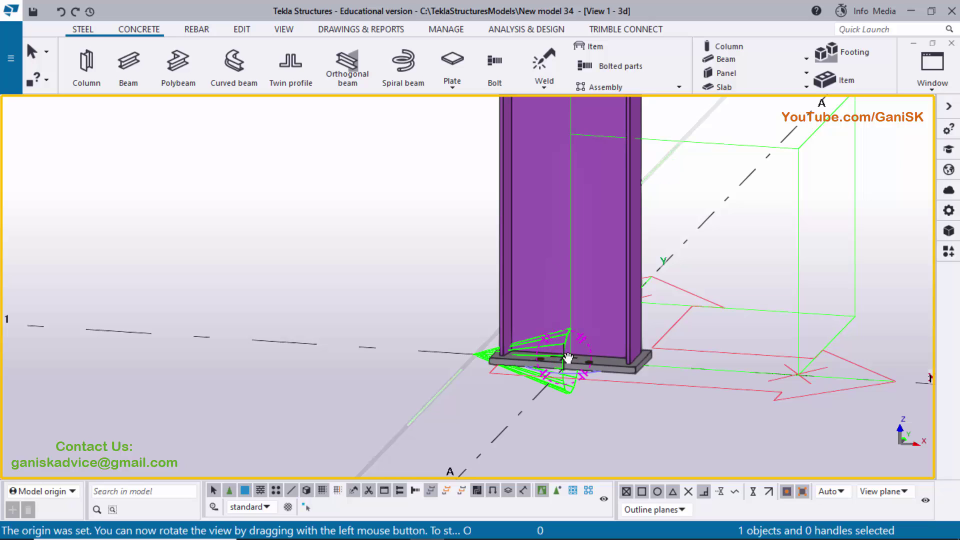
left_click_drag(538, 377, 437, 408)
left_click_drag(533, 409, 429, 275)
right_click(404, 205)
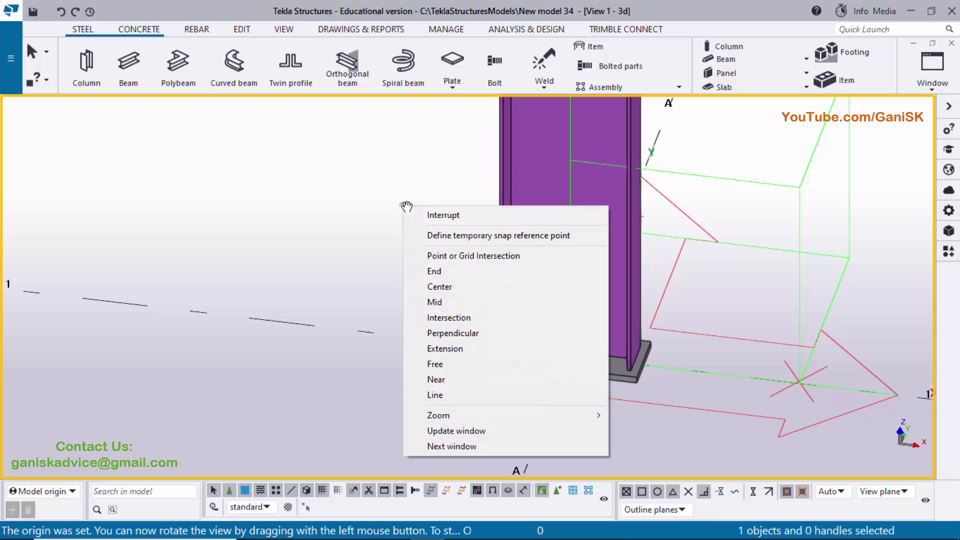
left_click(413, 215)
scroll(623, 372, "up", 3)
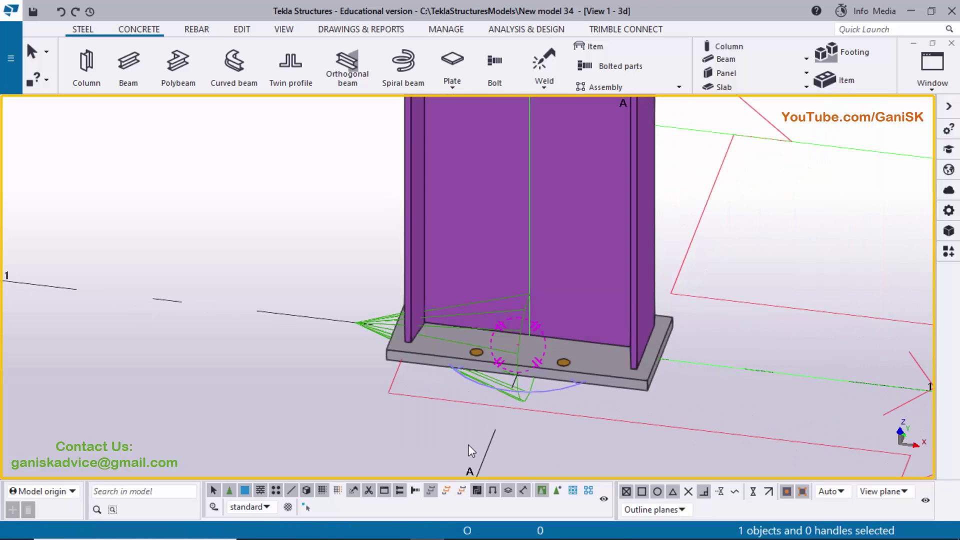
- After reviewing section A-A in the PDF, open the base plate connection's properties dialog
left_click(439, 534)
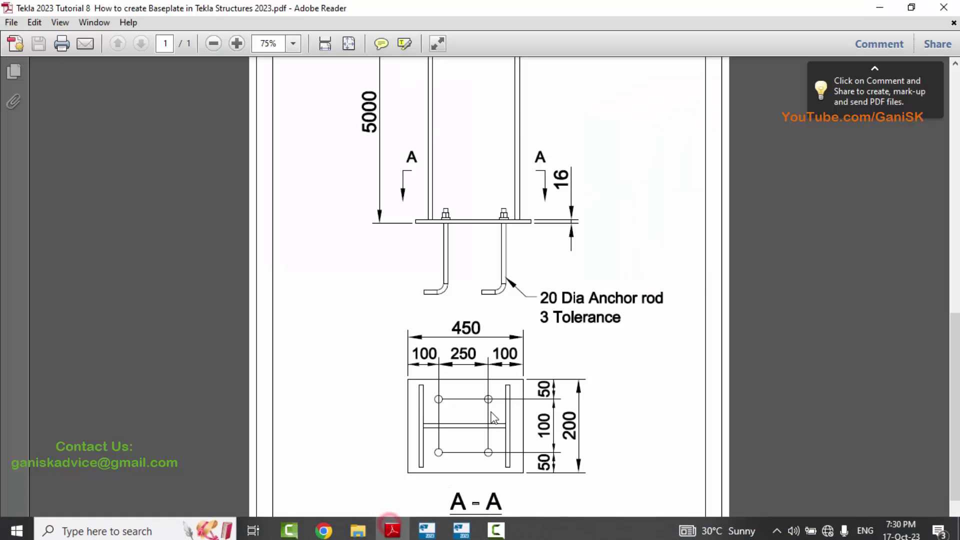
left_click(427, 529)
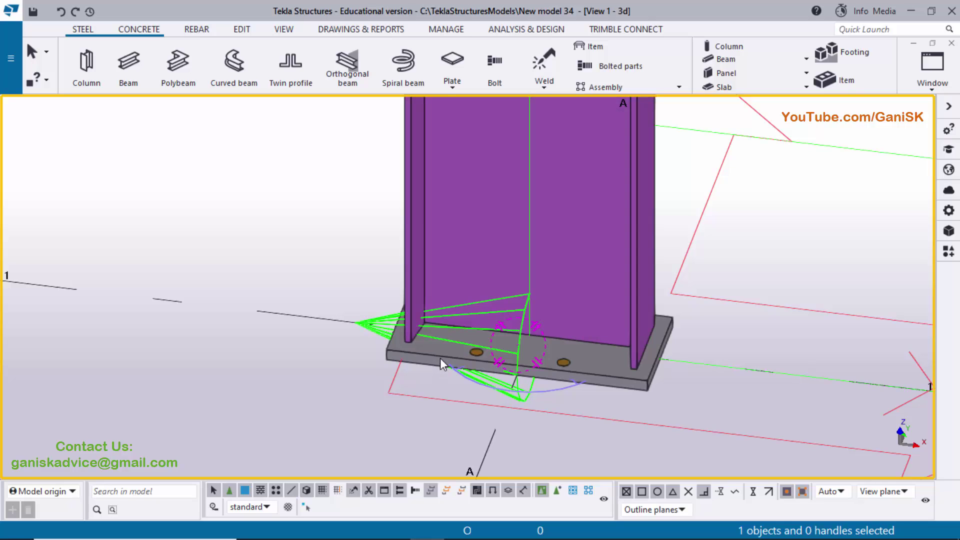
left_click(440, 358)
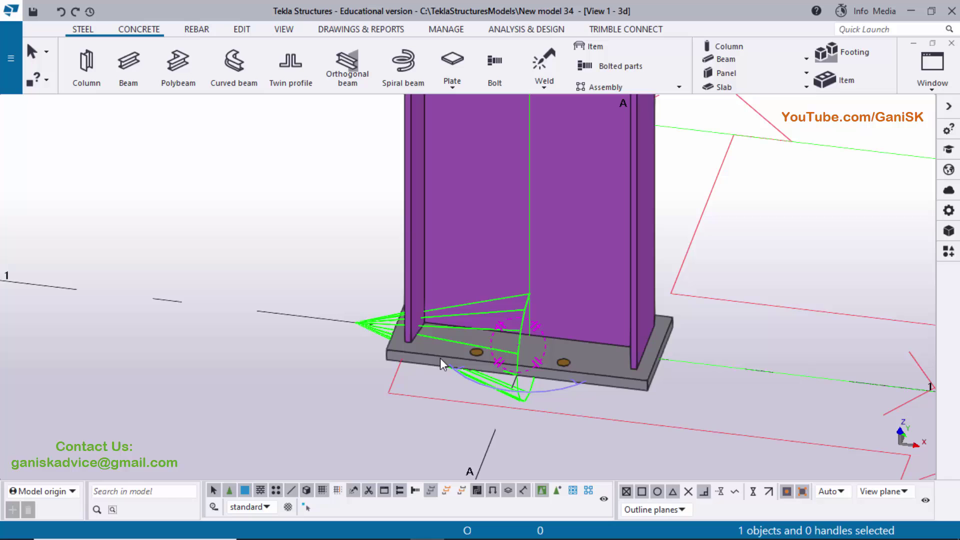
double_click(440, 358)
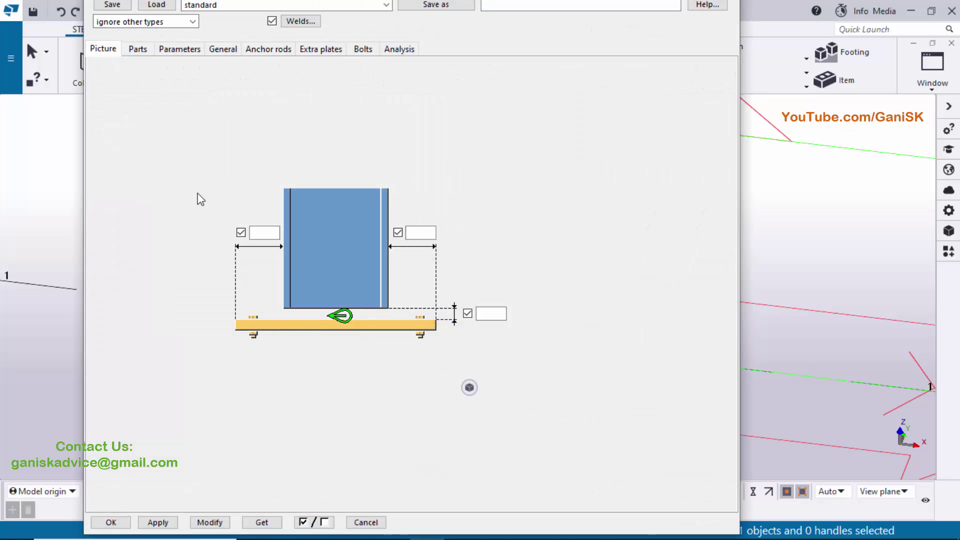
- Review the plate settings on the Parts tab against the baseplate PDF drawing
left_click(136, 49)
left_click(103, 48)
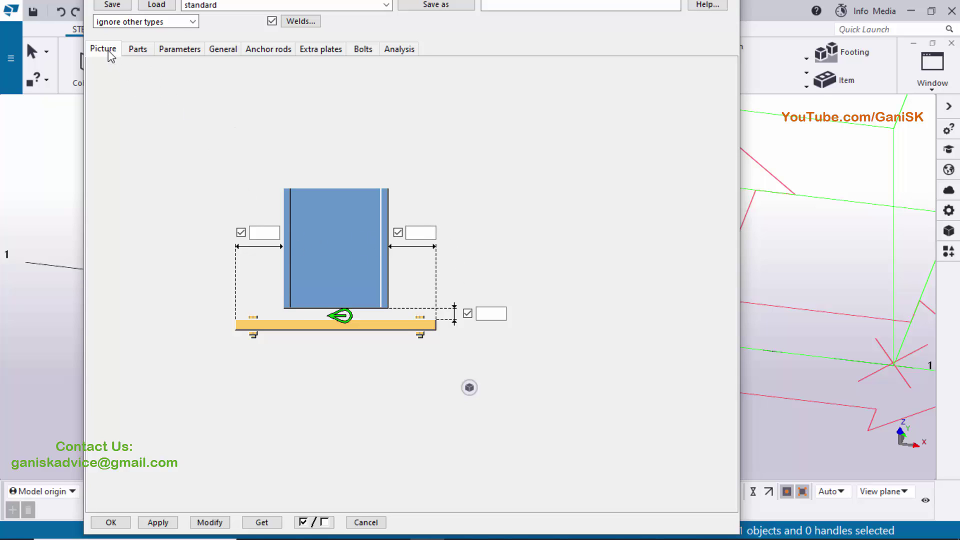
left_click(137, 49)
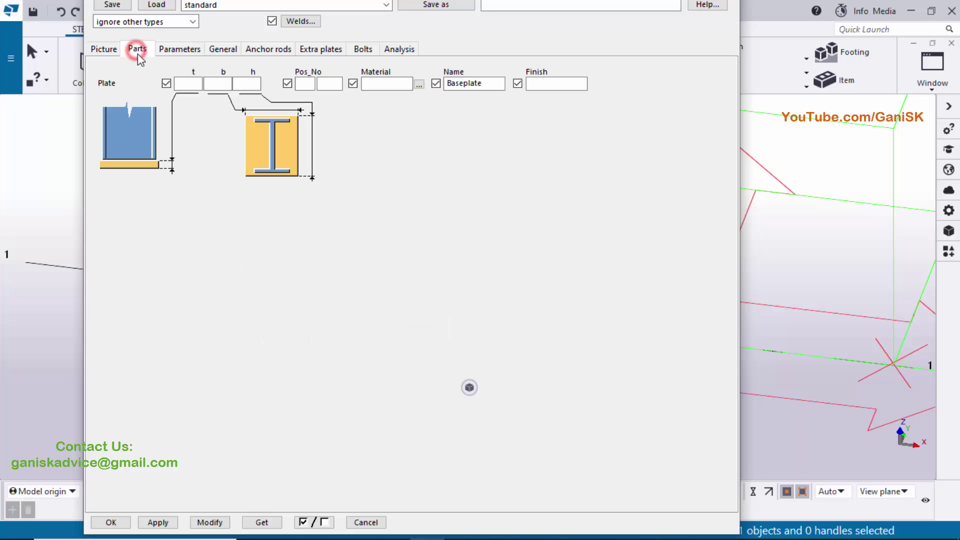
scroll(850, 310, "down", 5)
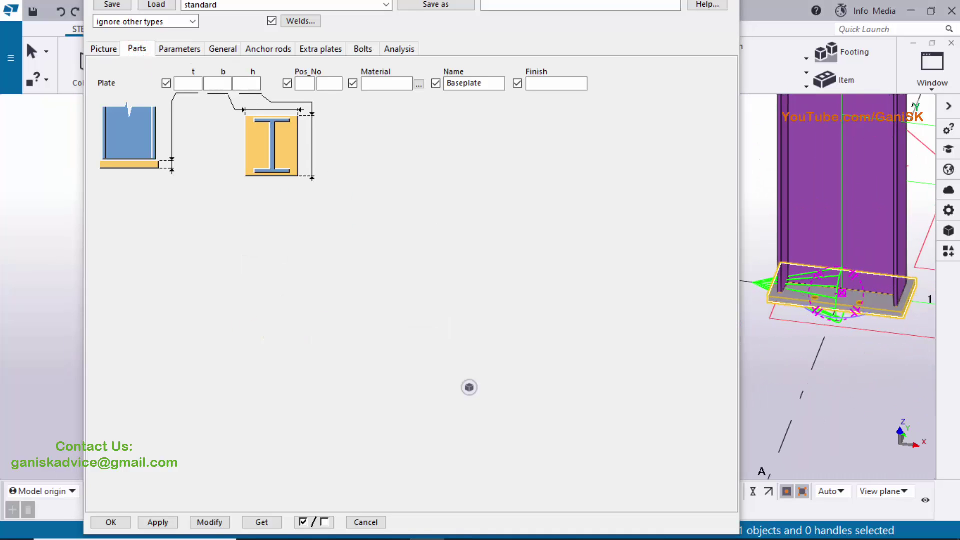
left_click(393, 524)
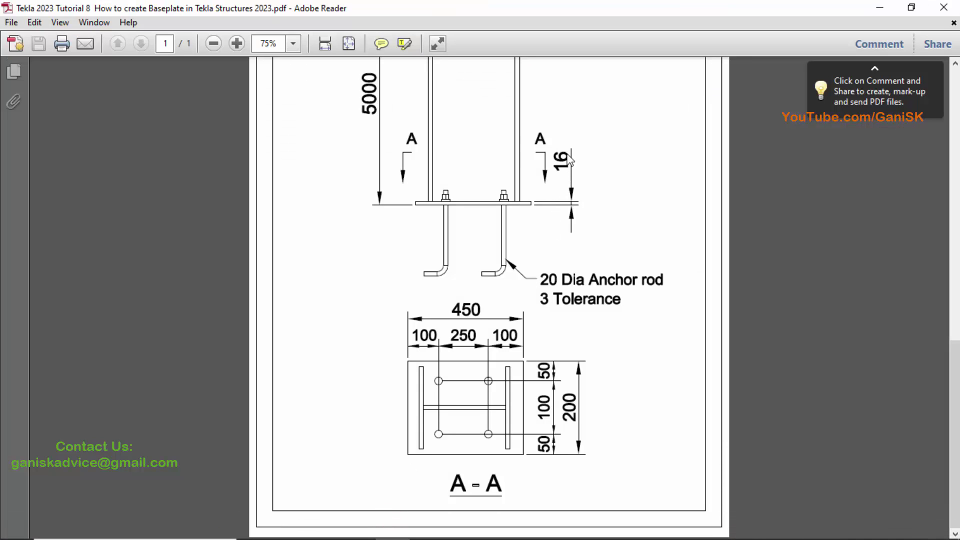
scroll(565, 246, "up", 1)
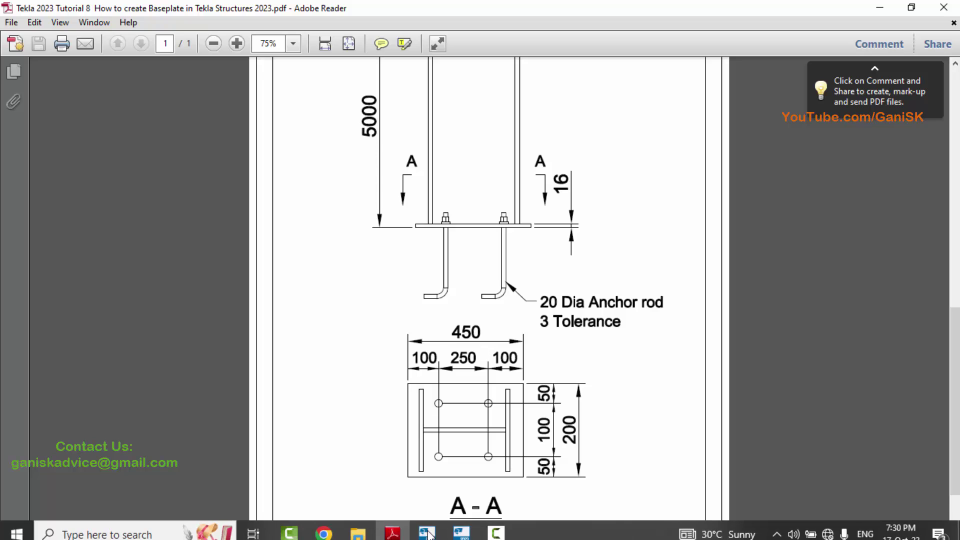
left_click(431, 529)
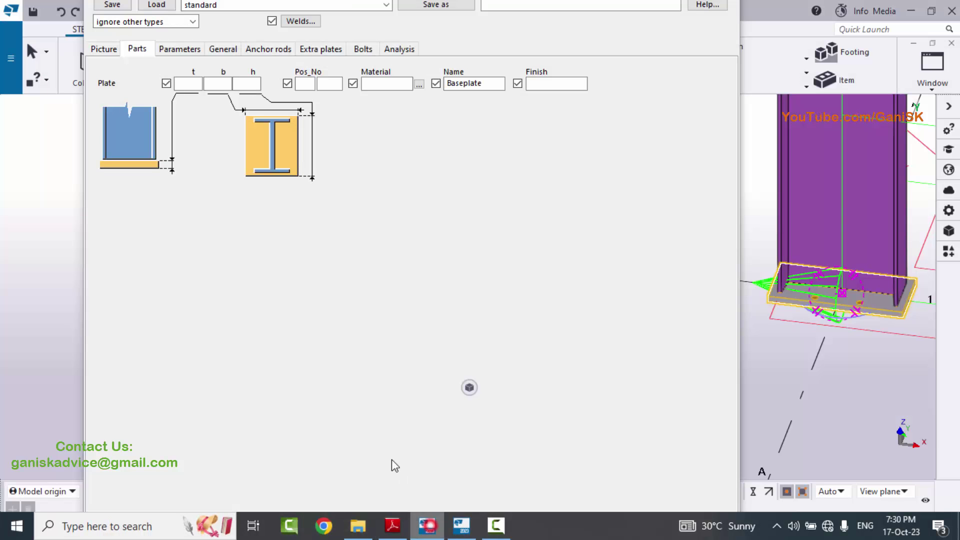
- Enter plate thickness 16, position prefix bp with start number 1, and re-enter the name Baseplate
left_click(192, 83)
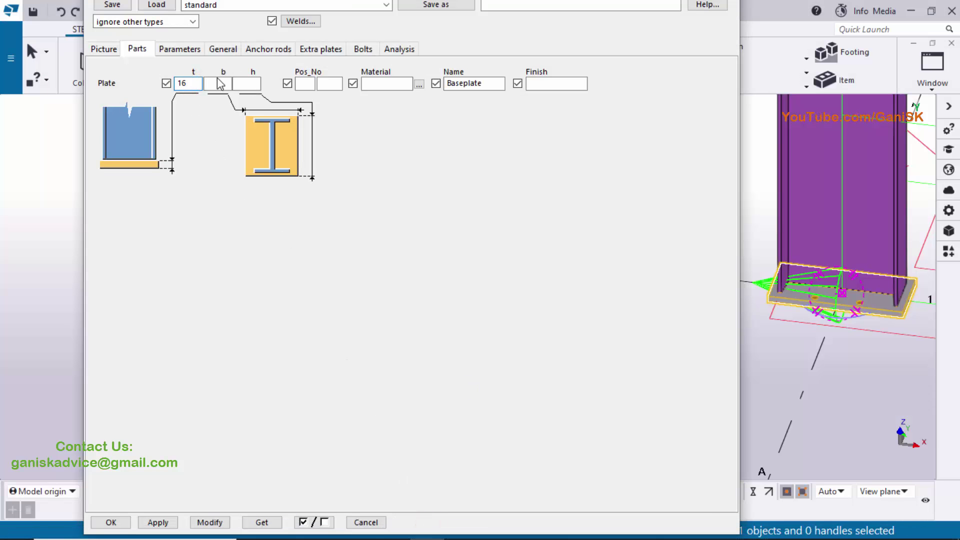
left_click(218, 84)
left_click(240, 85)
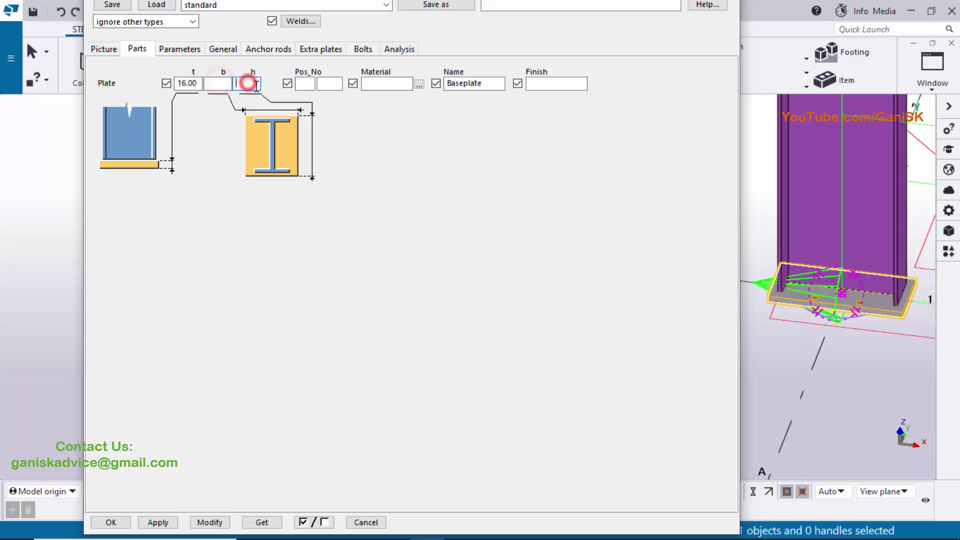
left_click(188, 52)
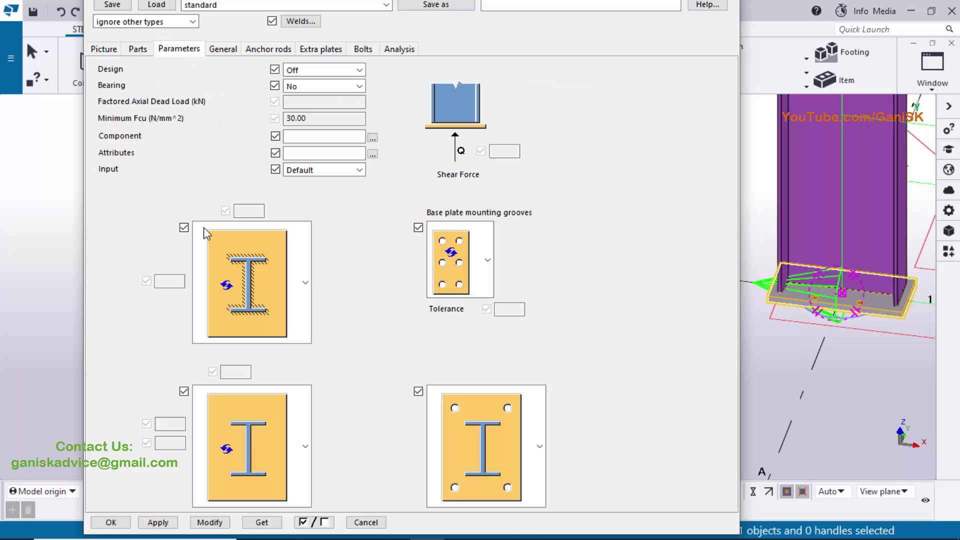
left_click(138, 49)
left_click(305, 86)
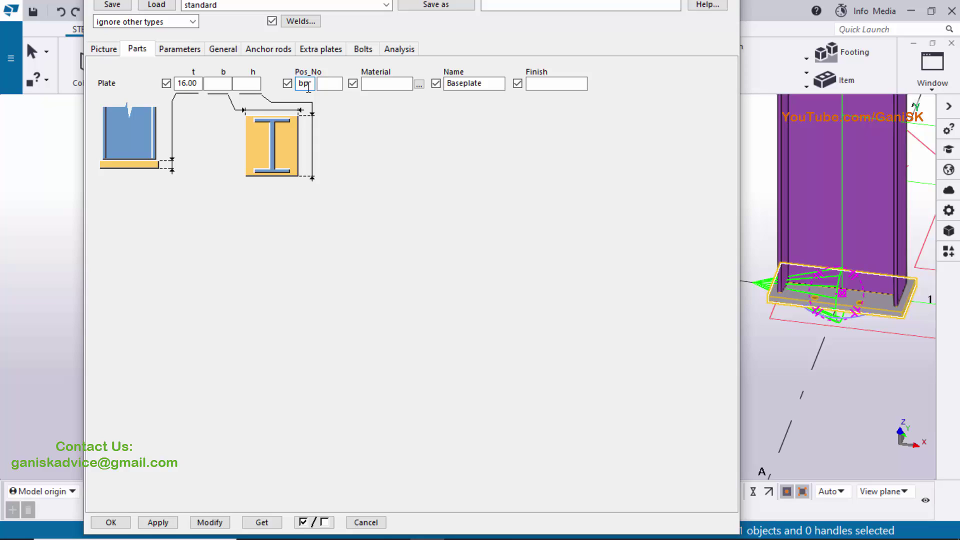
left_click(328, 84)
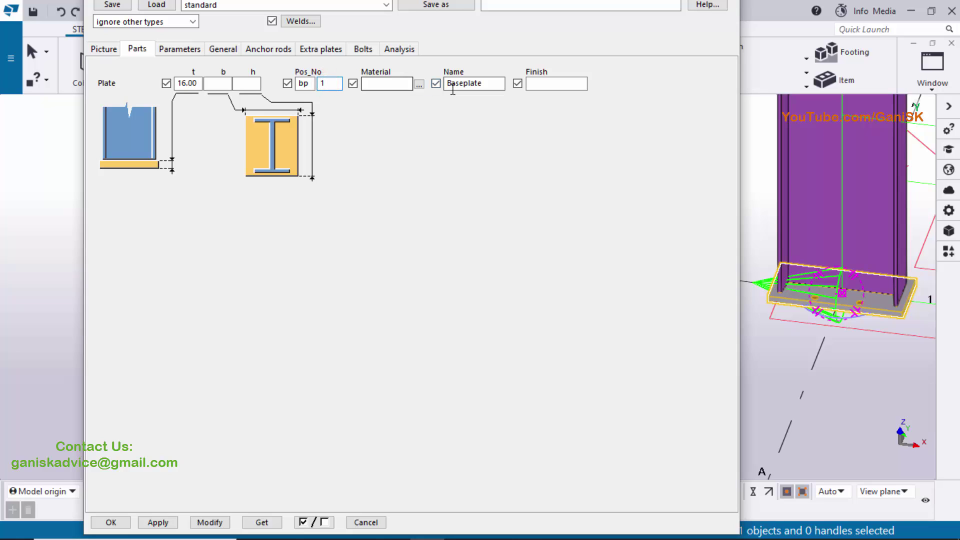
left_click_drag(459, 83, 485, 83)
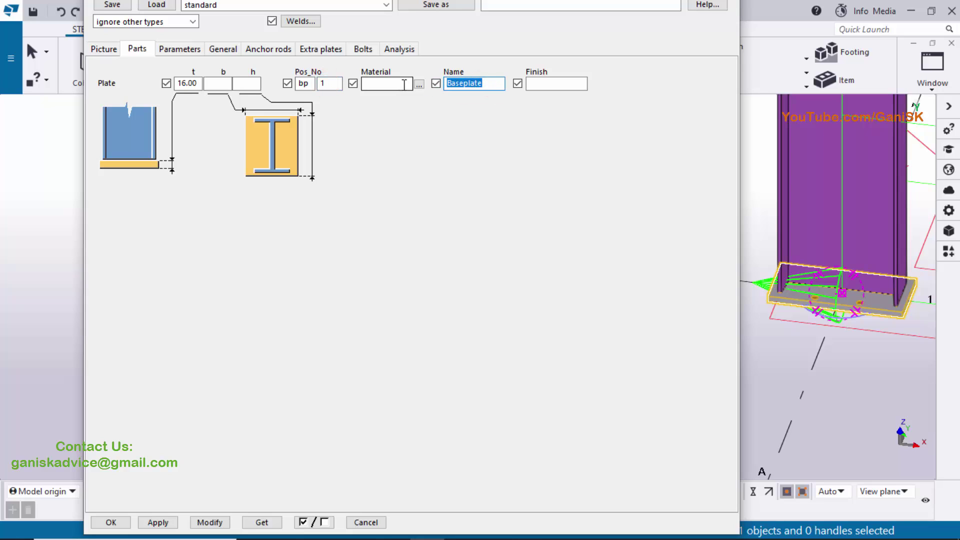
key("BackSpace")
- Step through the Parameters and General tabs to Anchor rods, then view the 20 Dia rod detail in the PDF
left_click(184, 48)
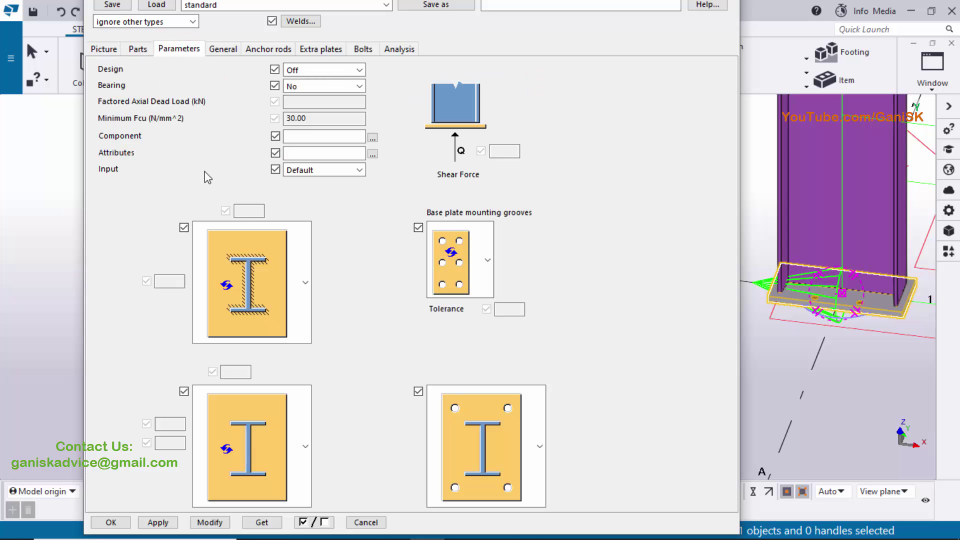
left_click(223, 50)
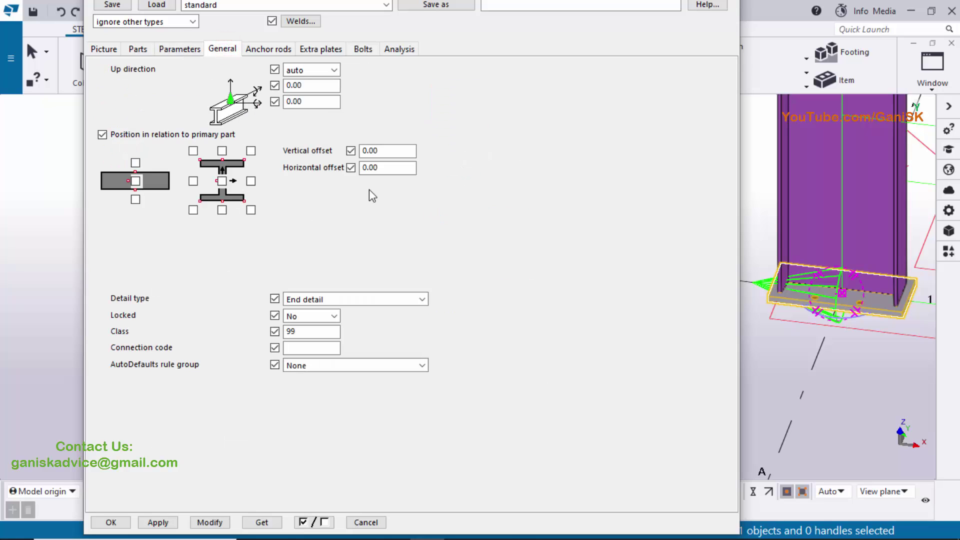
left_click(274, 48)
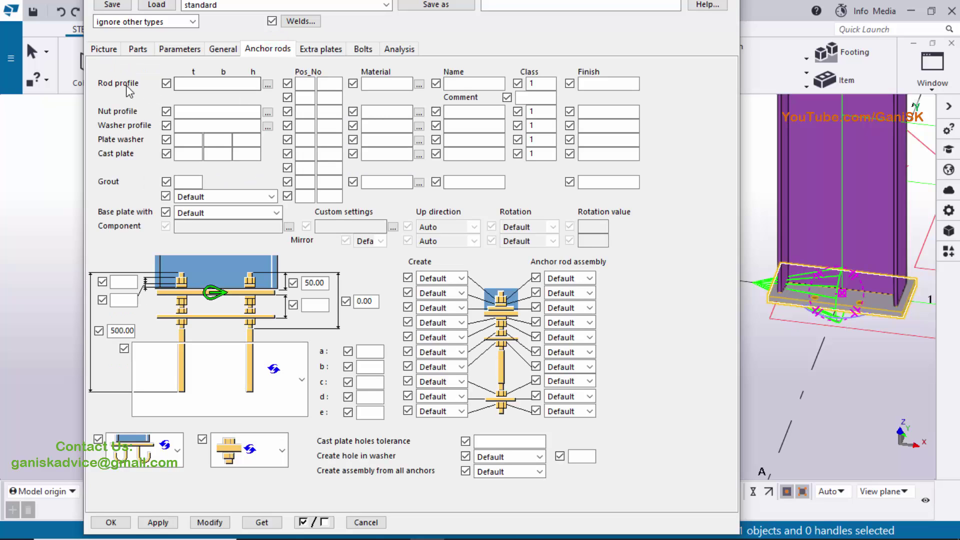
left_click(401, 533)
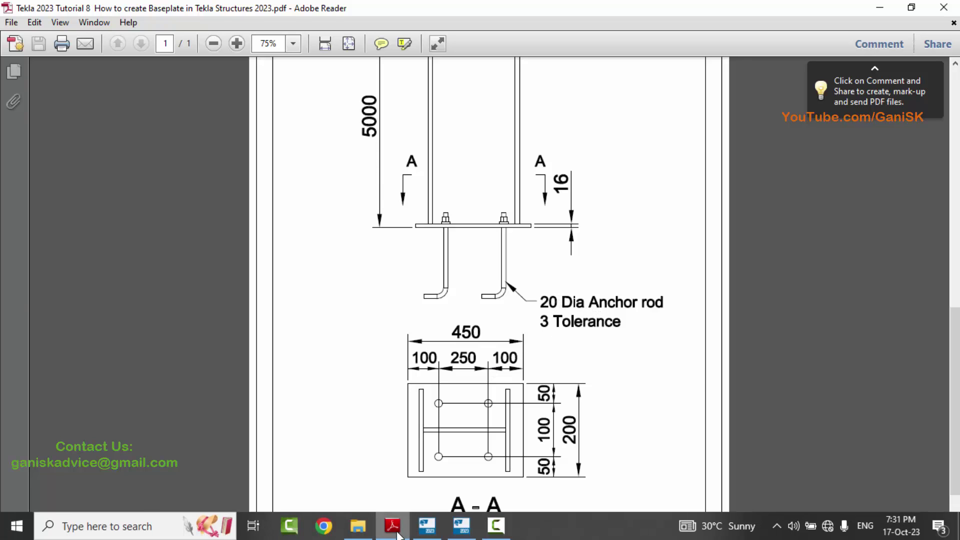
- Set the anchor rod profile to ROD20, a circular ROD section with diameter 20
left_click(426, 534)
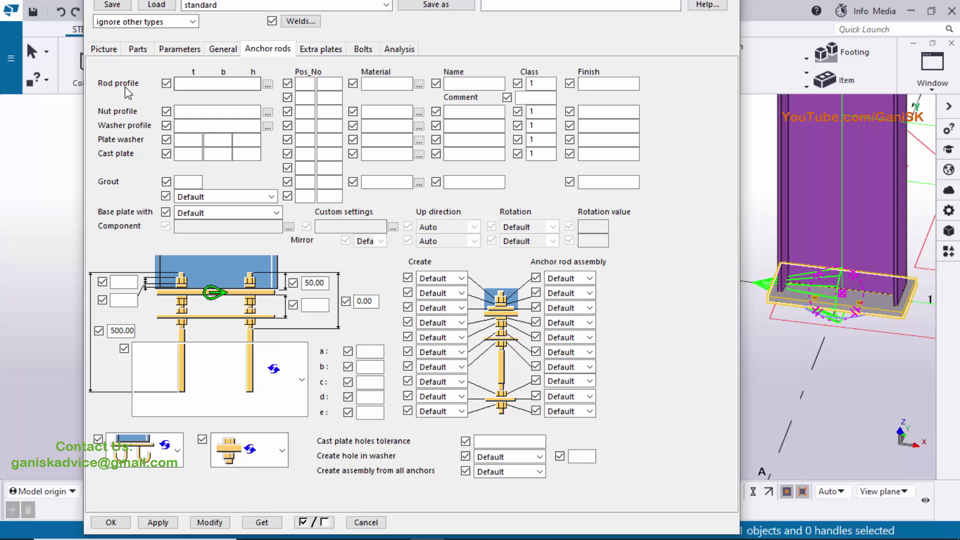
left_click(268, 84)
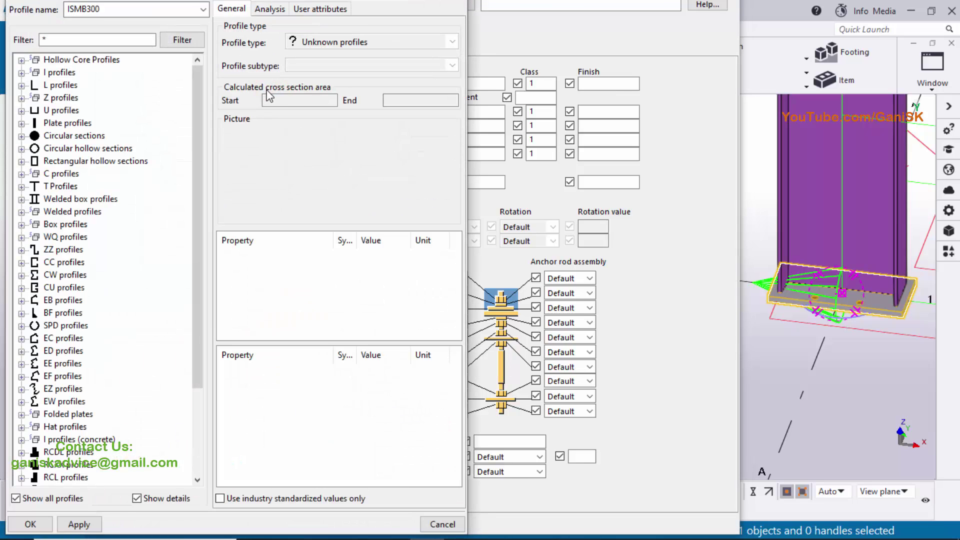
left_click(442, 524)
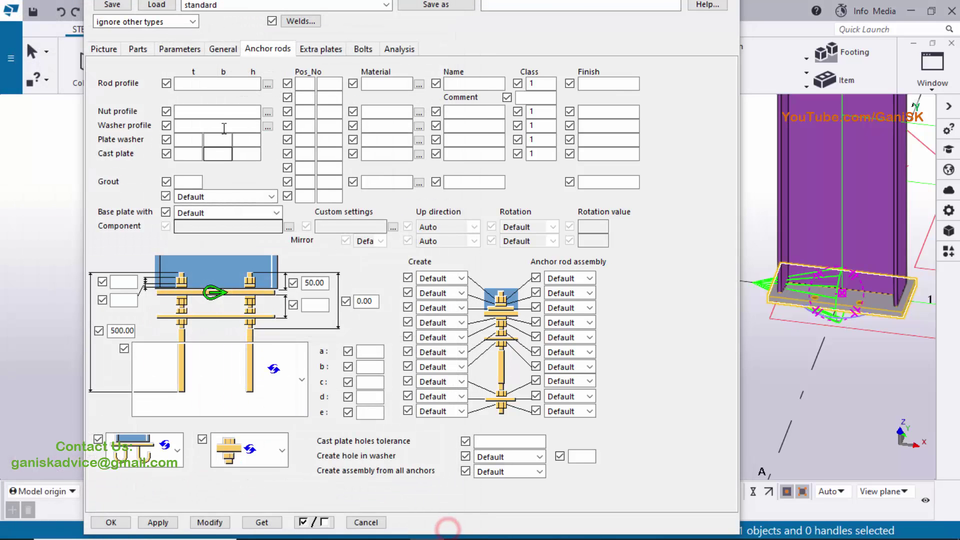
left_click(267, 84)
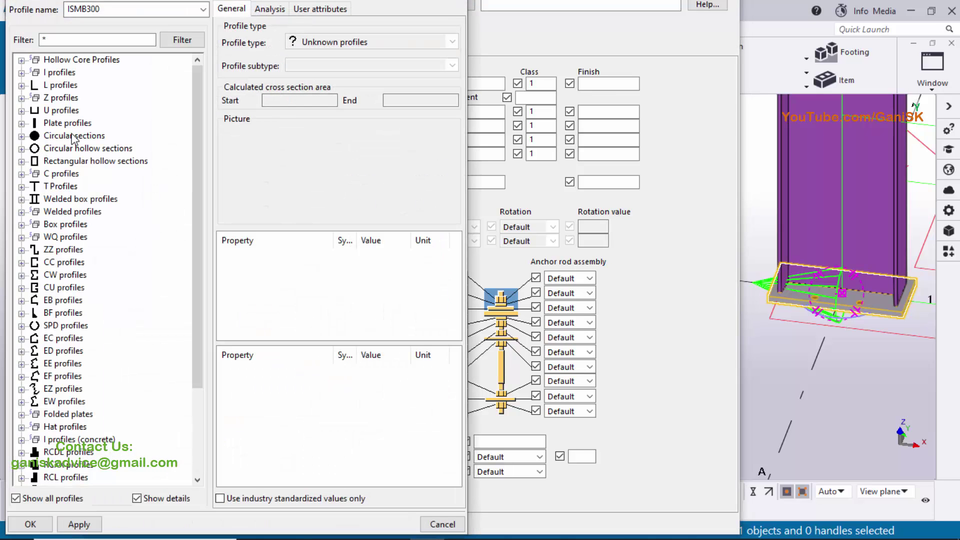
left_click(21, 136)
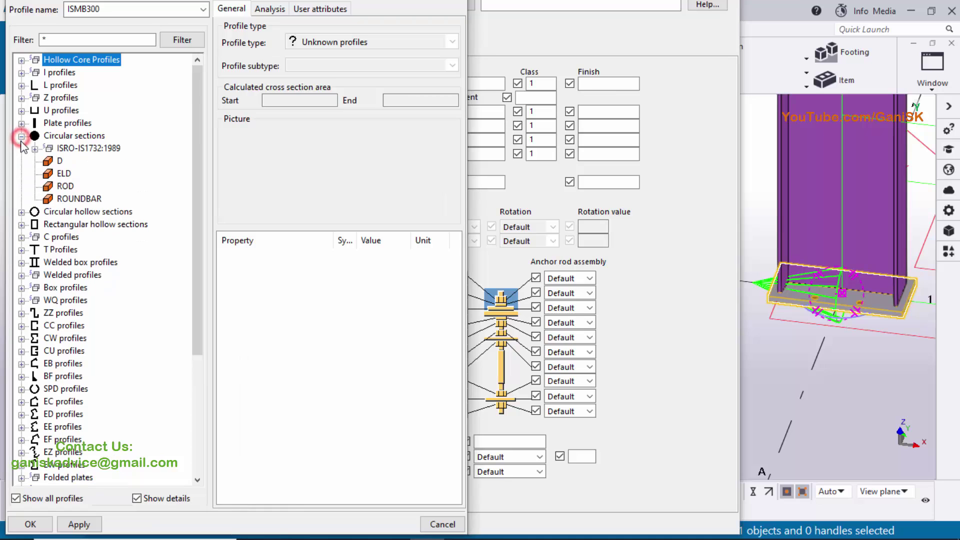
left_click(65, 186)
double_click(370, 256)
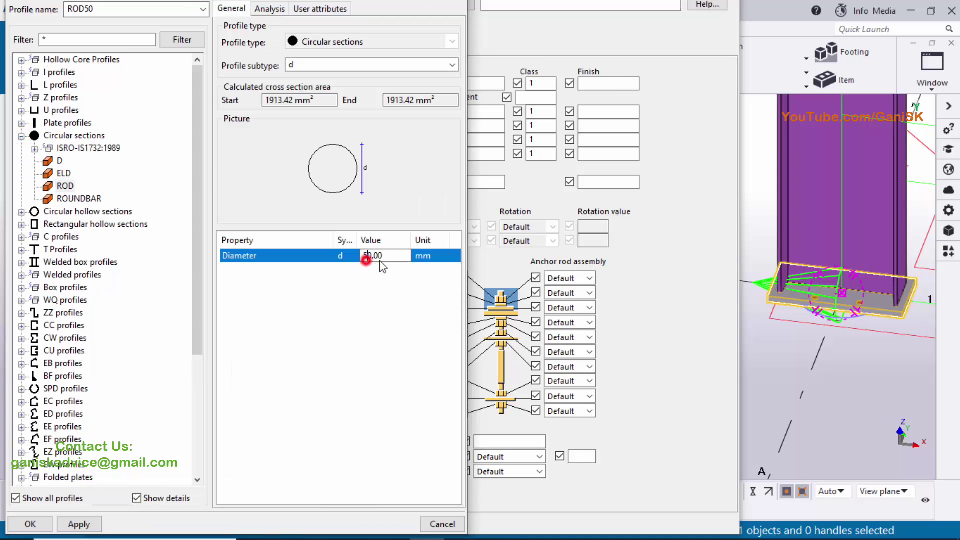
type("20")
left_click(94, 523)
left_click(30, 524)
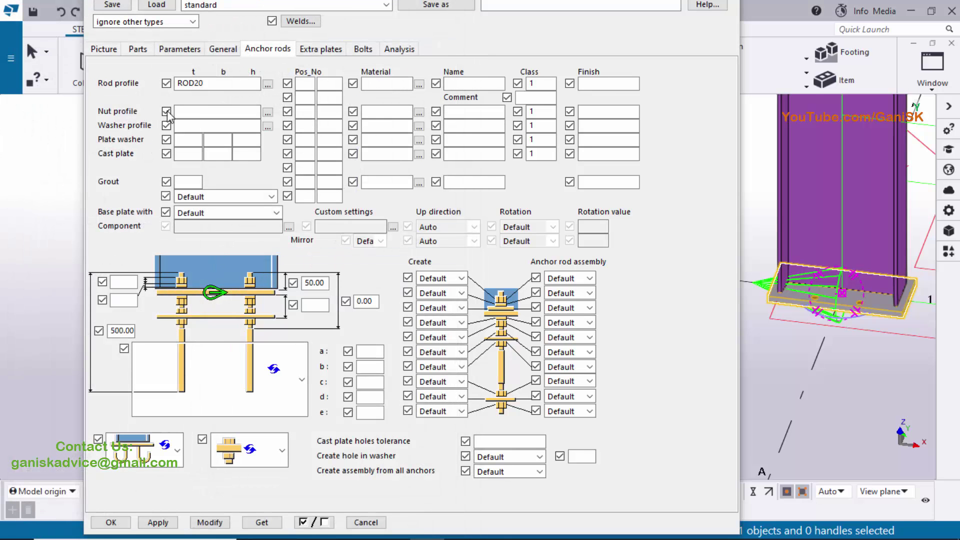
- Filter the profile catalog for nuts and set the nut profile to NUTM20-GR4-HEX
left_click(268, 112)
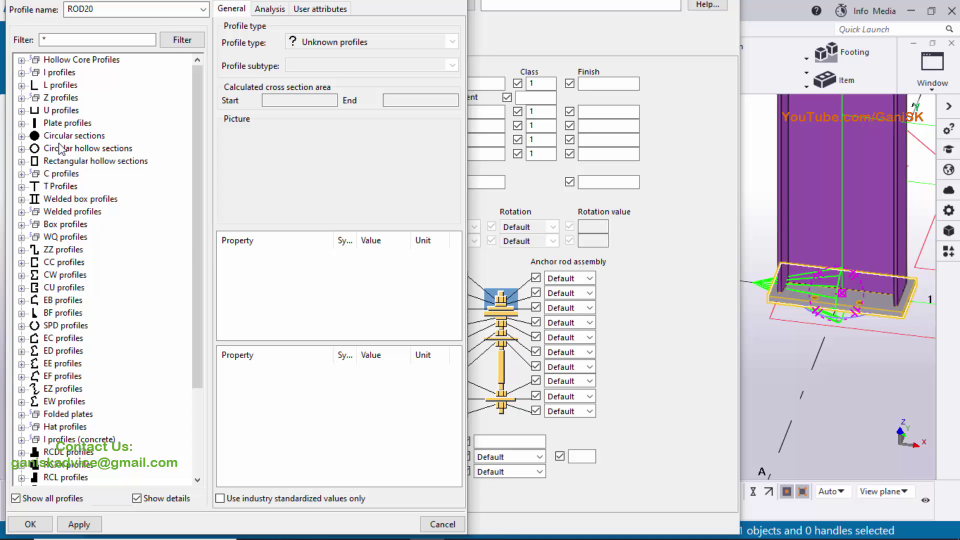
left_click(43, 40)
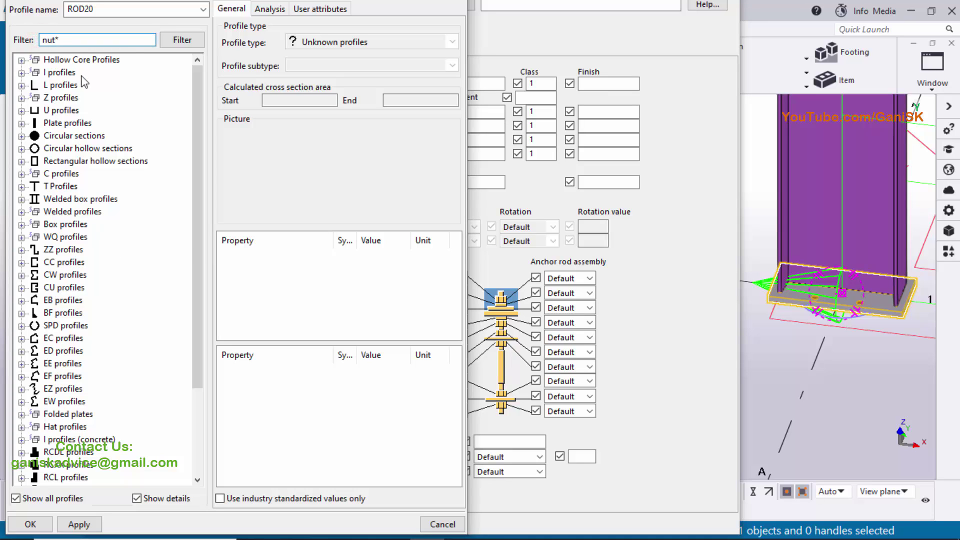
left_click(181, 40)
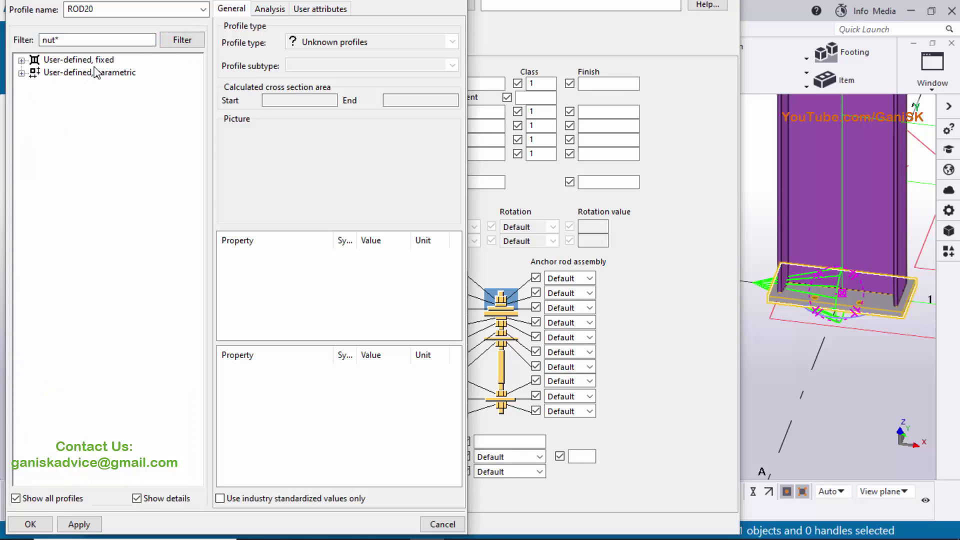
double_click(22, 60)
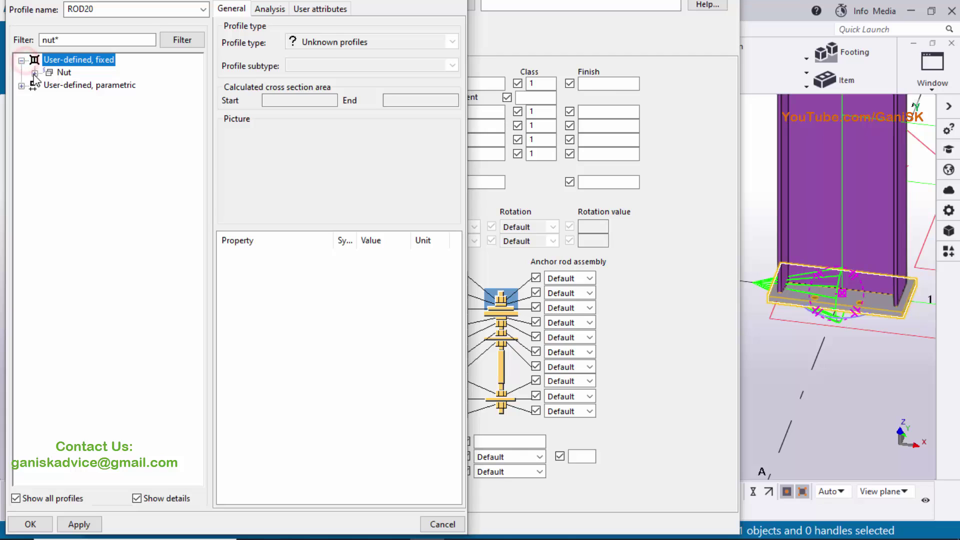
left_click(35, 73)
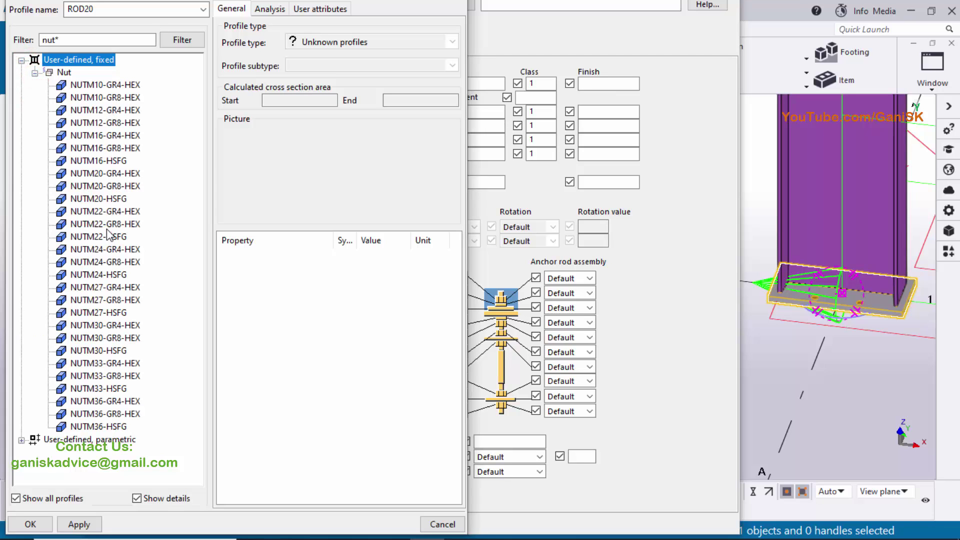
left_click(421, 527)
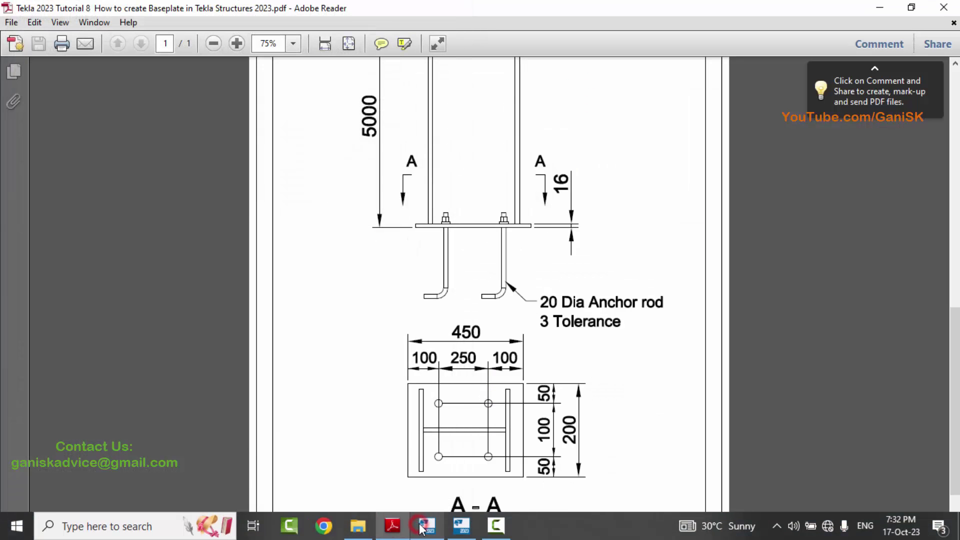
left_click(422, 526)
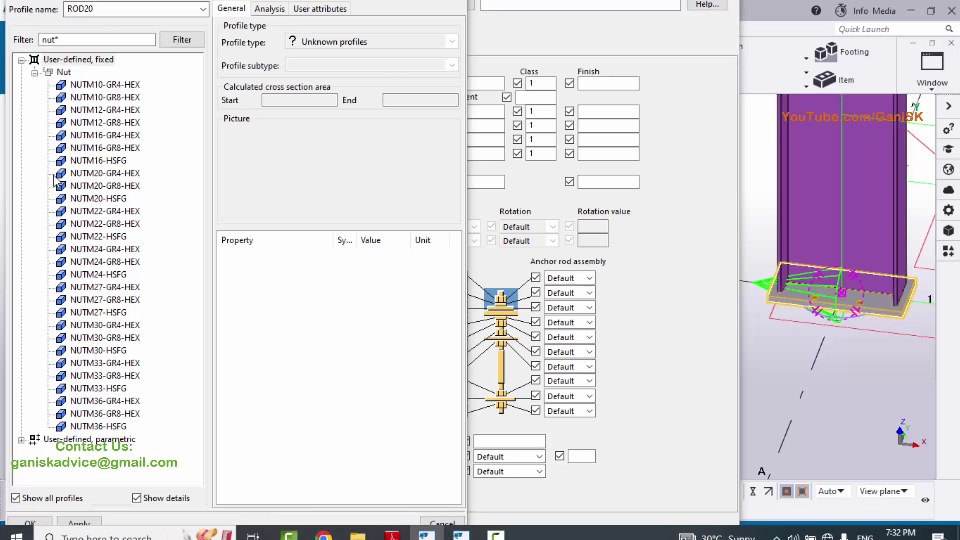
left_click(101, 174)
left_click(79, 523)
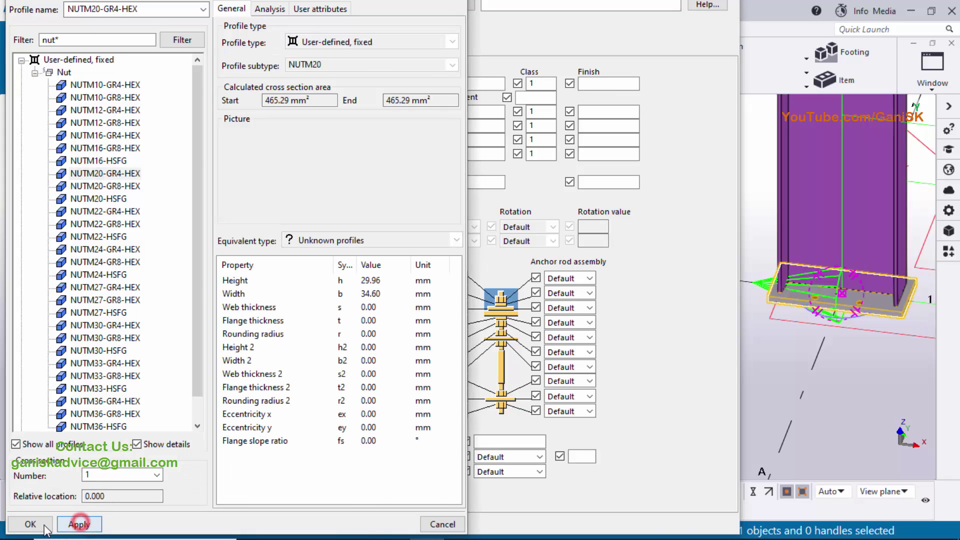
left_click(45, 527)
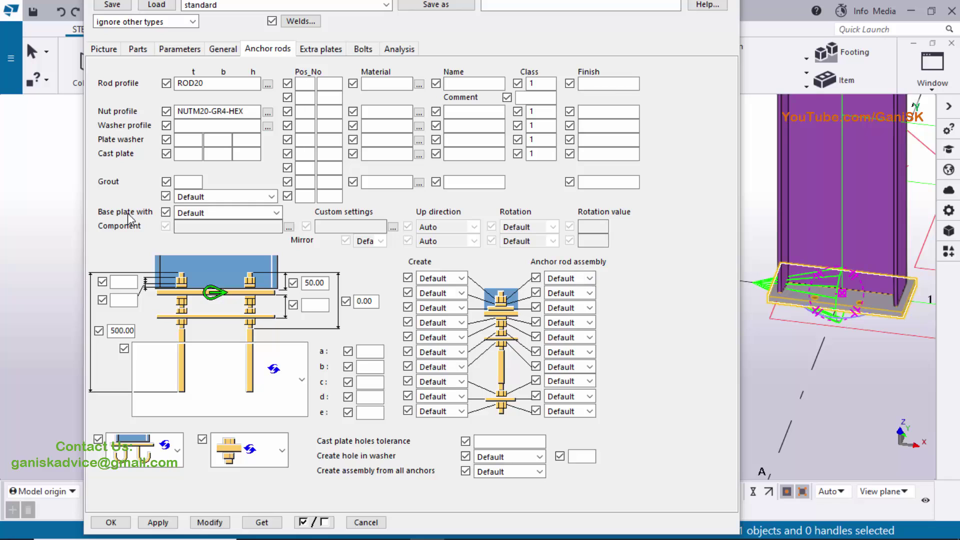
- Make the base plate come with anchor rods, apply it, and check the result against the PDF
left_click(198, 217)
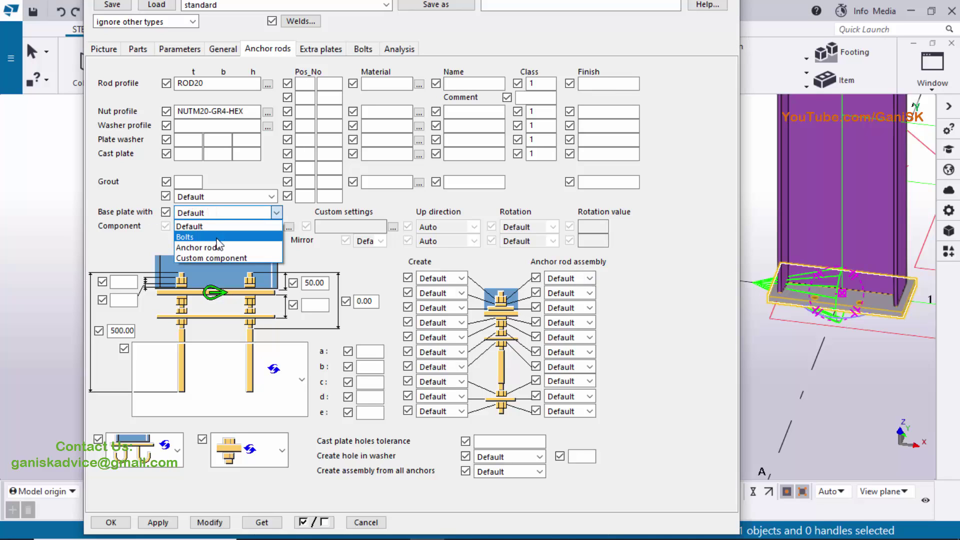
left_click(216, 244)
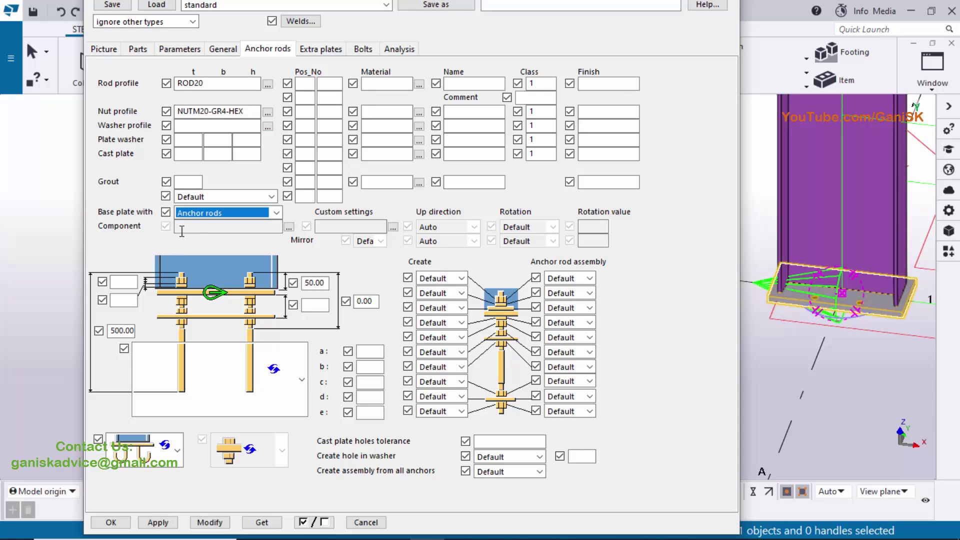
left_click(206, 224)
left_click(205, 212)
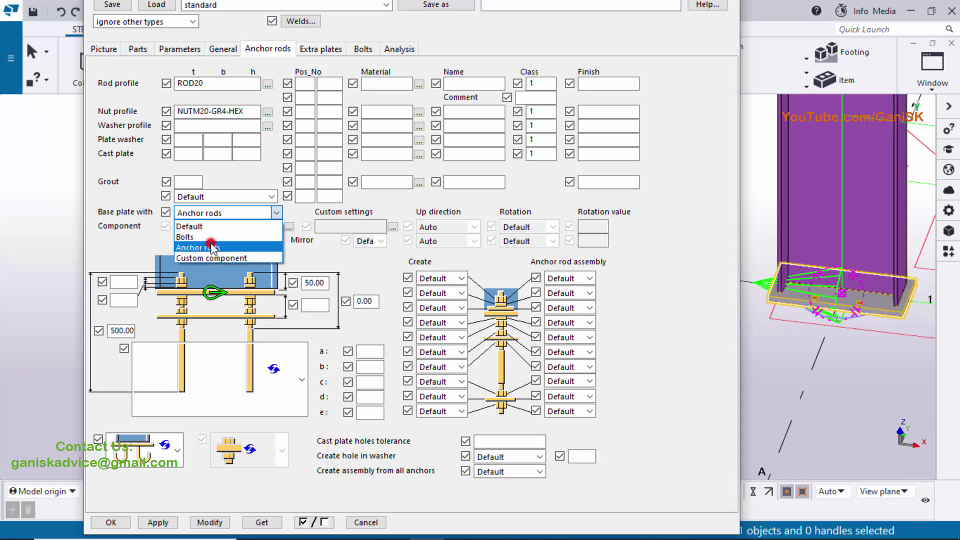
left_click(210, 243)
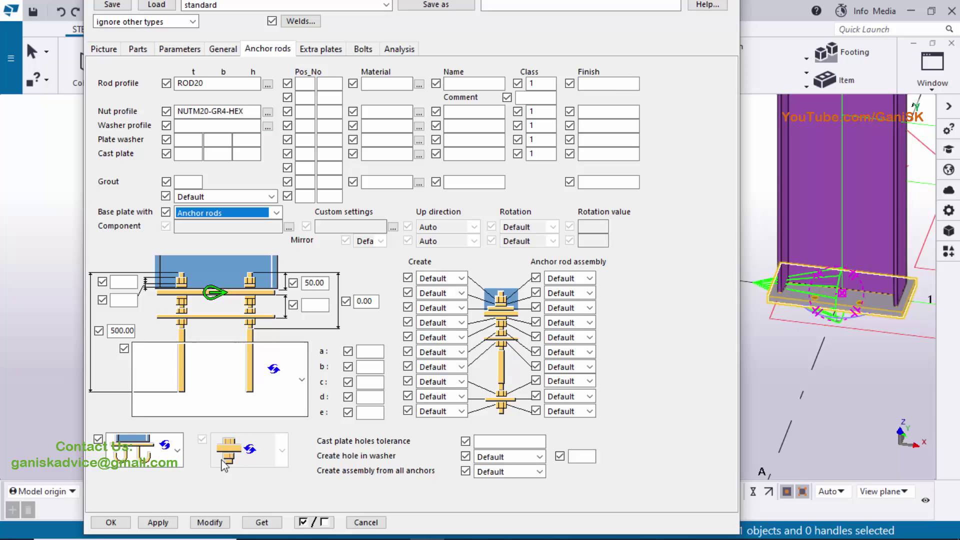
left_click(209, 522)
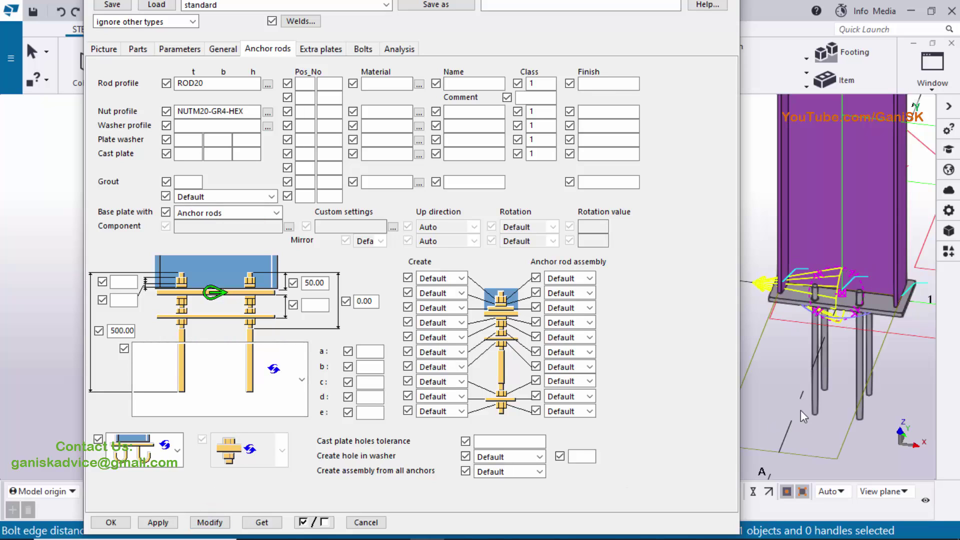
middle_click_drag(800, 410, 823, 312, "ctrl")
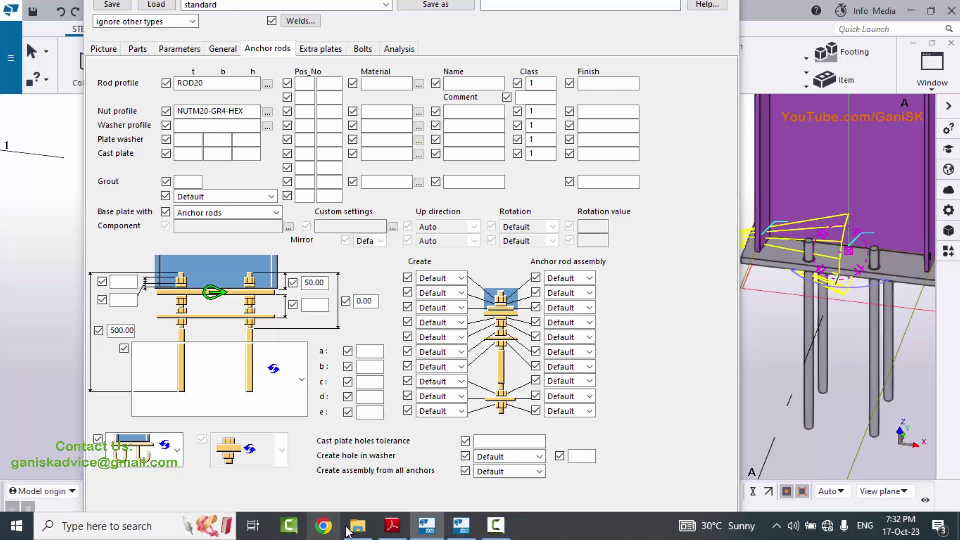
left_click(395, 530)
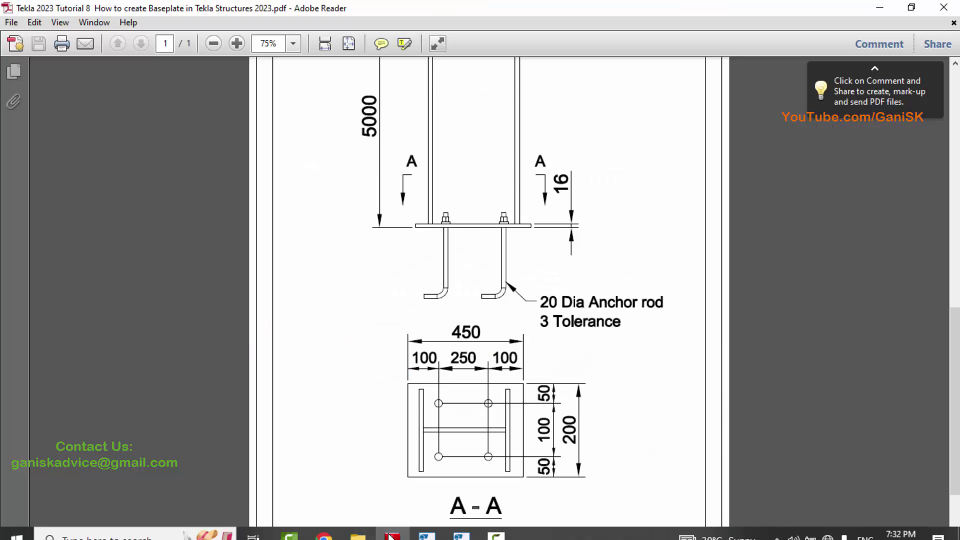
left_click(353, 530)
- Apply the hooked anchor rod shape and compare the 500.00 rod length with the drawing
left_click(228, 405)
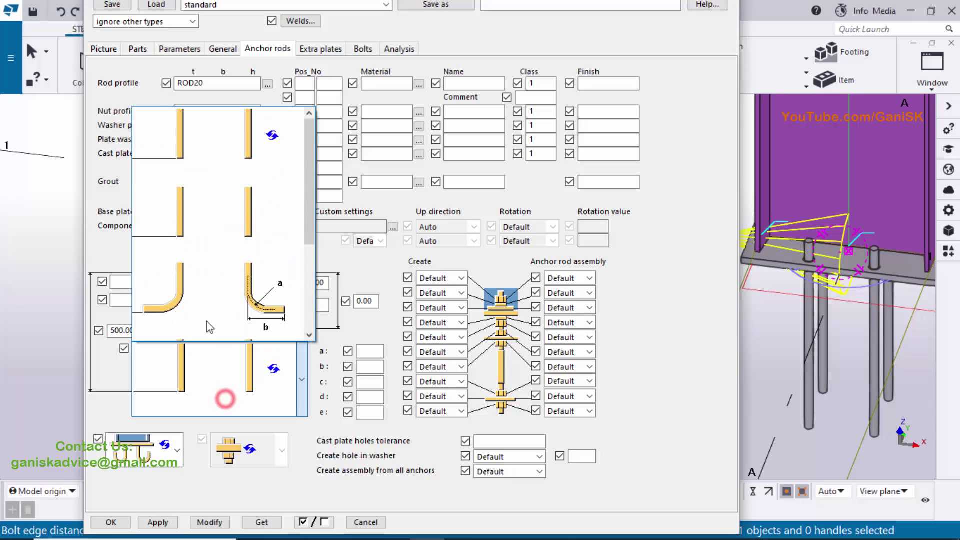
scroll(223, 250, "down", 2)
left_click(222, 233)
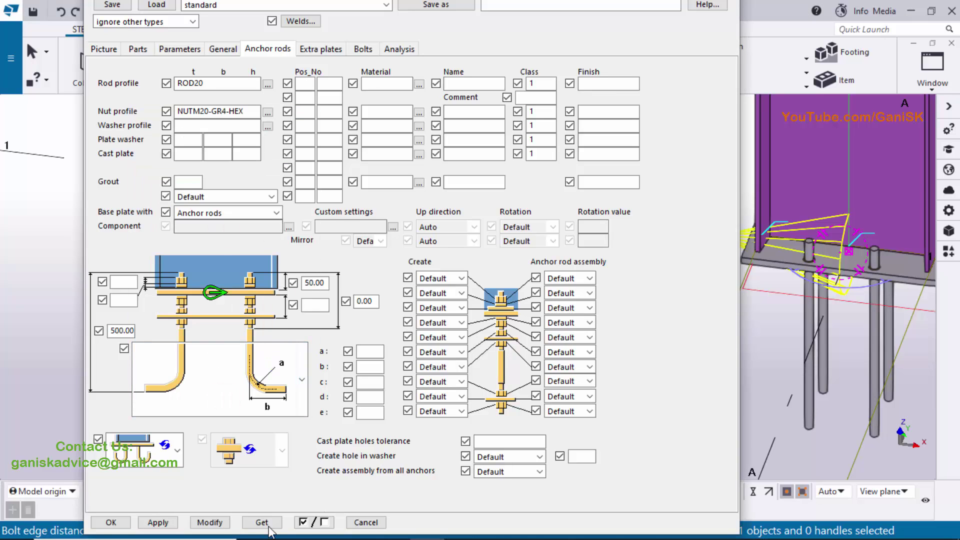
left_click(209, 522)
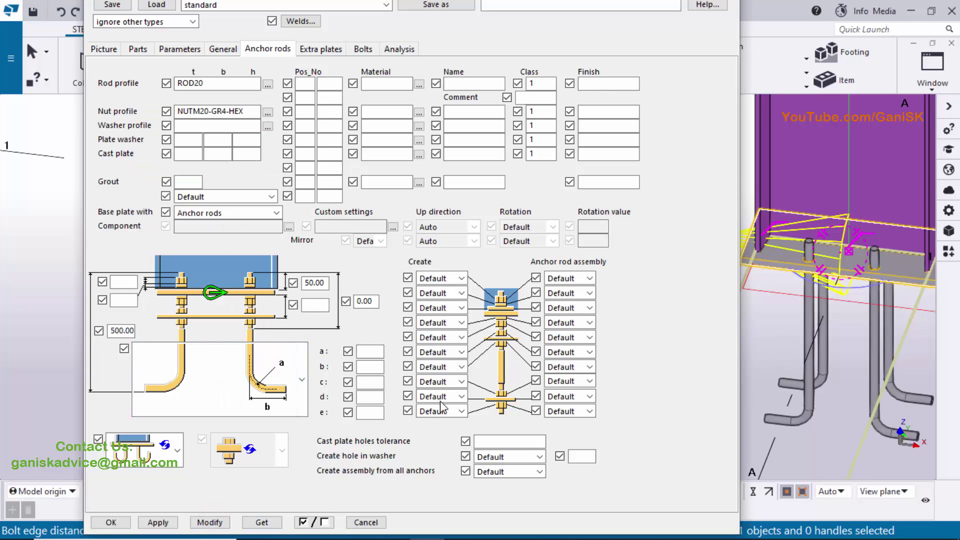
left_click(392, 532)
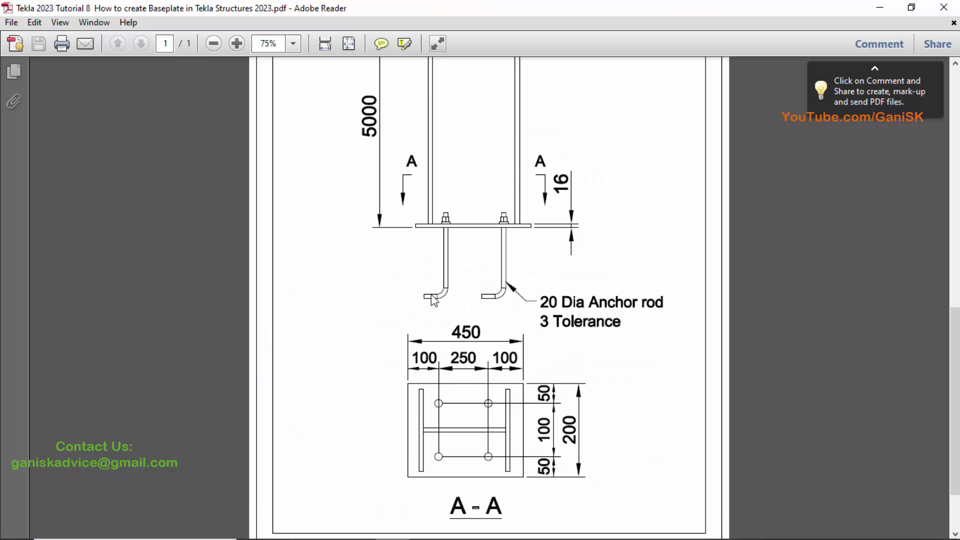
left_click(413, 532)
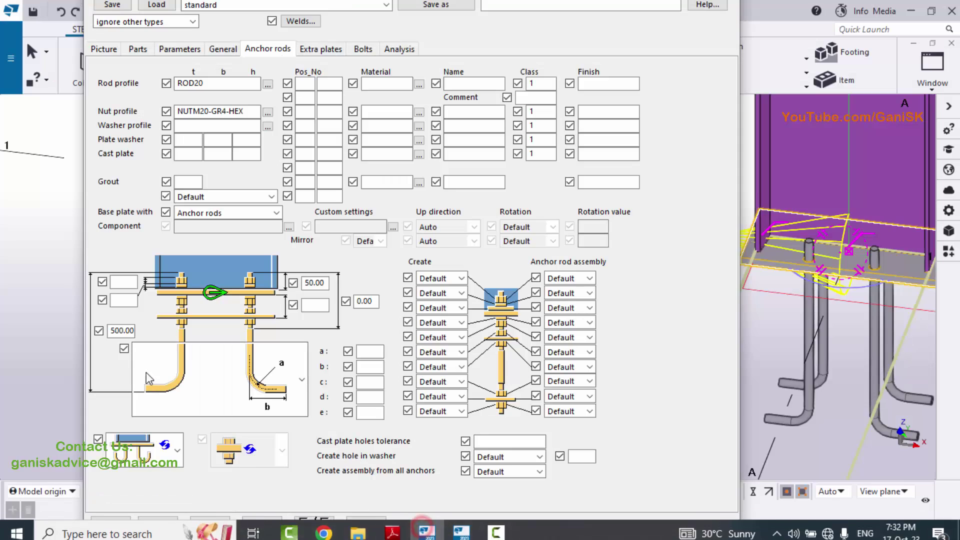
left_click(126, 331)
left_click(129, 330)
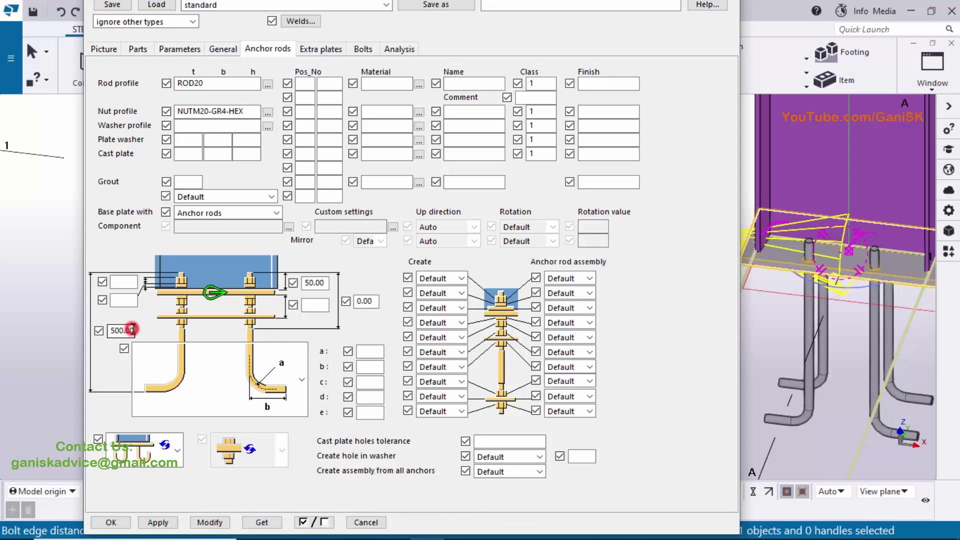
left_click(392, 526)
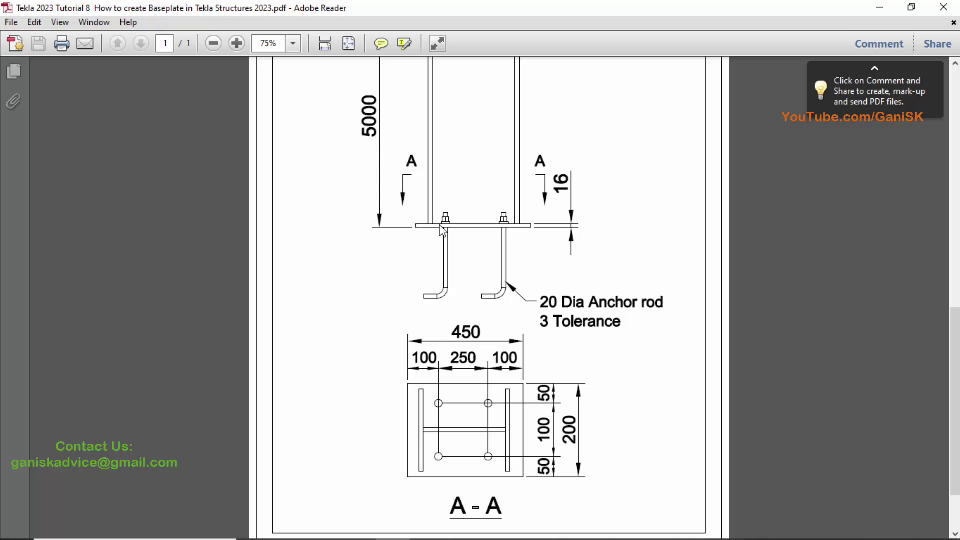
- Turn on creation of the top nut and second fitting on the anchor rods and apply
left_click(427, 526)
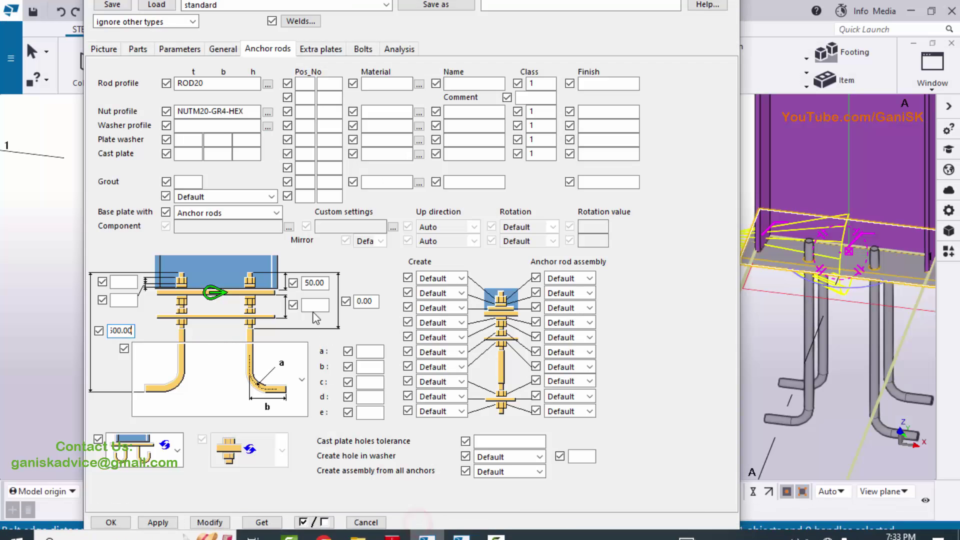
left_click(315, 283)
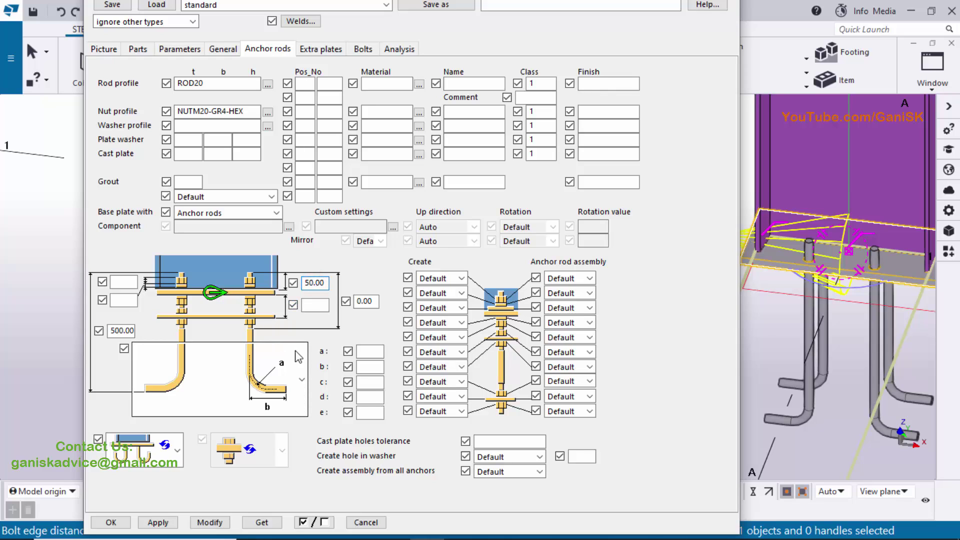
scroll(813, 260, "up", 3)
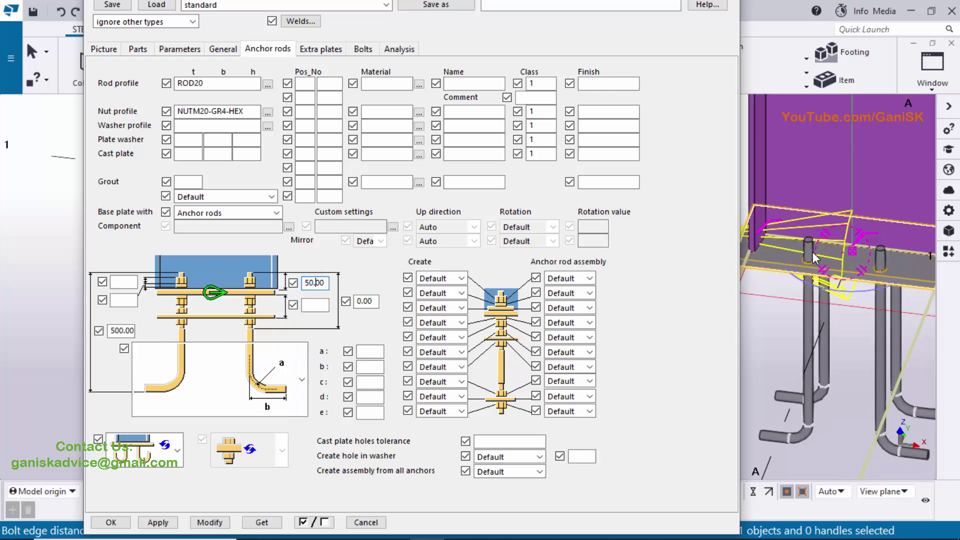
scroll(814, 260, "down", 1)
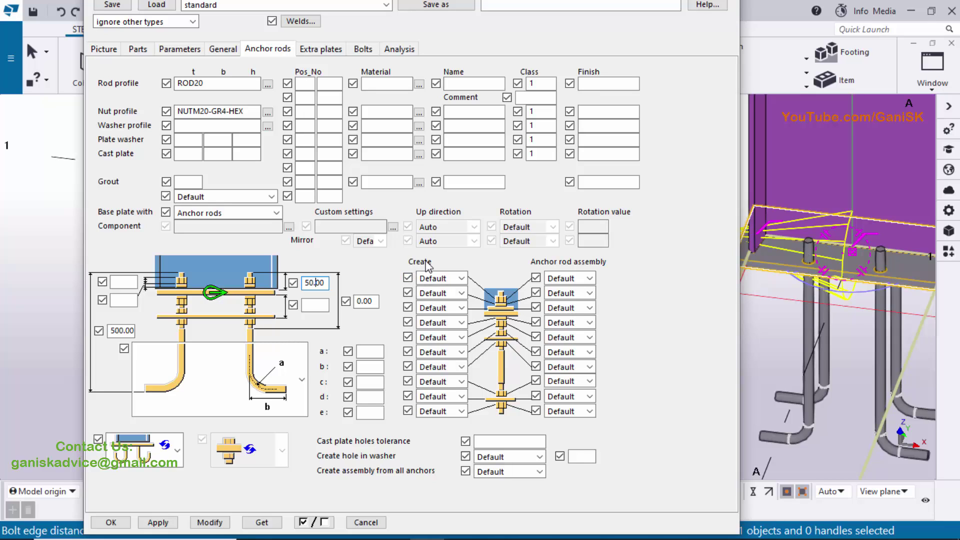
left_click(436, 278)
left_click(433, 310)
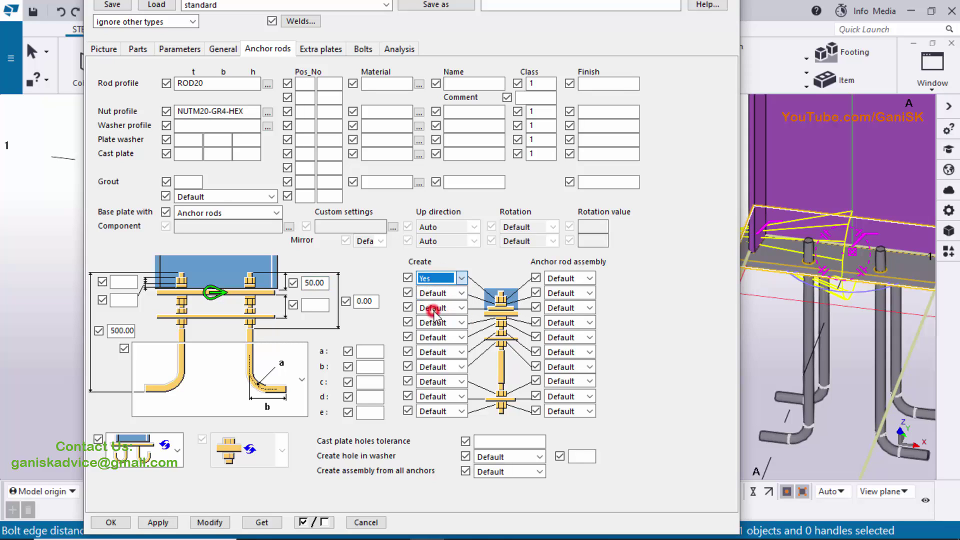
left_click(445, 293)
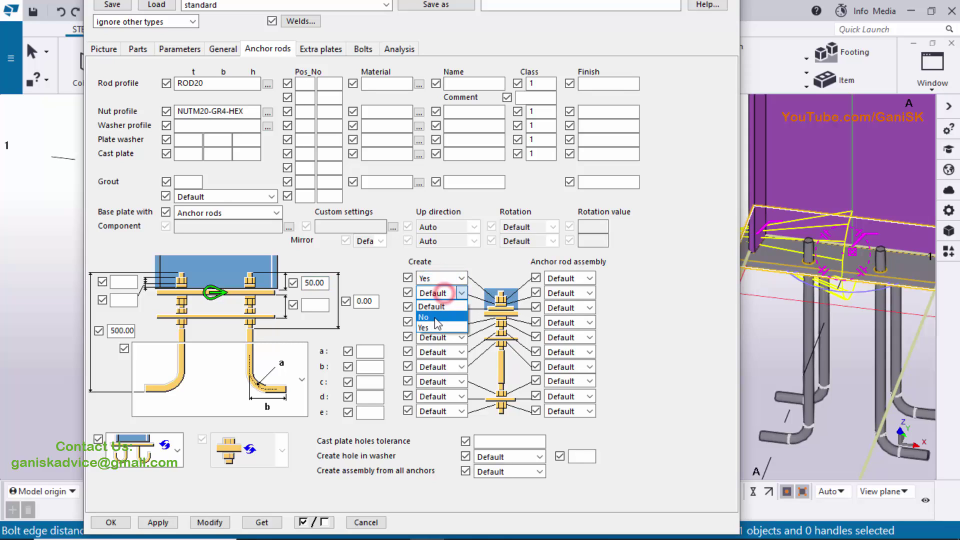
left_click(434, 327)
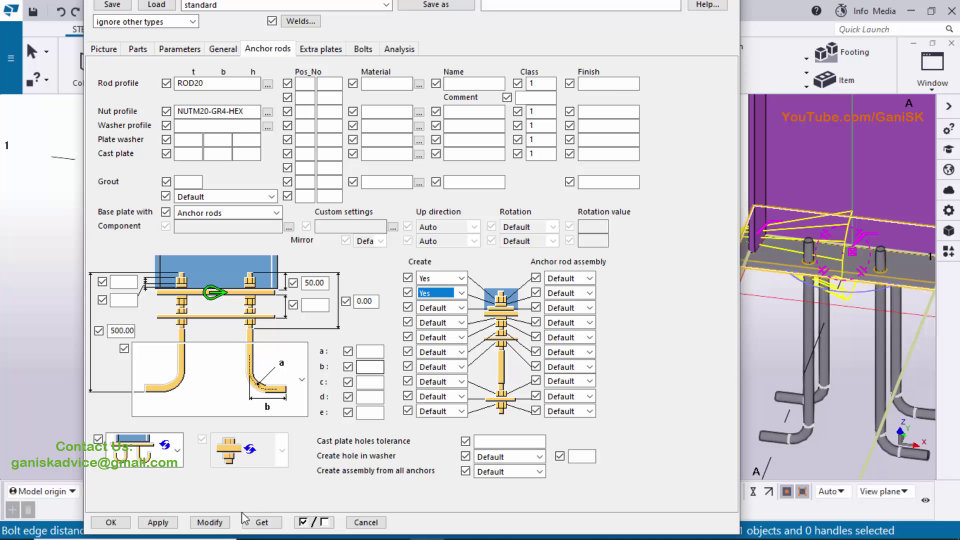
left_click(209, 521)
- Set the lower-left anchor rod dimension to 5.00 and apply it
scroll(815, 265, "up", 1)
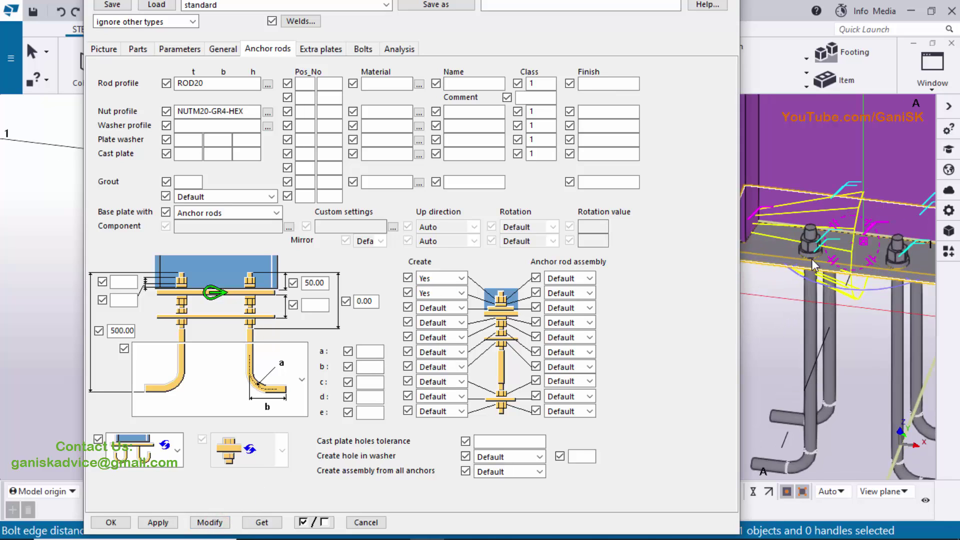
scroll(814, 253, "up", 3)
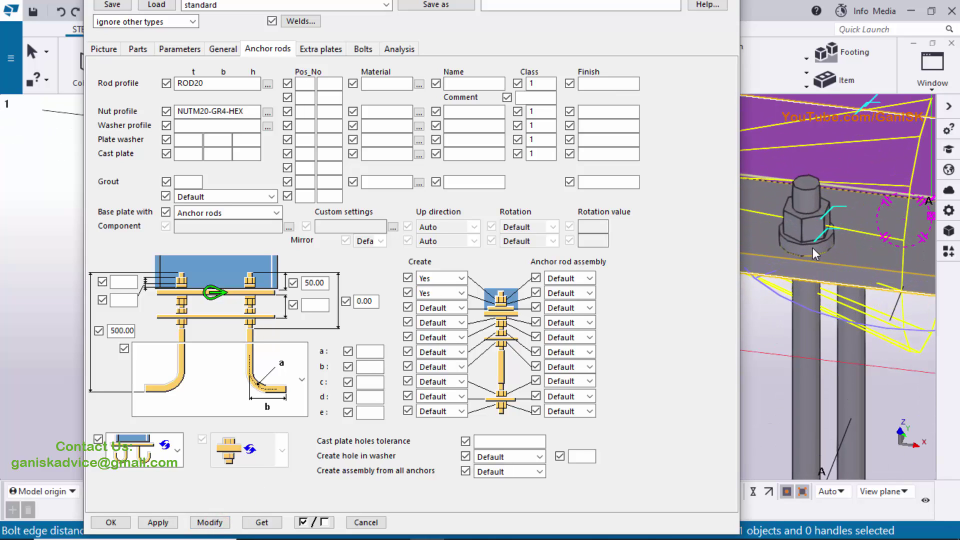
scroll(811, 251, "up", 2)
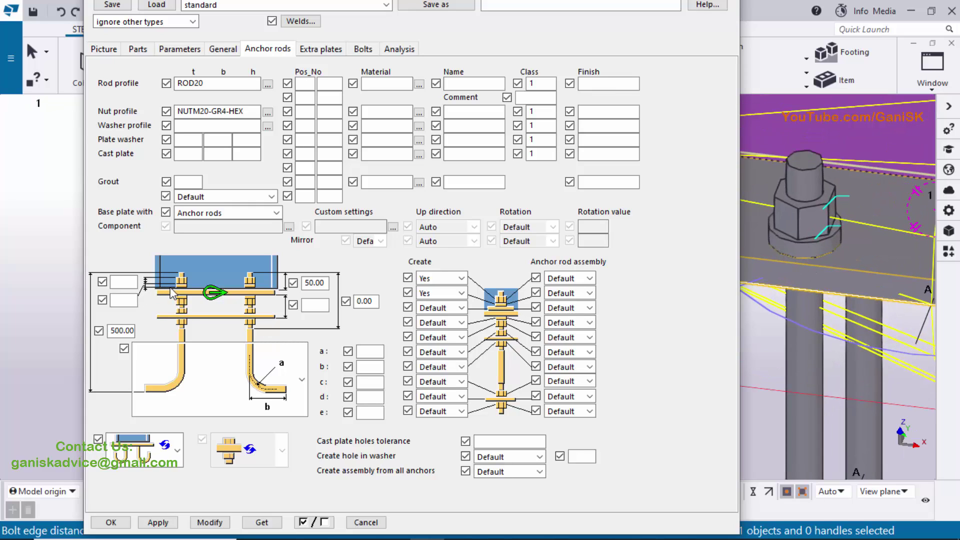
left_click(129, 300)
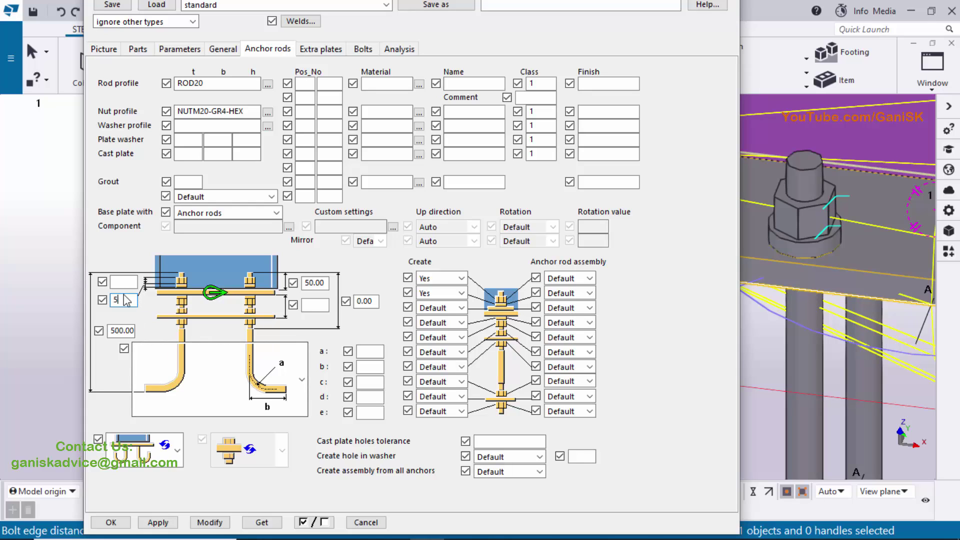
left_click(124, 300)
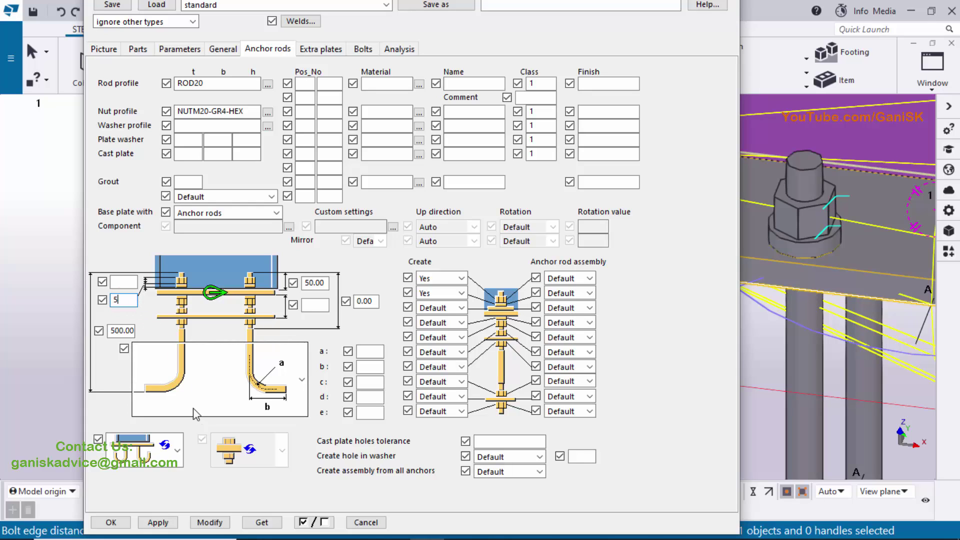
left_click(210, 522)
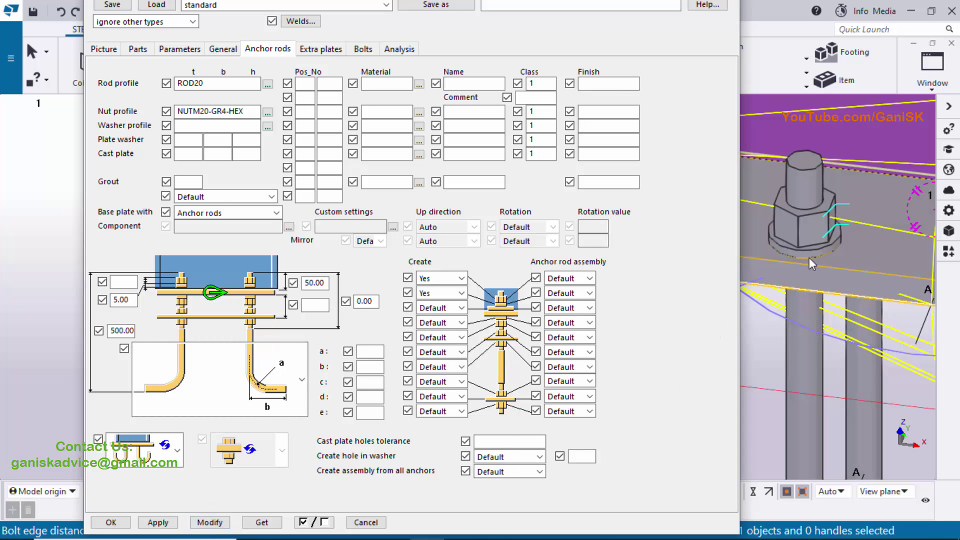
- Move through the Extra plates tab to the Bolts settings and bring up the drawing PDF
scroll(803, 254, "down", 4)
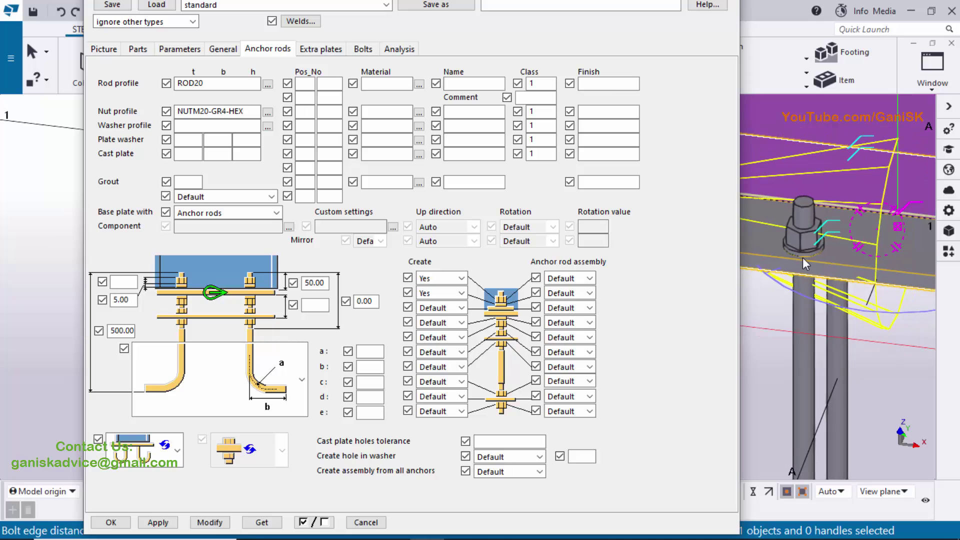
scroll(803, 258, "down", 5)
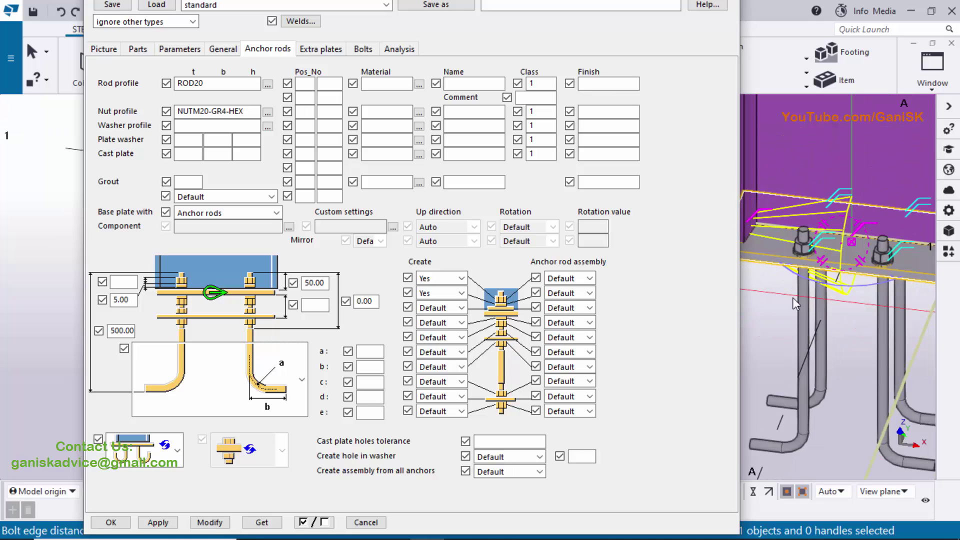
left_click(330, 50)
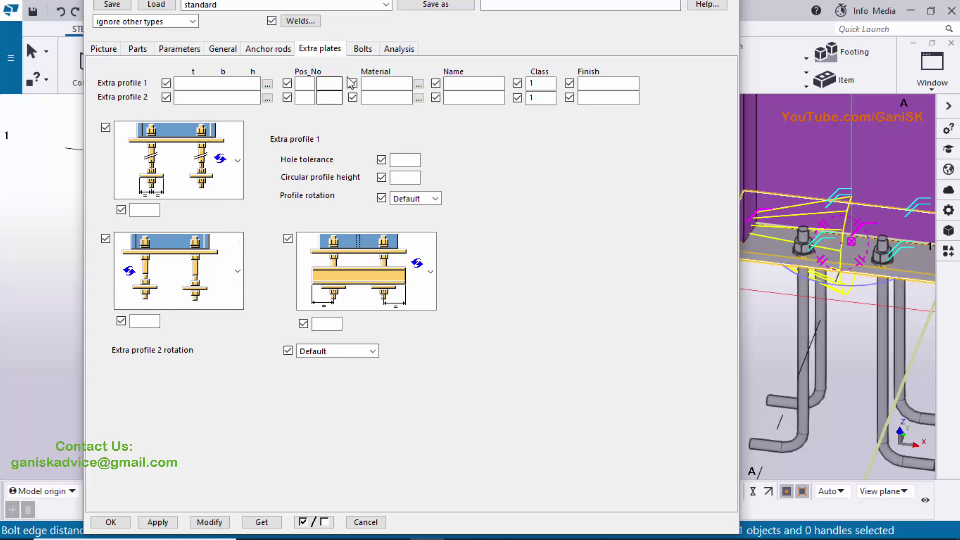
left_click(362, 50)
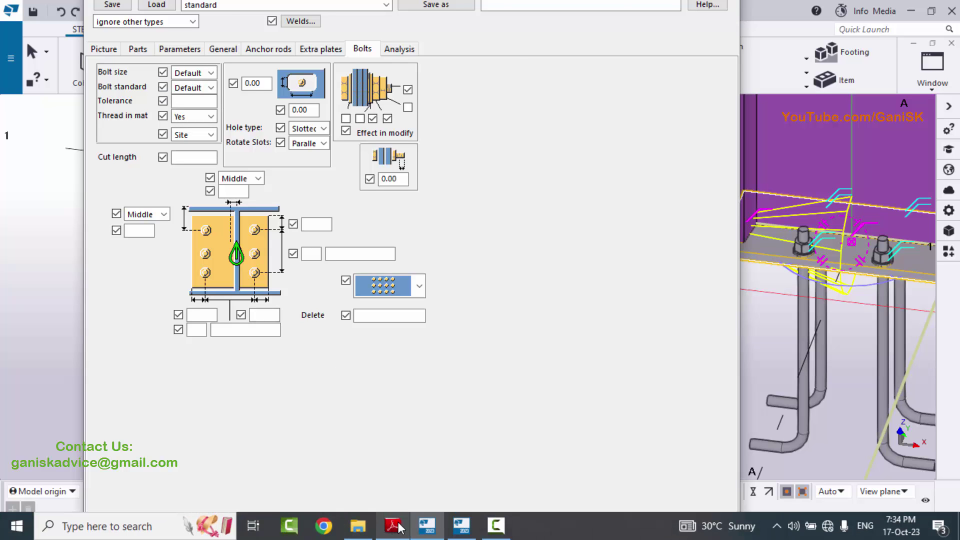
left_click(399, 527)
- Set bolt size 20, keep the Default bolt standard, and enter tolerance 3 per the drawing
left_click(399, 527)
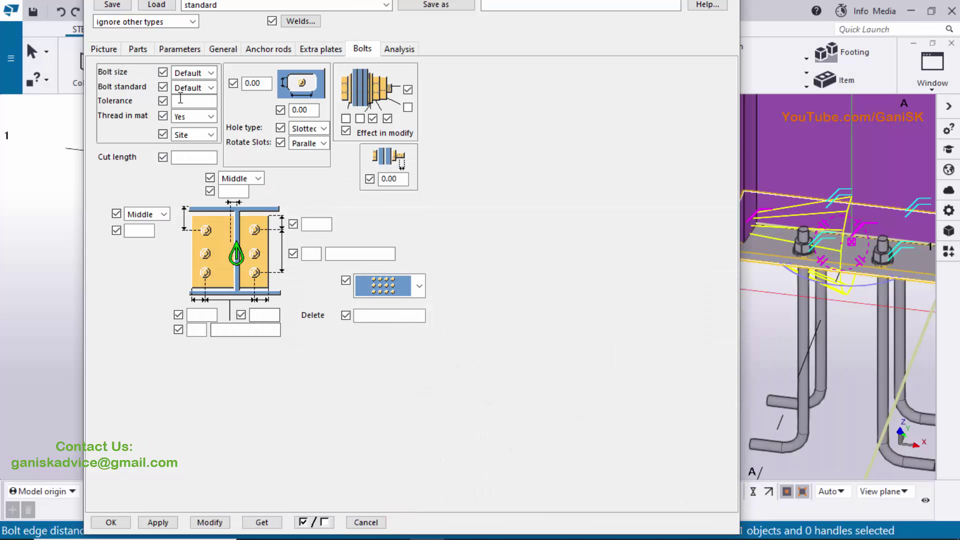
left_click(190, 73)
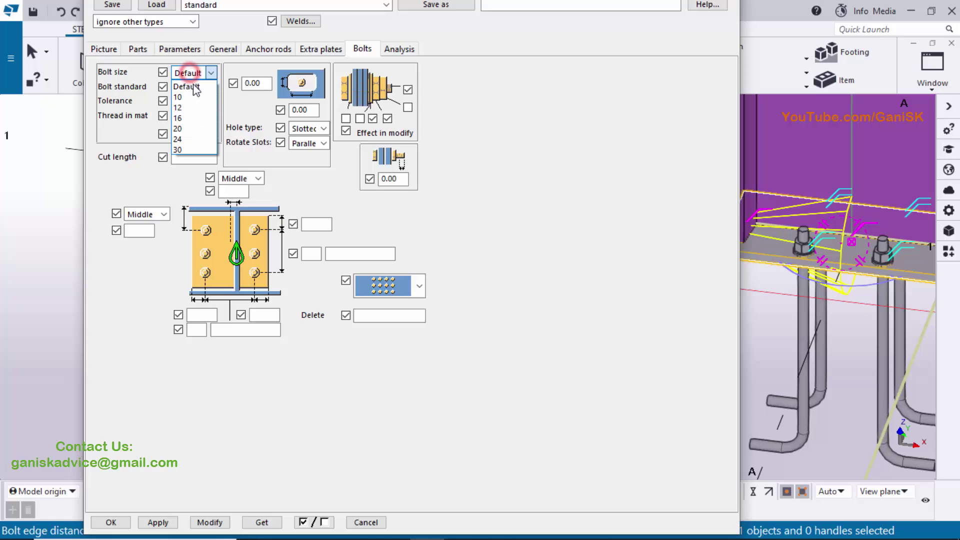
left_click(186, 128)
left_click(195, 87)
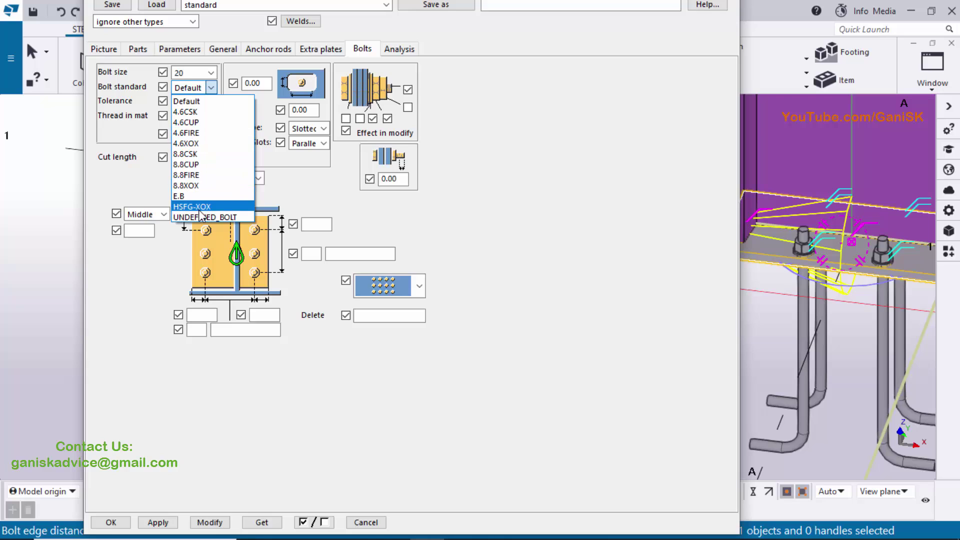
left_click(196, 101)
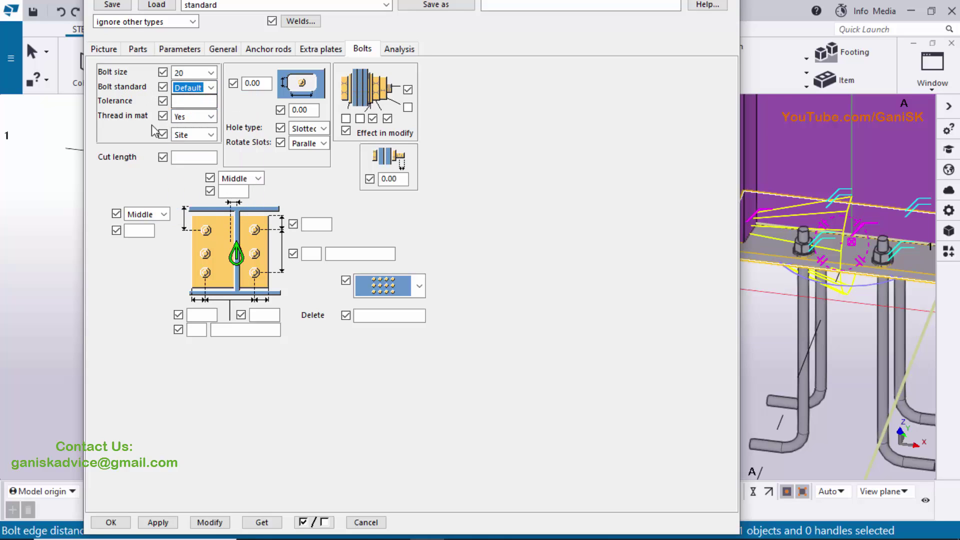
left_click(184, 101)
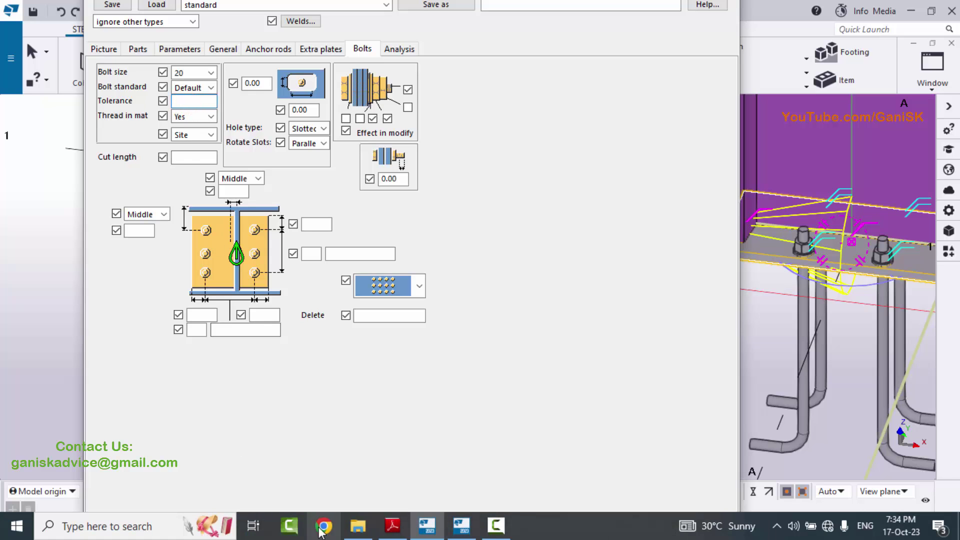
left_click(392, 525)
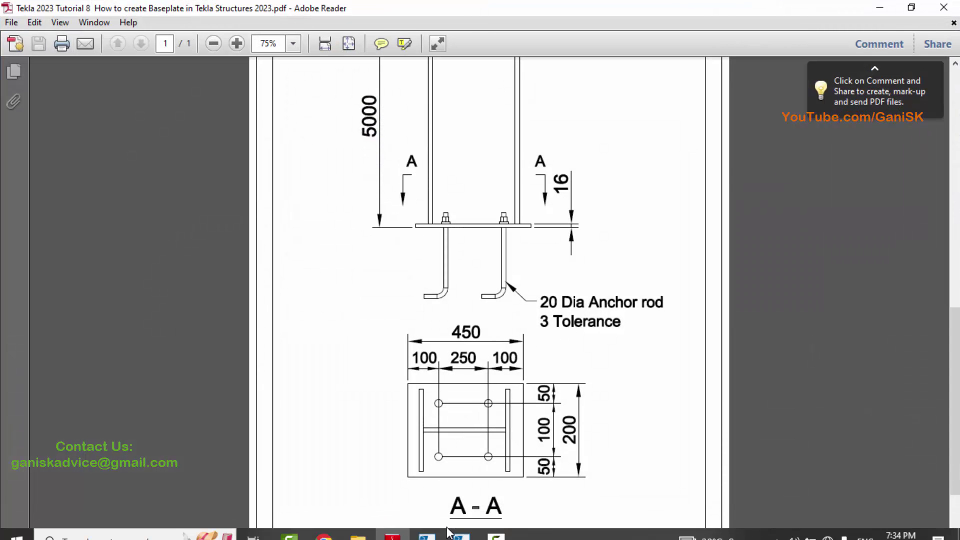
left_click(427, 525)
left_click(182, 102)
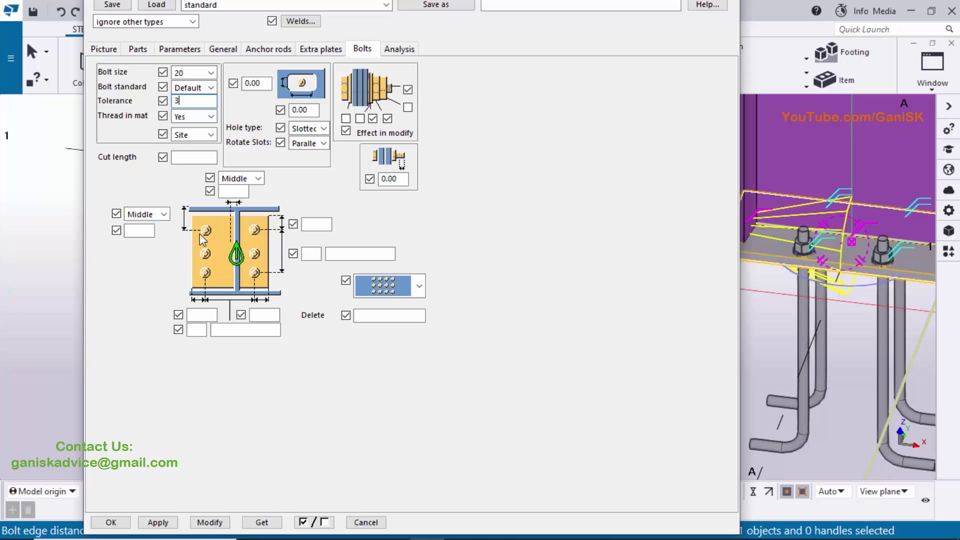
- Apply the 3.00 tolerance to the anchor rods and begin editing the bolt edge distances
left_click(214, 521)
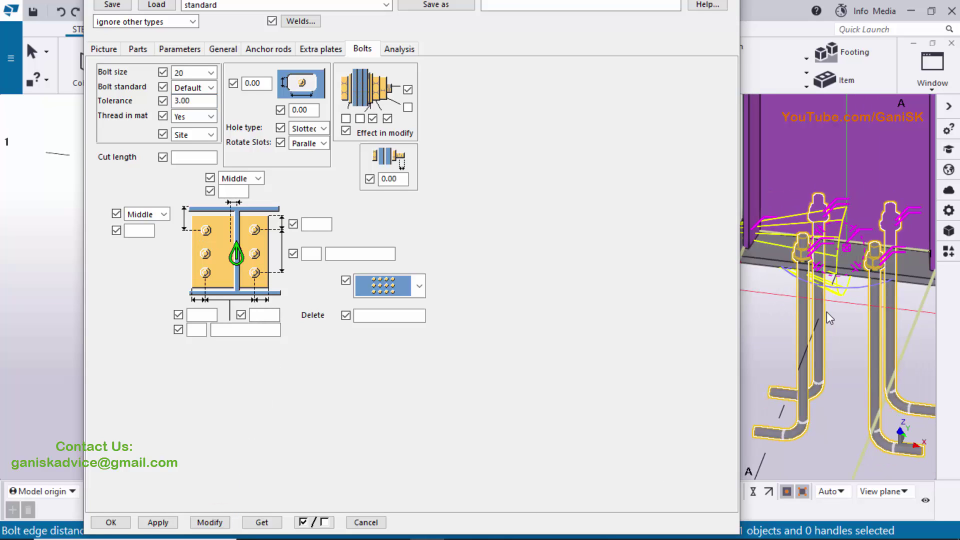
left_click(312, 225)
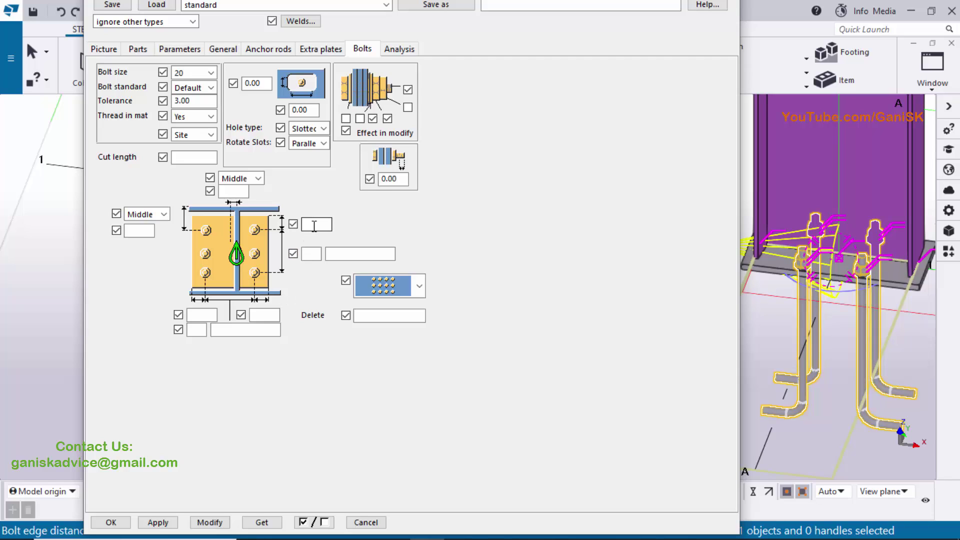
left_click(312, 253)
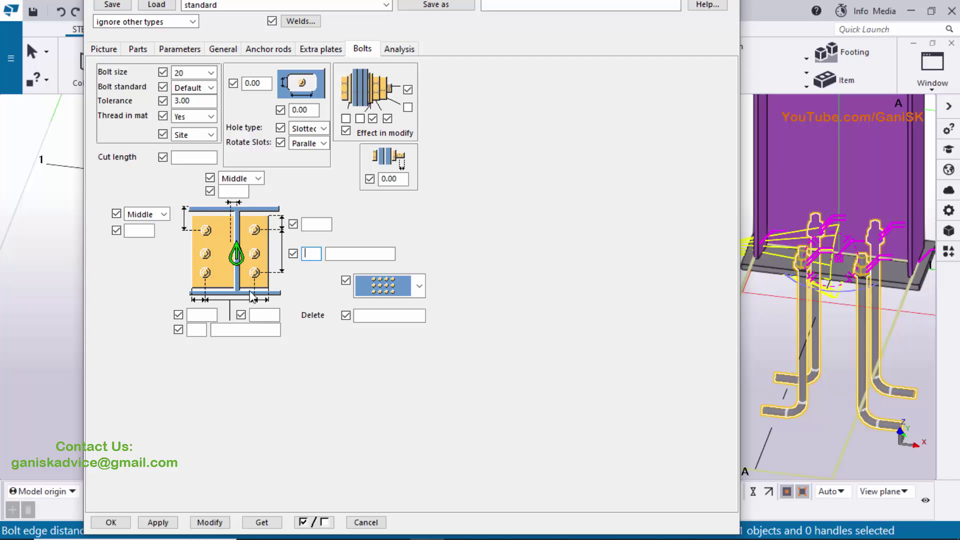
- Switch to View 1 - 3d and zoom in on the bolt group
left_click(932, 68)
left_click(916, 192)
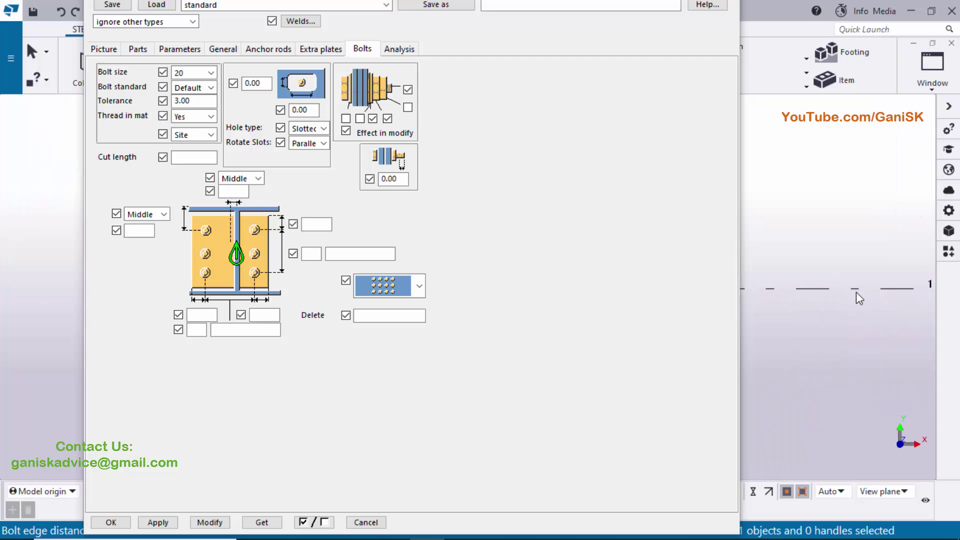
scroll(808, 305, "up", 5)
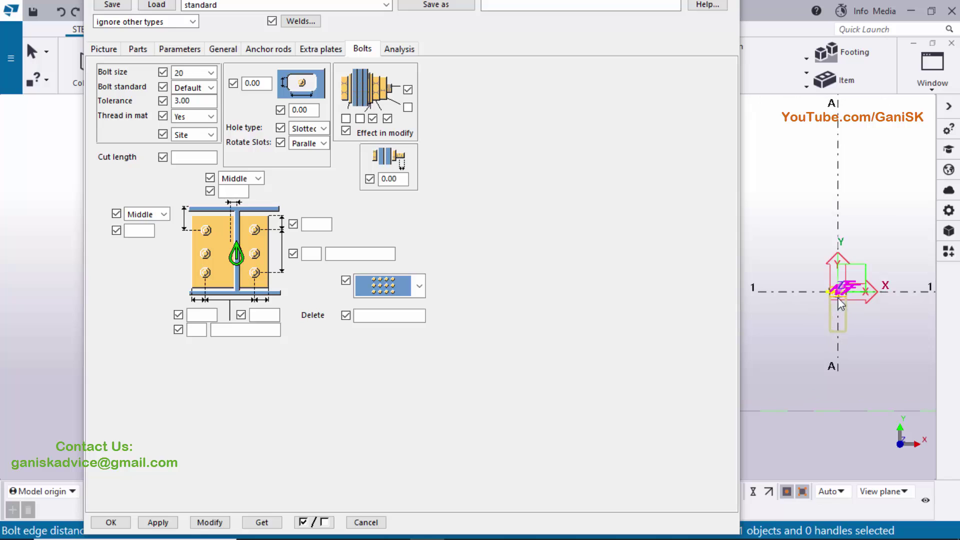
scroll(845, 294, "up", 4)
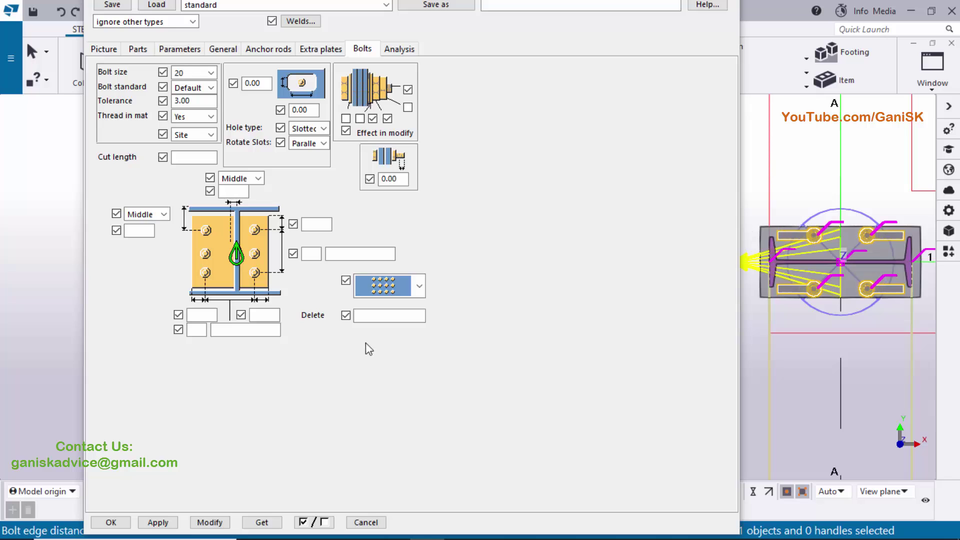
- Set the anchor bolt edge distance to 100, checking it against the PDF drawing
mouse_move(339, 525)
left_click(406, 525)
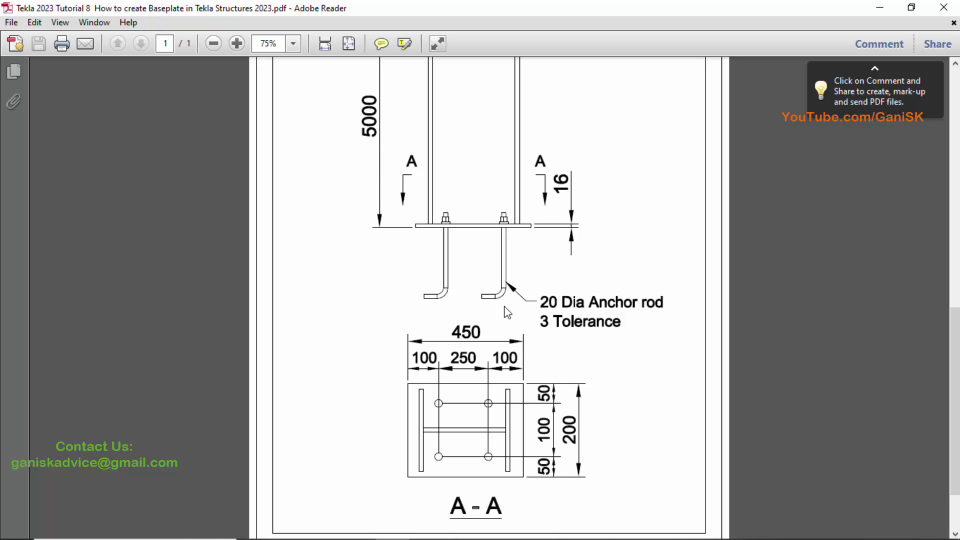
left_click(426, 525)
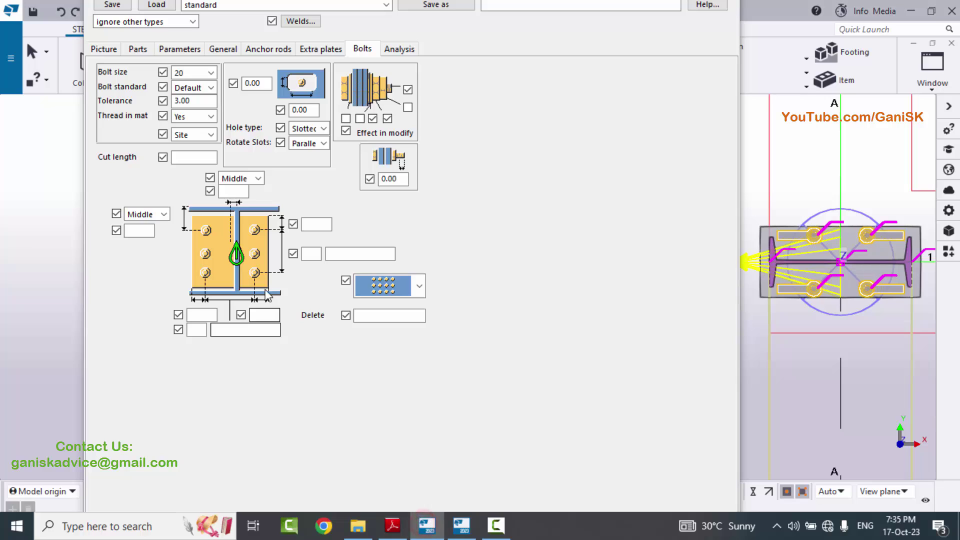
left_click(310, 224)
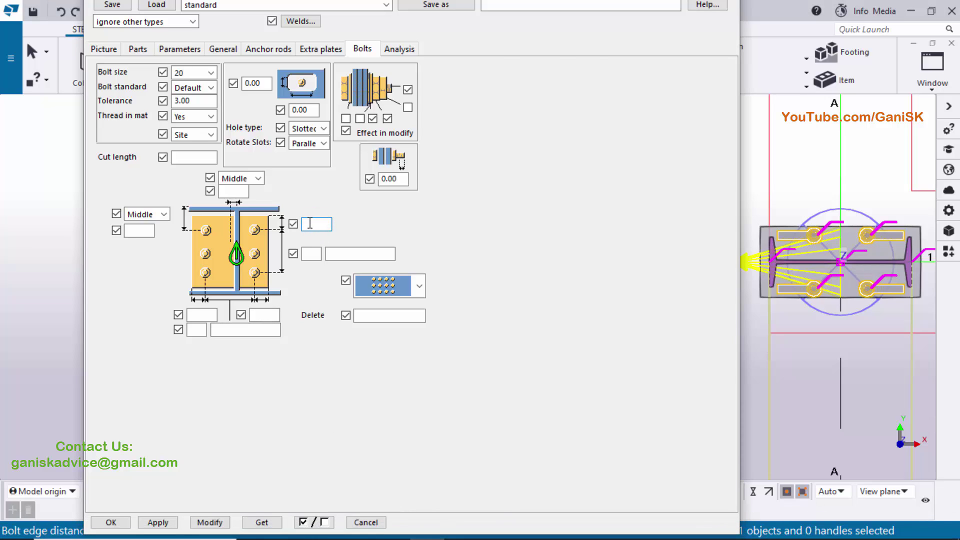
left_click(310, 223)
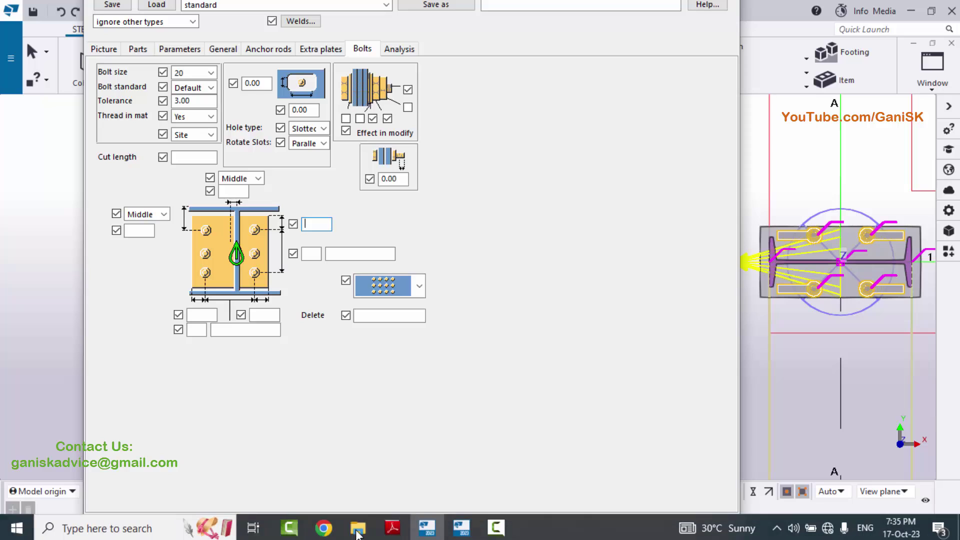
left_click(393, 525)
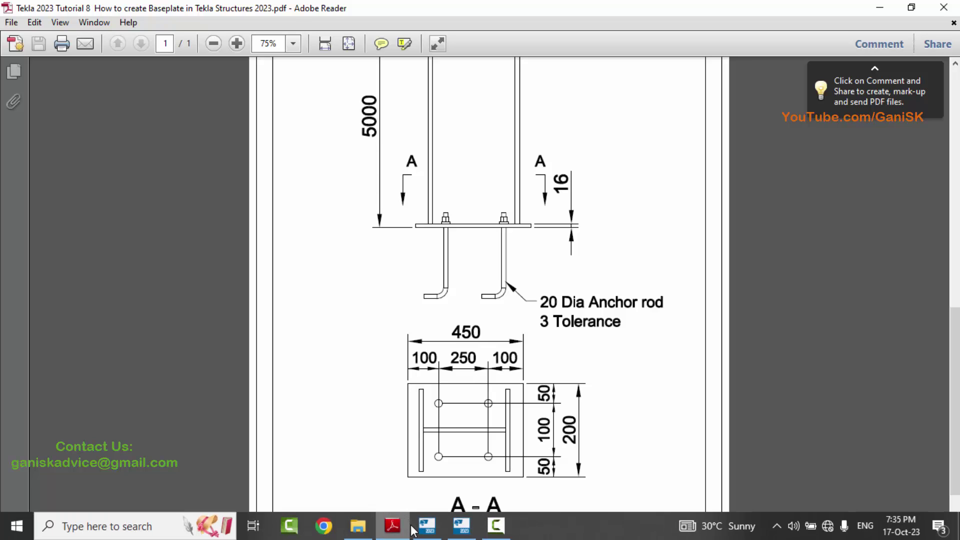
left_click(426, 534)
left_click(322, 227)
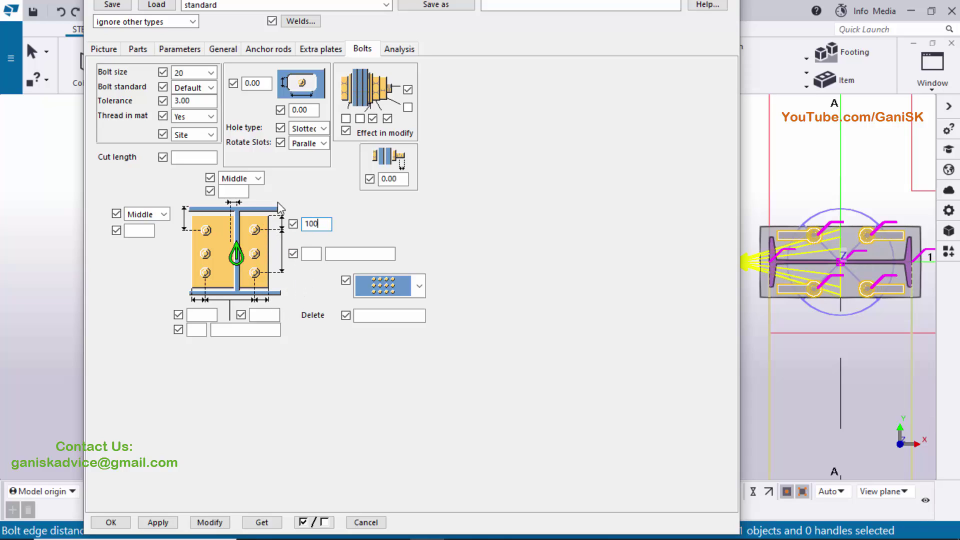
left_click(310, 254)
- Enter 2 bolts at 250 spacing, verifying the spacing on the drawing
left_click(395, 528)
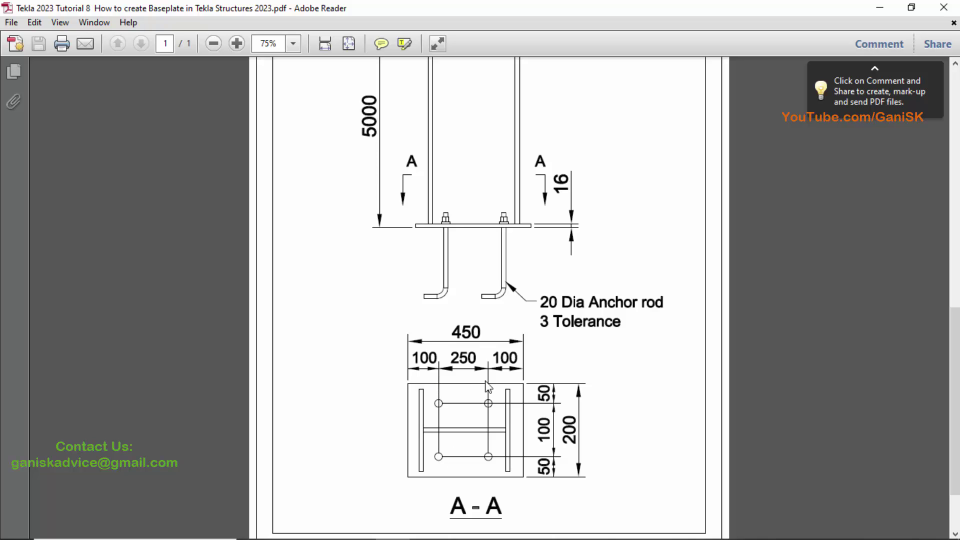
left_click(437, 533)
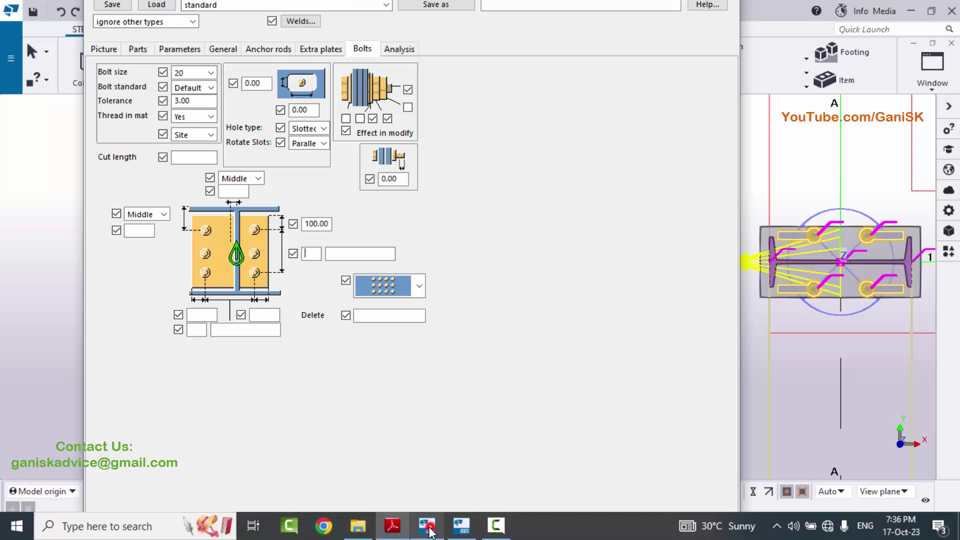
left_click(311, 254)
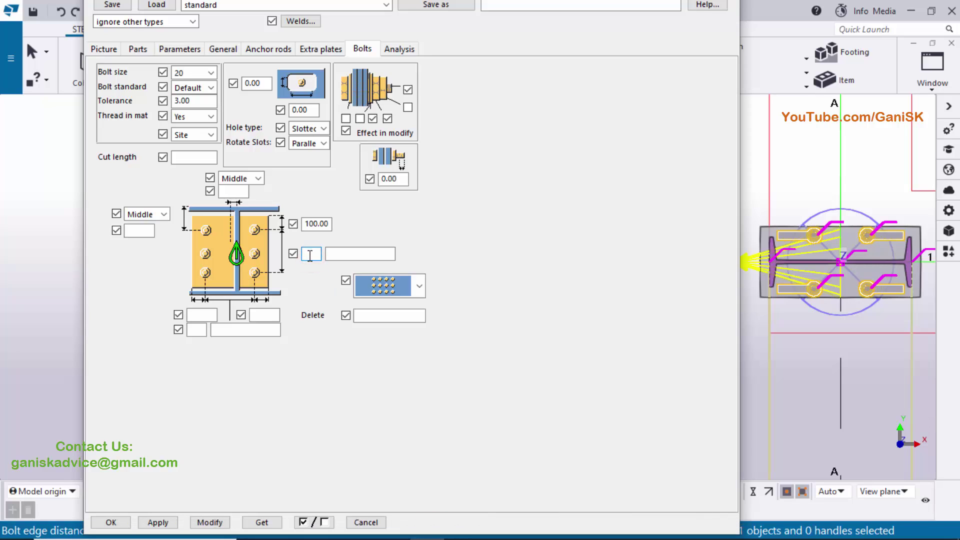
left_click(356, 256)
left_click(402, 529)
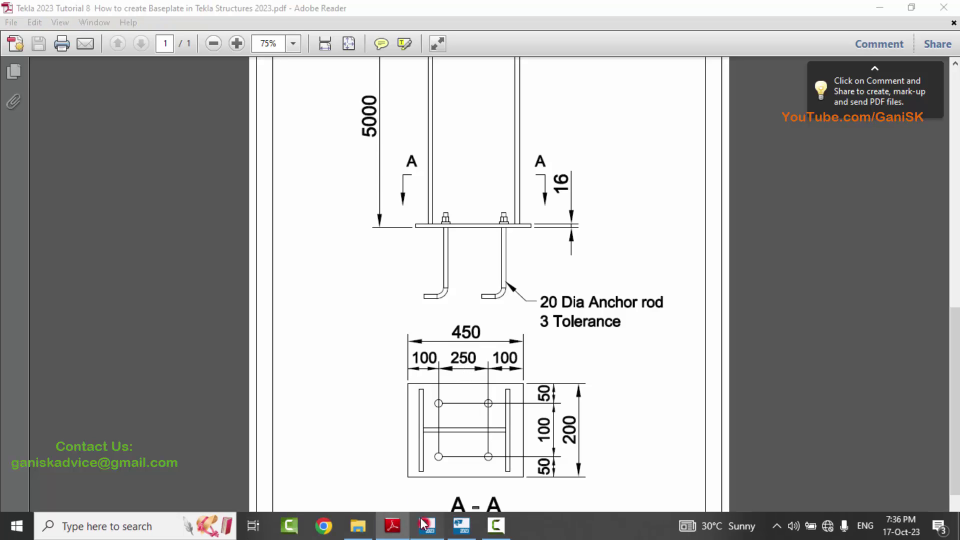
left_click(423, 525)
left_click(343, 251)
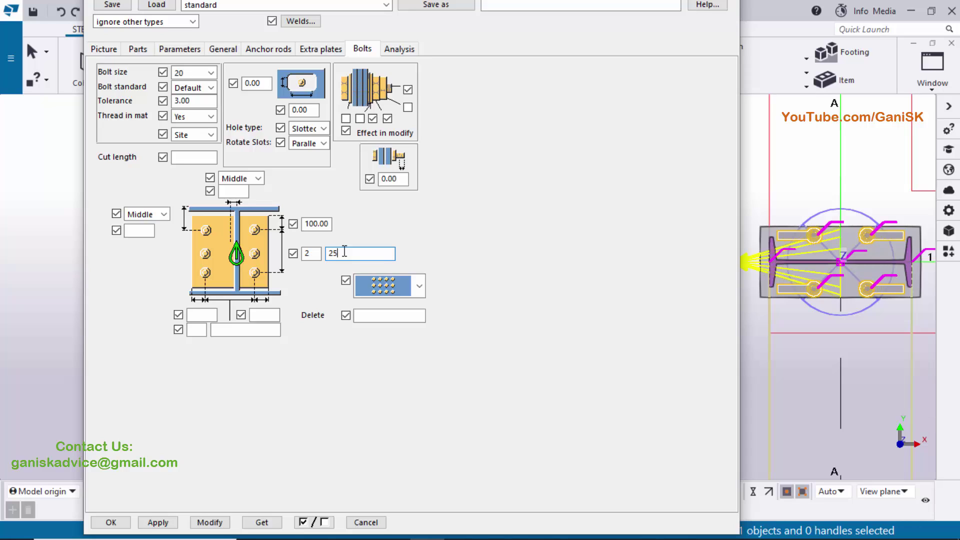
left_click(203, 314)
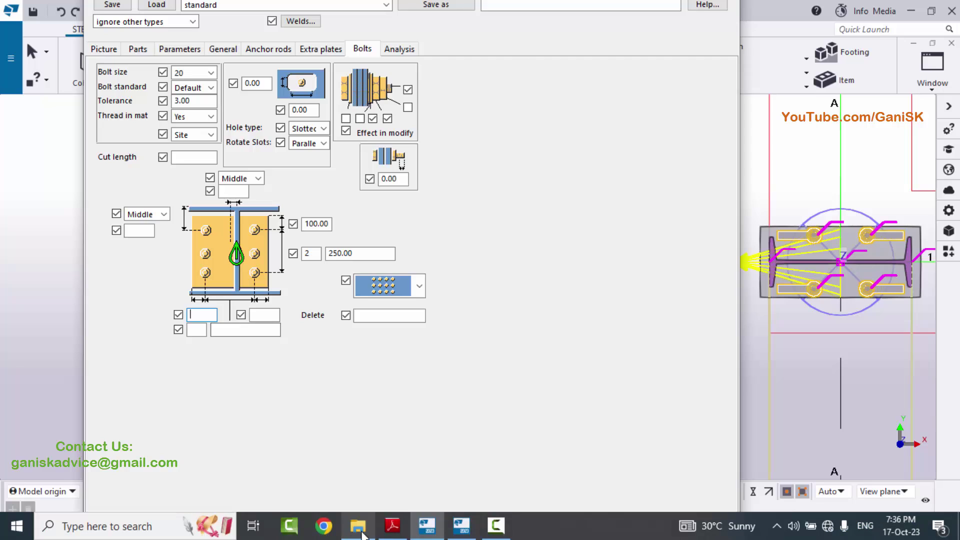
left_click(388, 529)
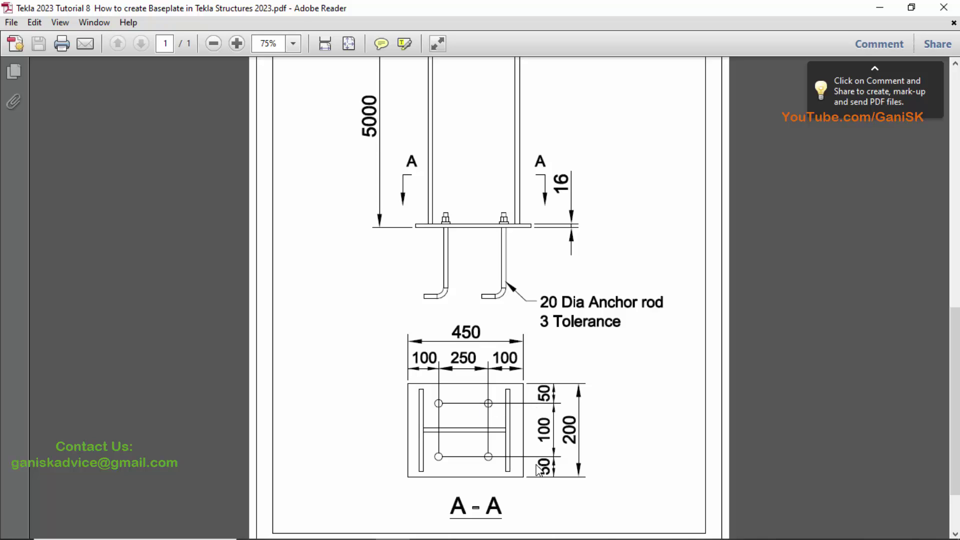
- Enter 50 for both anchor bolt edge distances
left_click(421, 529)
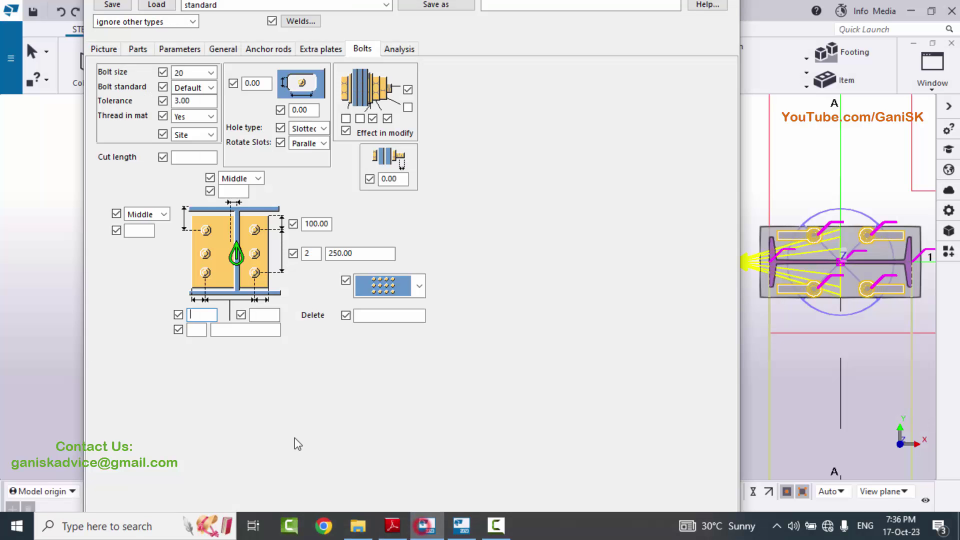
type("50")
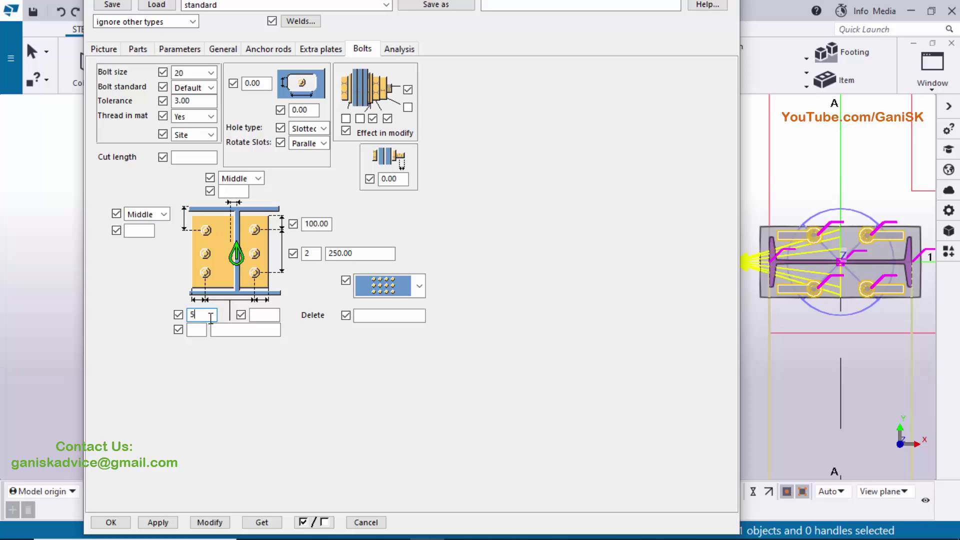
left_click(265, 316)
type("50")
left_click(197, 332)
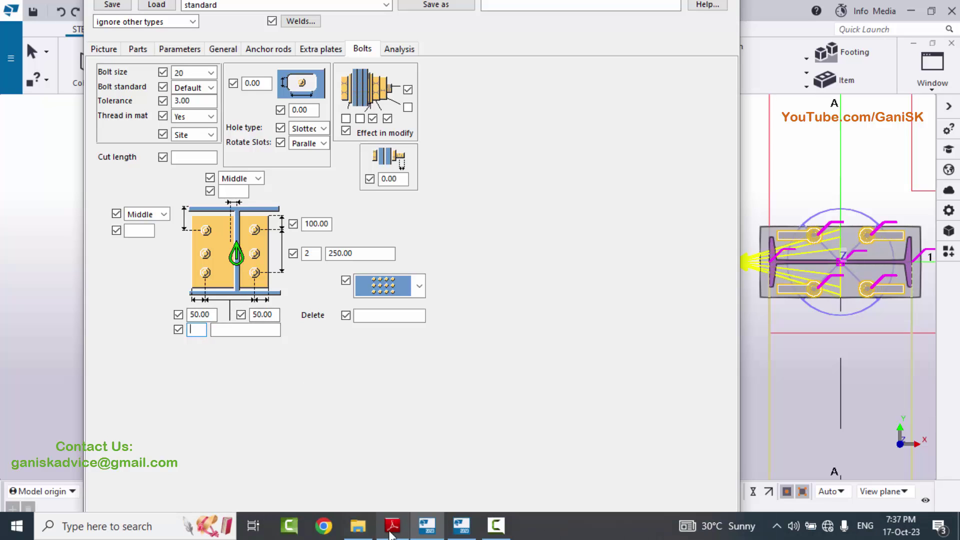
- After rechecking the drawing, set the bolt count to 2 and update the bolt group
left_click(393, 526)
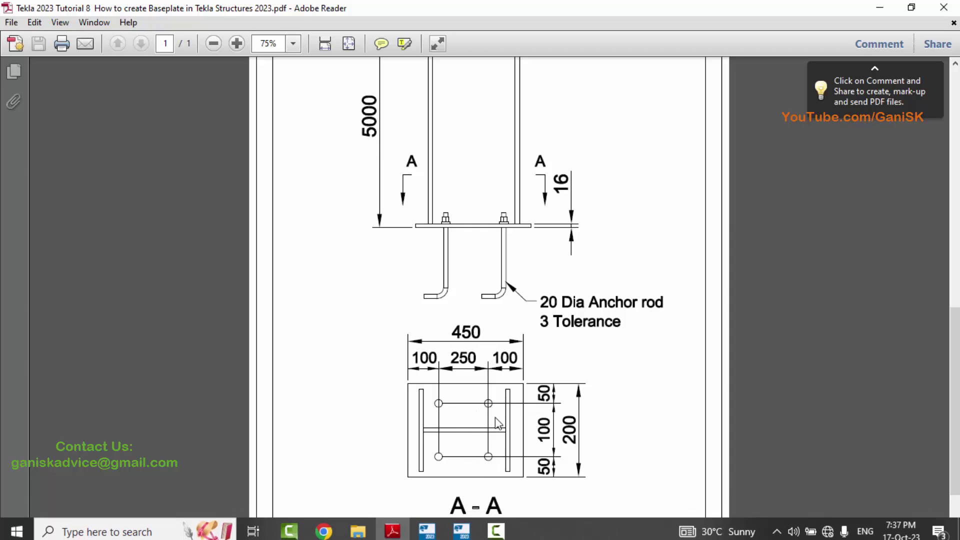
left_click(430, 533)
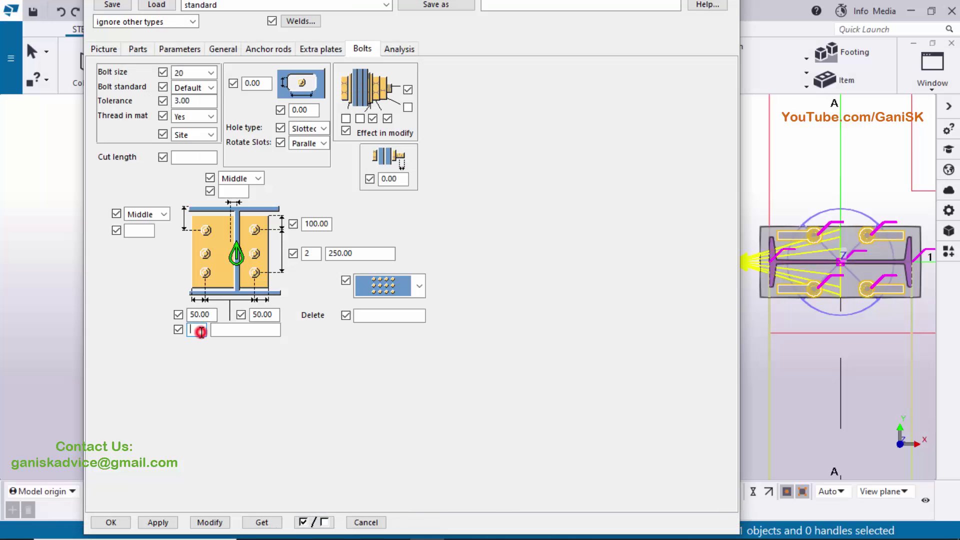
type("2")
left_click(237, 332)
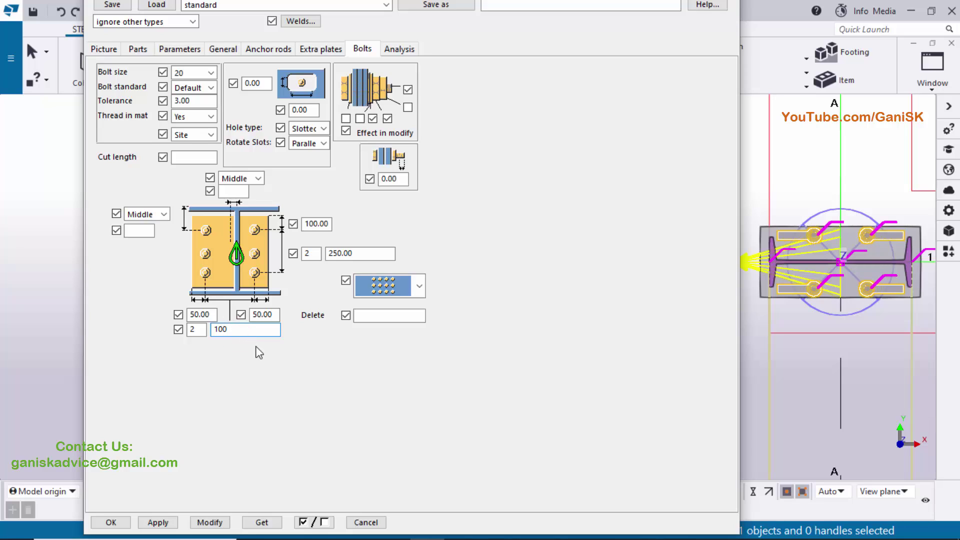
left_click(216, 522)
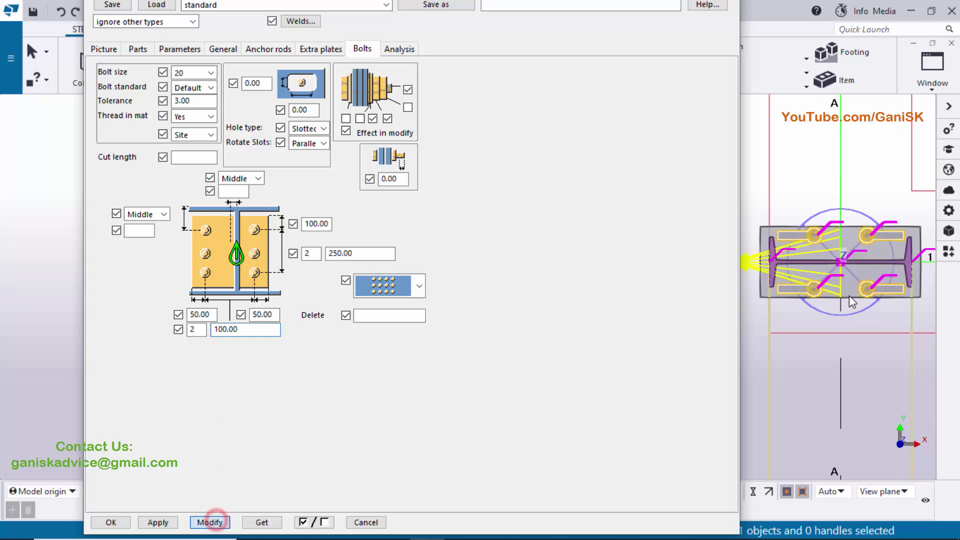
middle_click_drag(815, 317, 841, 301, "ctrl")
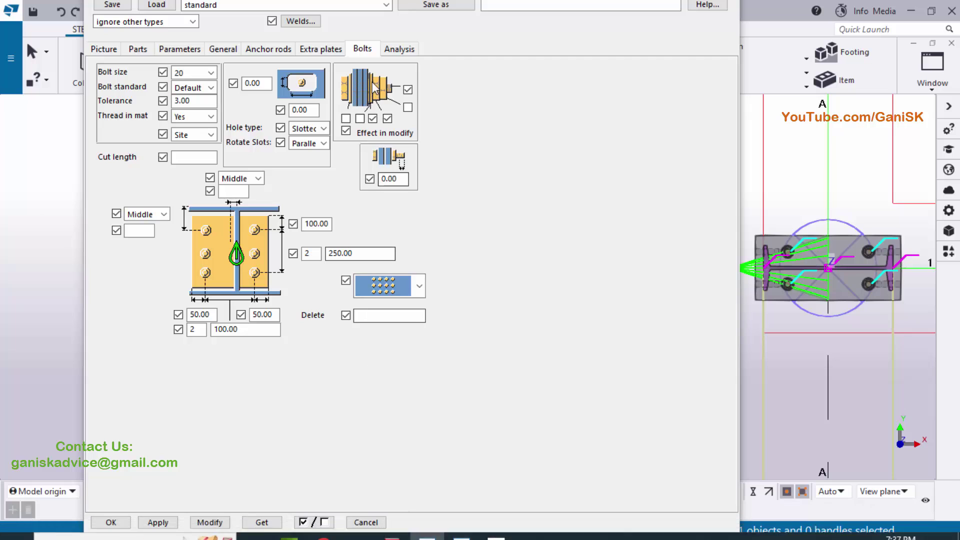
- Review the Analysis tab, then modify the base plate with the bolt settings
left_click(400, 49)
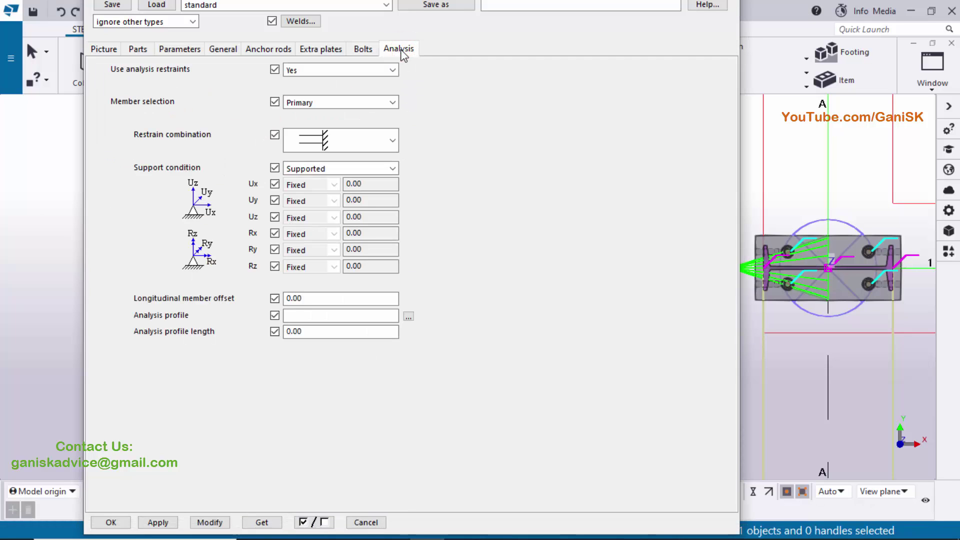
left_click(363, 48)
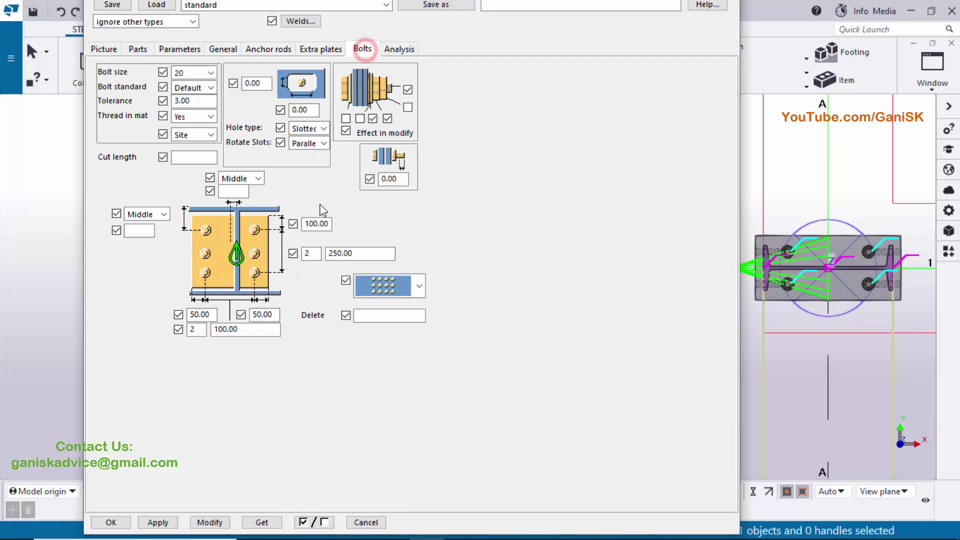
left_click(210, 522)
- Apply and close the connection settings, then redraw and zoom the plan view
left_click(157, 522)
left_click(111, 522)
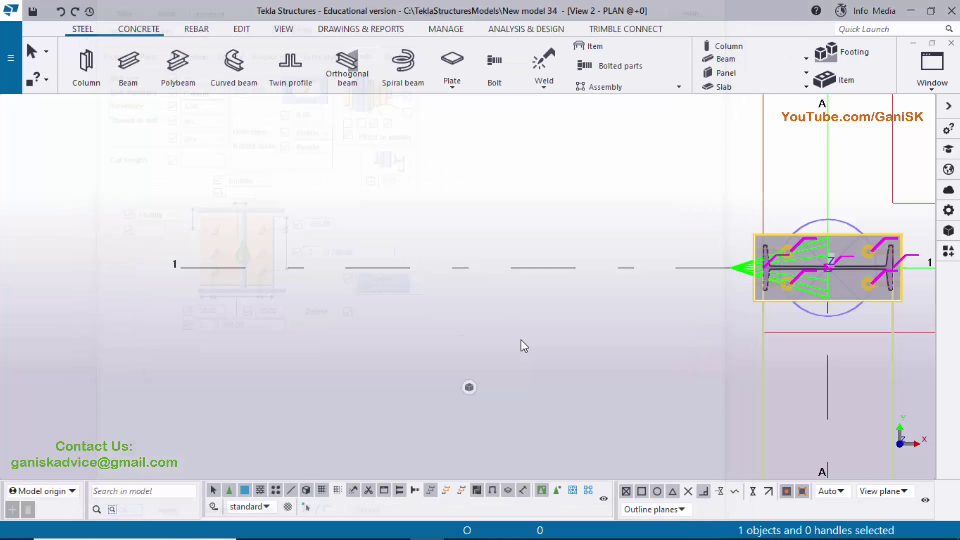
middle_click_drag(574, 356, 360, 368)
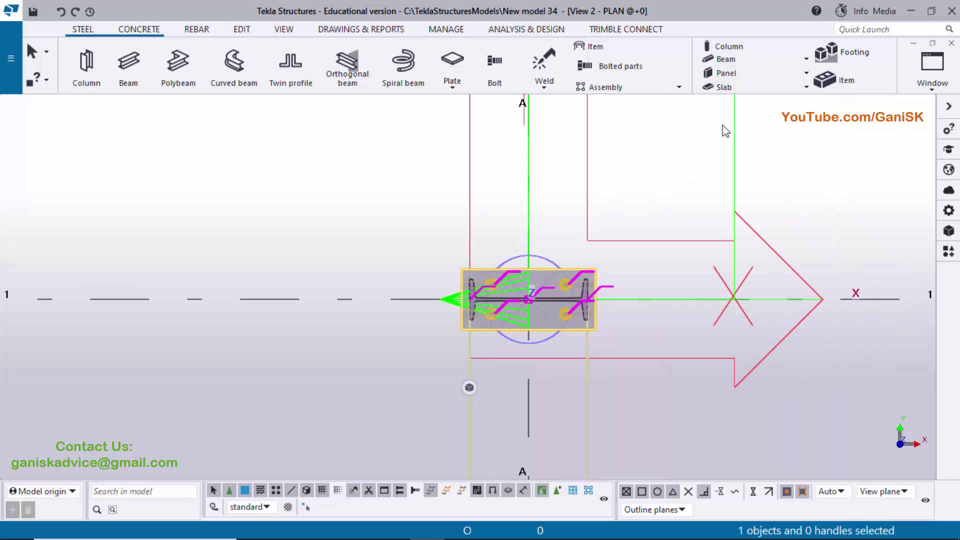
right_click(787, 167)
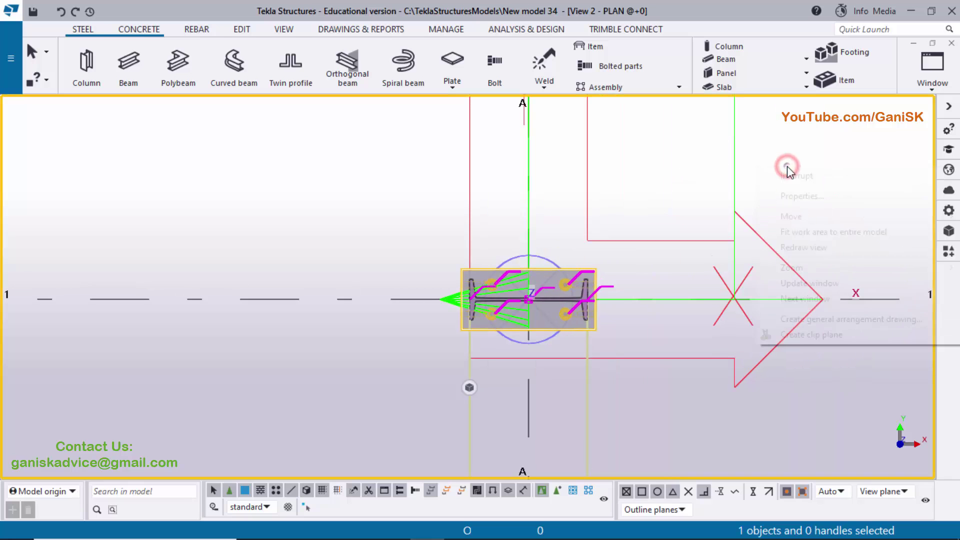
left_click(796, 247)
scroll(575, 312, "up", 3)
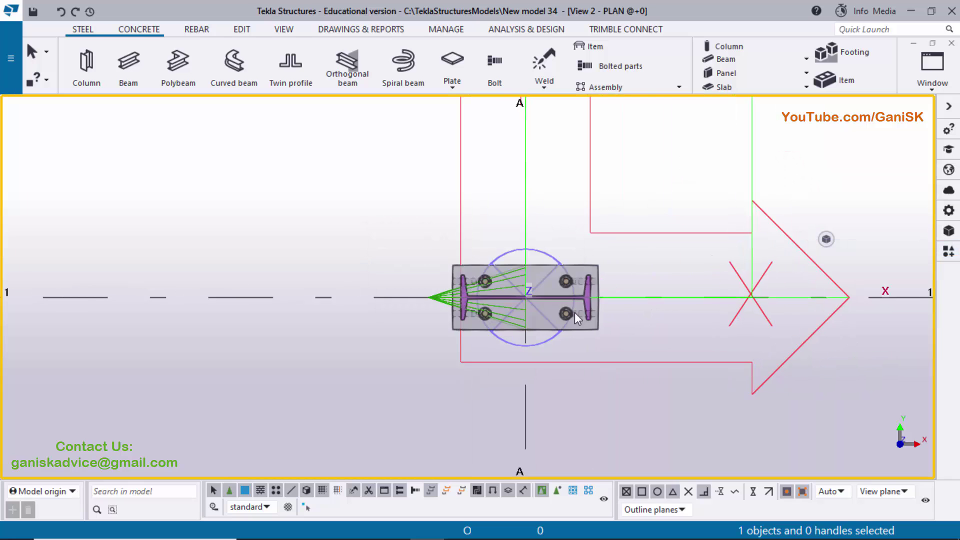
scroll(583, 313, "up", 2)
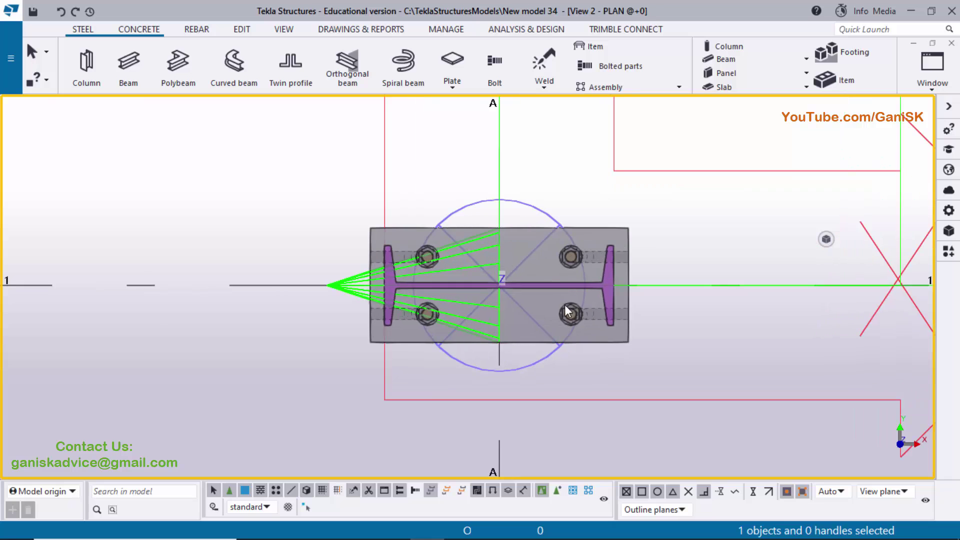
- Switch to View 1 - 3d and rotate to inspect the base plate and hooked anchor rods
left_click(931, 80)
left_click(881, 189)
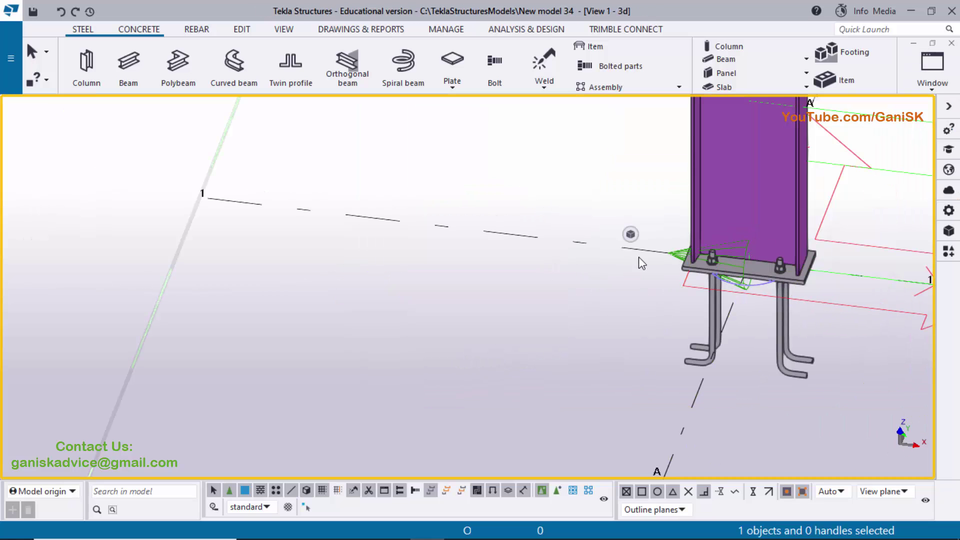
middle_click_drag(659, 308, 456, 395, "ctrl")
scroll(492, 355, "up", 3)
scroll(456, 395, "down", 5)
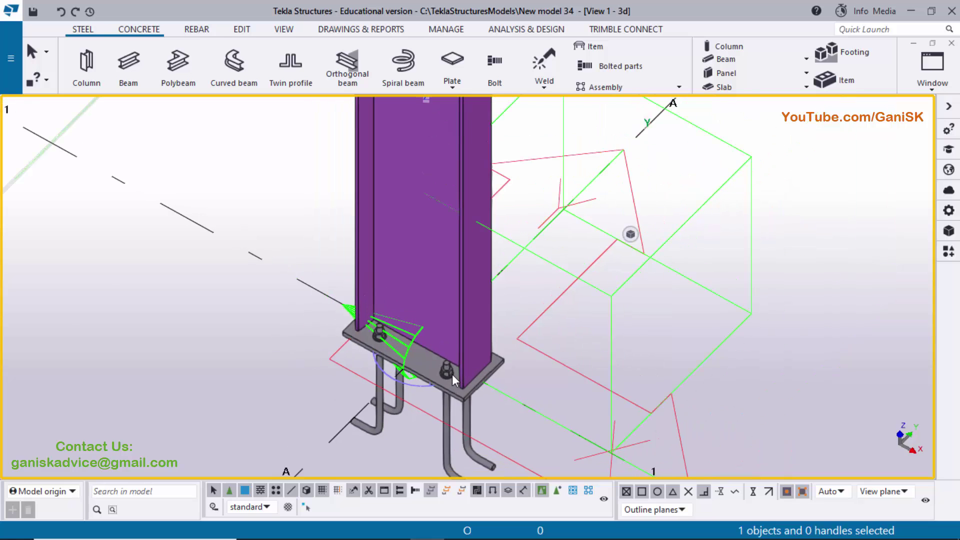
- Compare against the full-page PDF drawing, then bring up Tekla's named views list
left_click(392, 528)
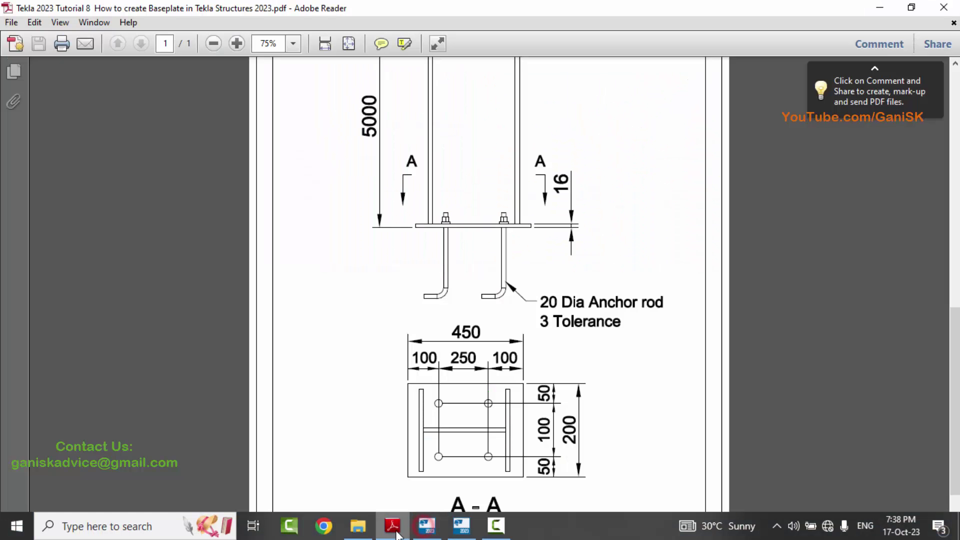
left_click(345, 49)
left_click(423, 528)
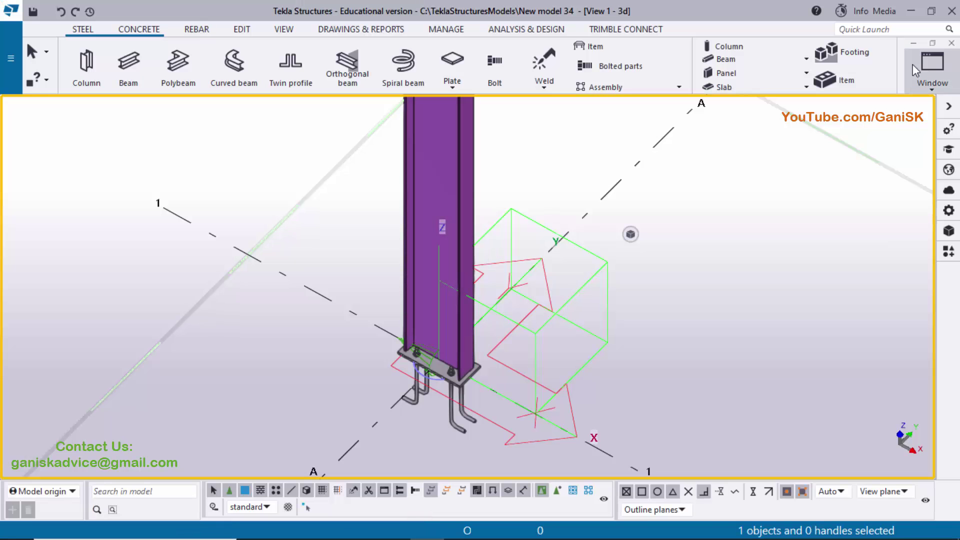
left_click(925, 78)
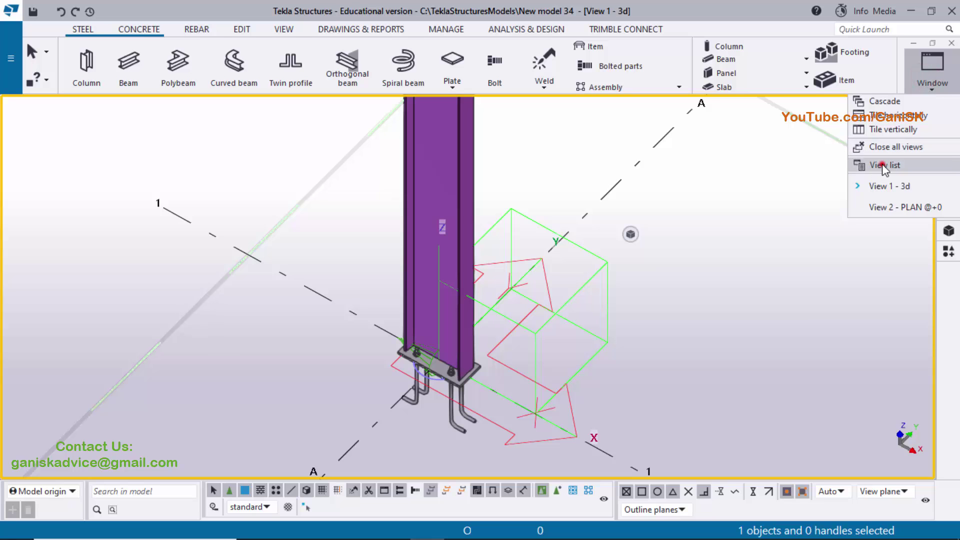
left_click(883, 167)
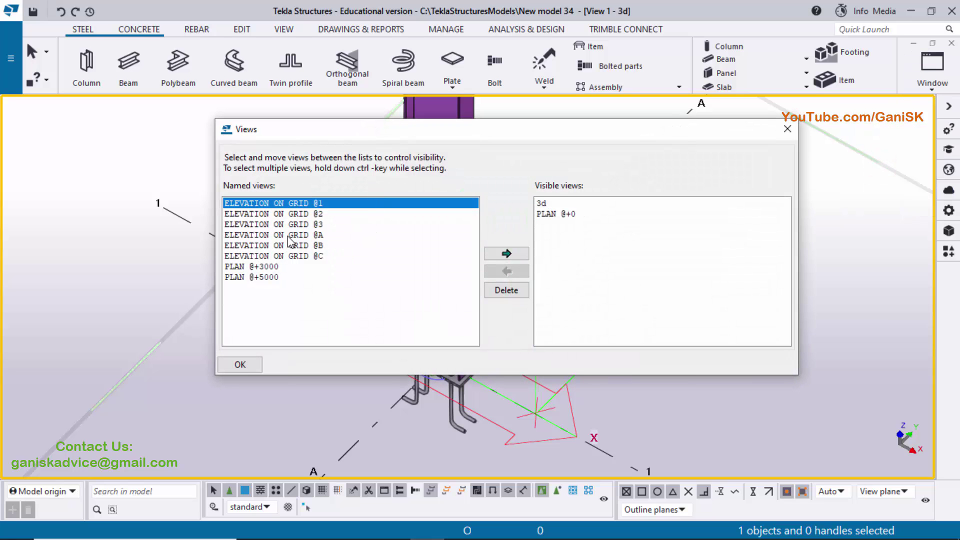
- Make ELEVATION ON GRID @1 visible, frame the A-1 column, and bring up the baseplate PDF
left_click_drag(514, 129, 696, 114)
scroll(209, 397, "down", 2)
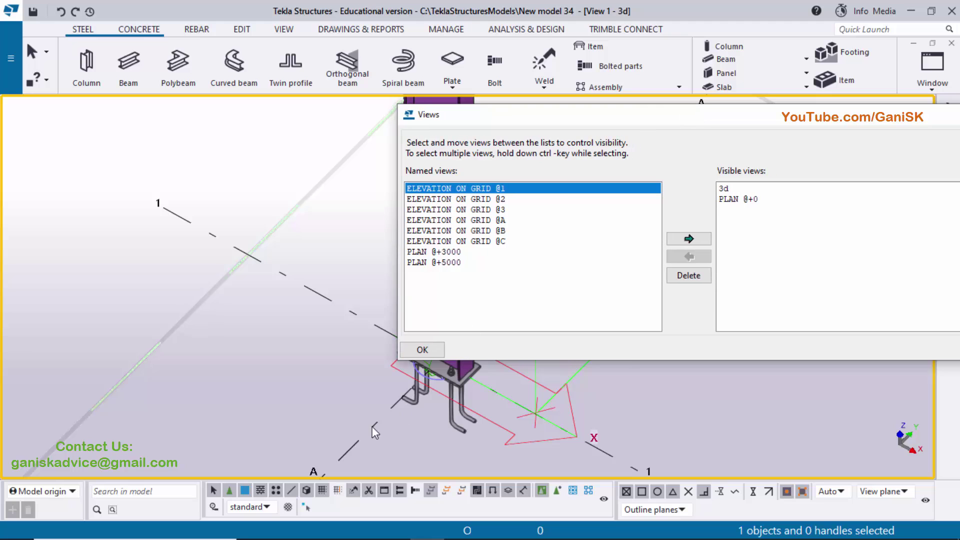
scroll(202, 389, "down", 4)
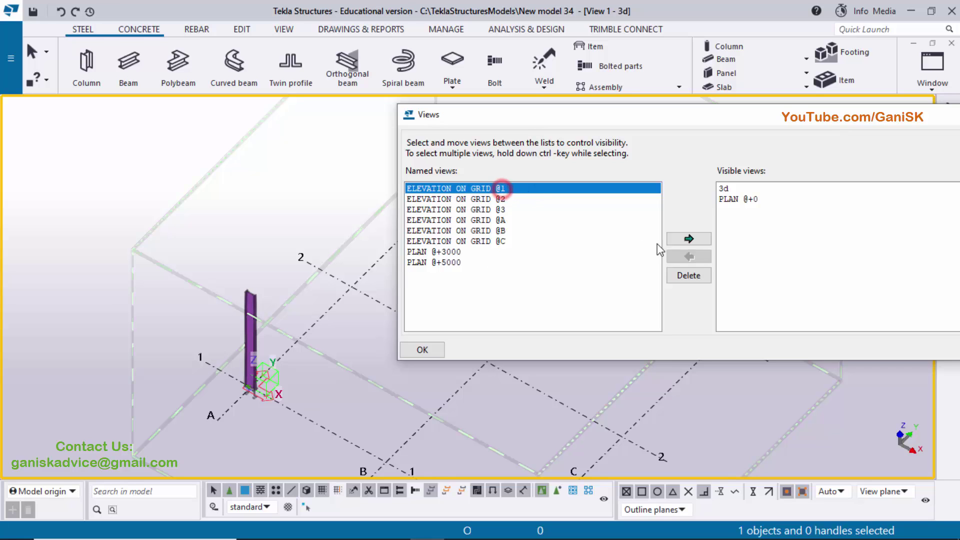
left_click(689, 239)
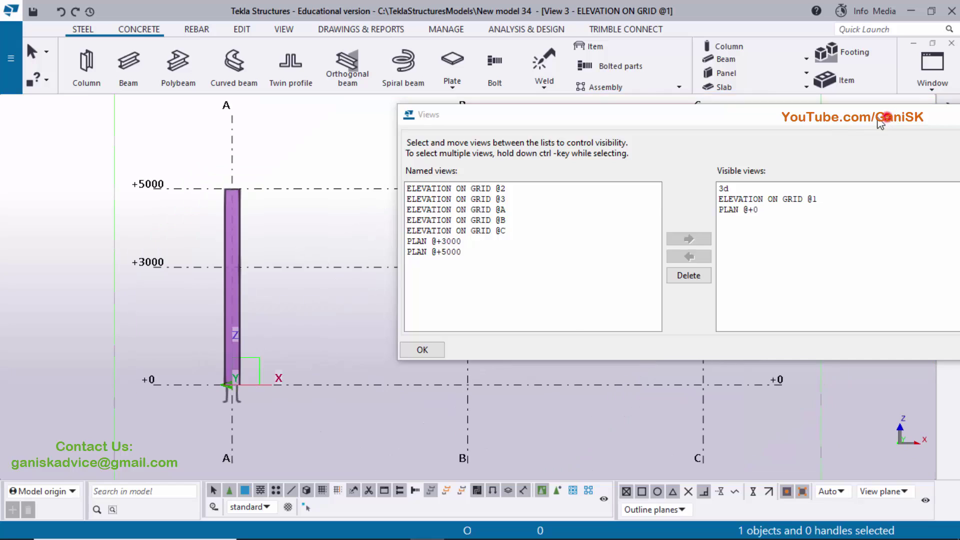
left_click_drag(886, 118, 876, 130)
left_click(829, 115)
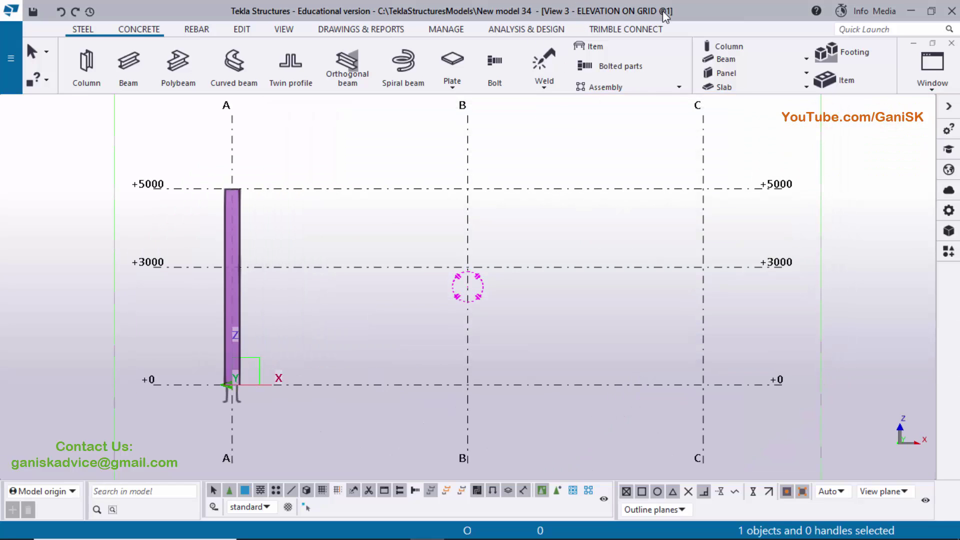
scroll(320, 356, "up", 5)
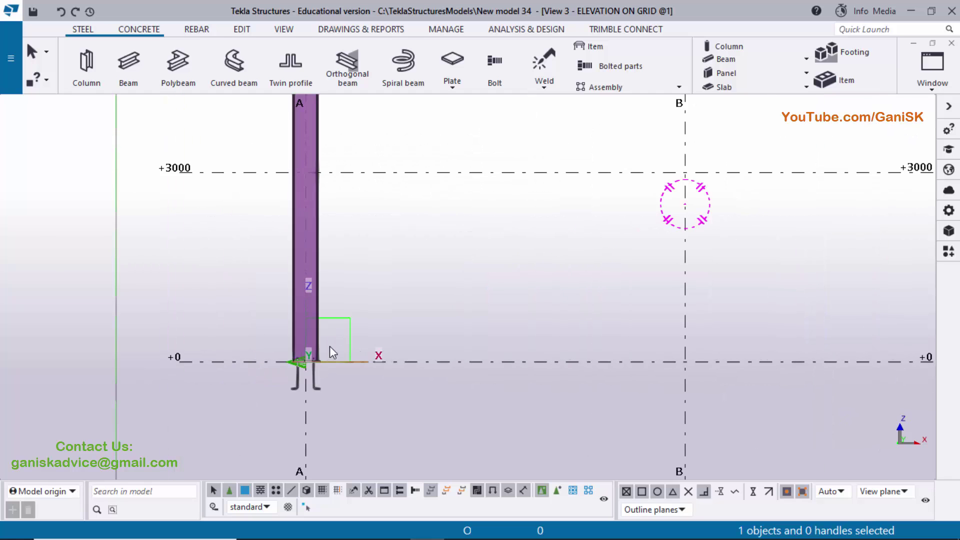
middle_click_drag(341, 348, 405, 402)
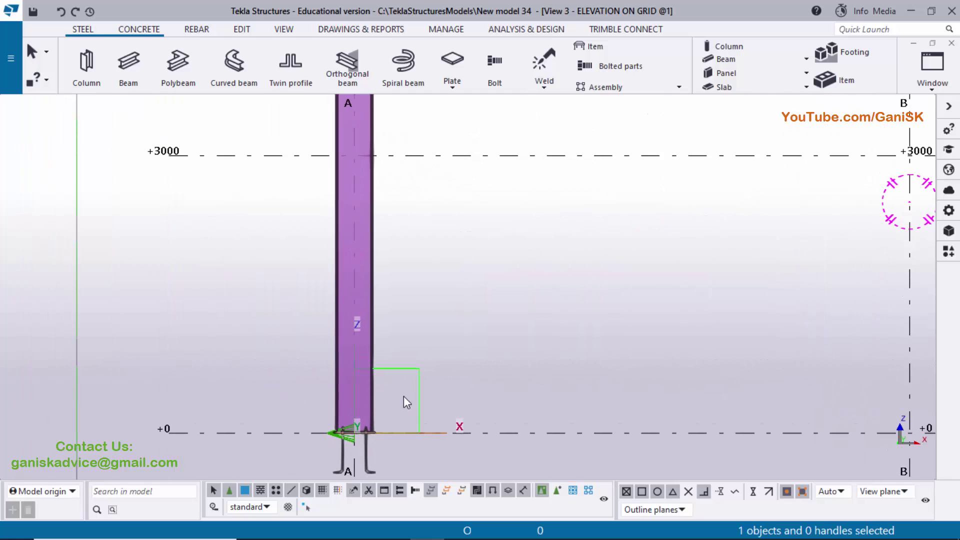
left_click(393, 524)
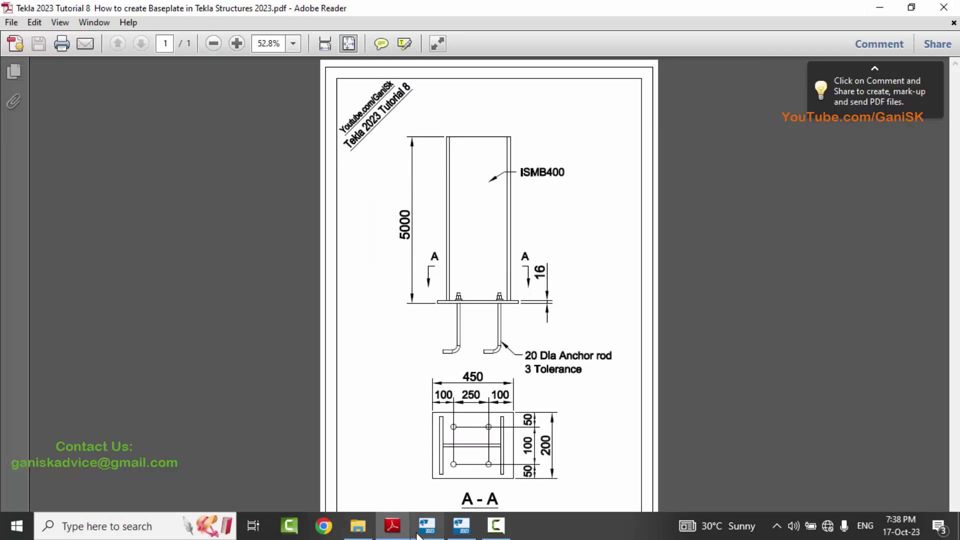
- Measure the vertical distance from the A-1 column top to its base
left_click(418, 529)
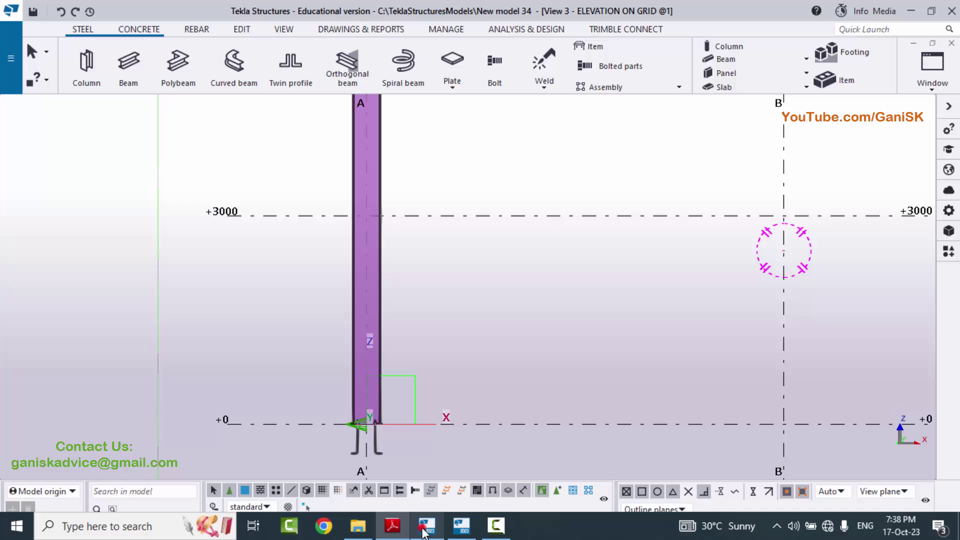
left_click(241, 29)
left_click(658, 94)
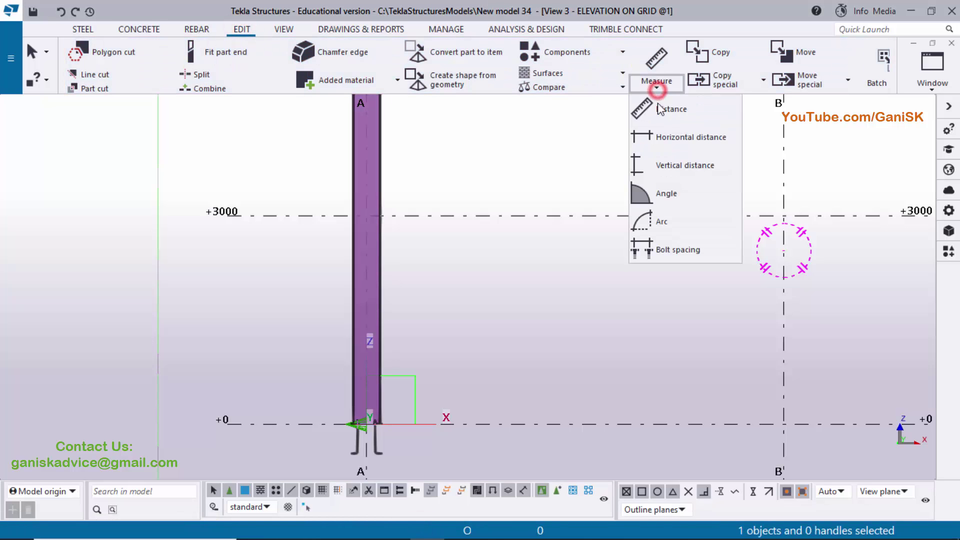
left_click(650, 165)
scroll(594, 234, "down", 2)
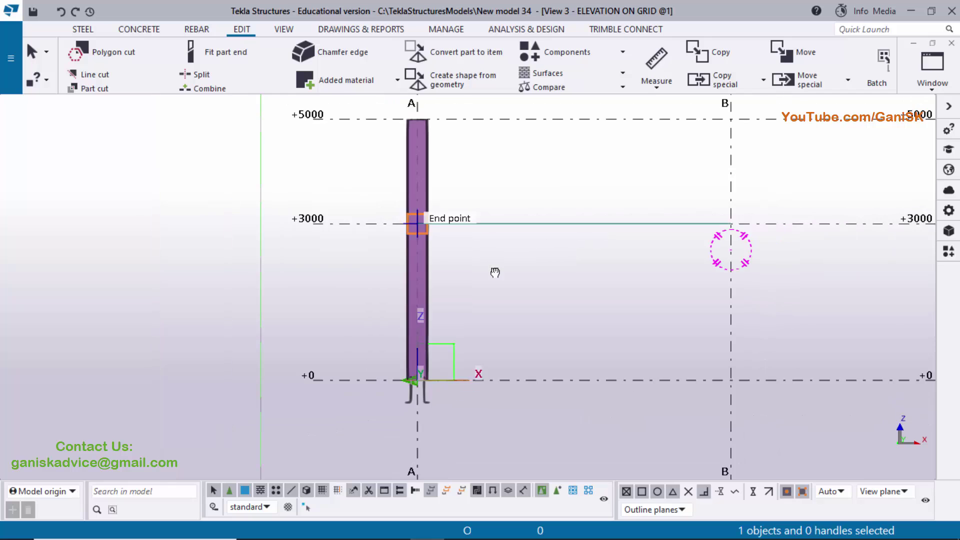
left_click(431, 171)
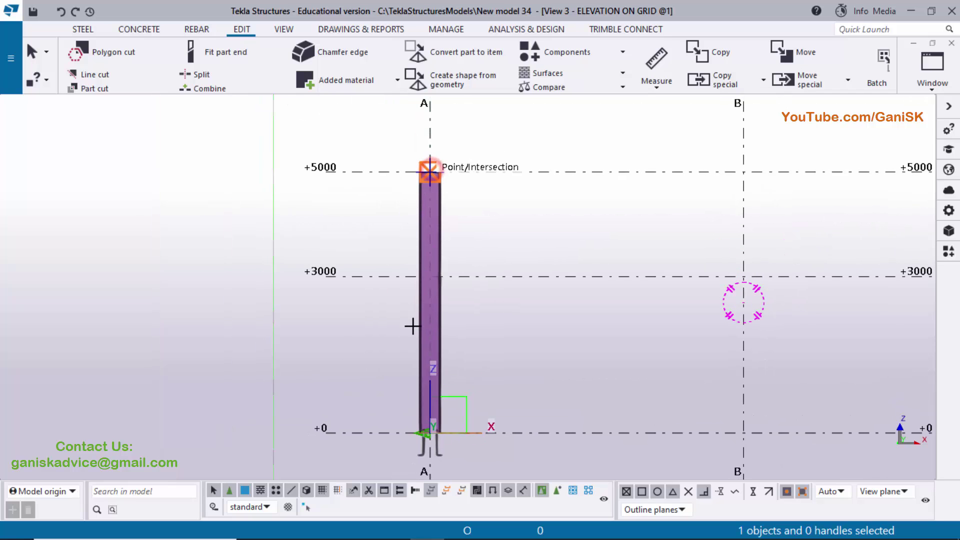
mouse_move(412, 325)
middle_mouse_down()
mouse_move(411, 289)
mouse_move(426, 318)
middle_mouse_up()
scroll(427, 318, "up", 8)
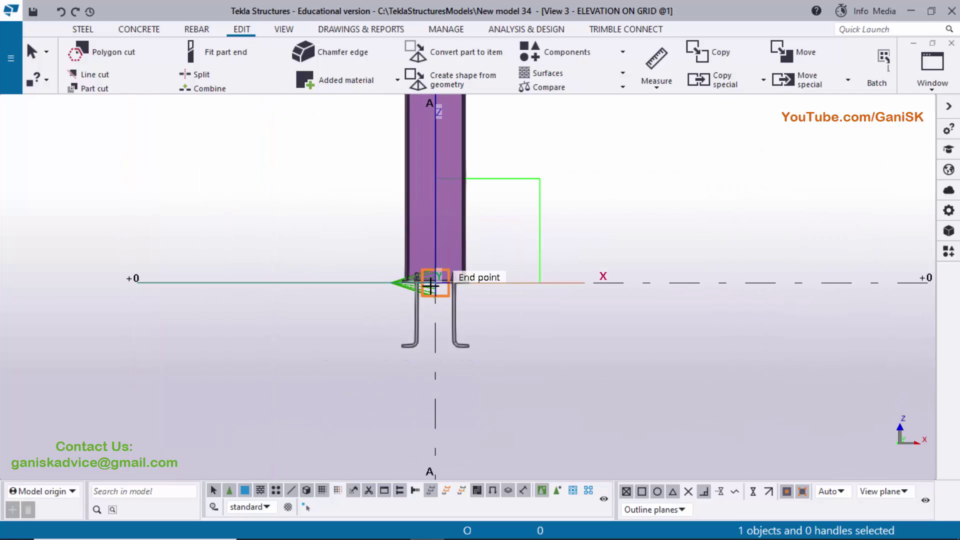
scroll(436, 285, "up", 3)
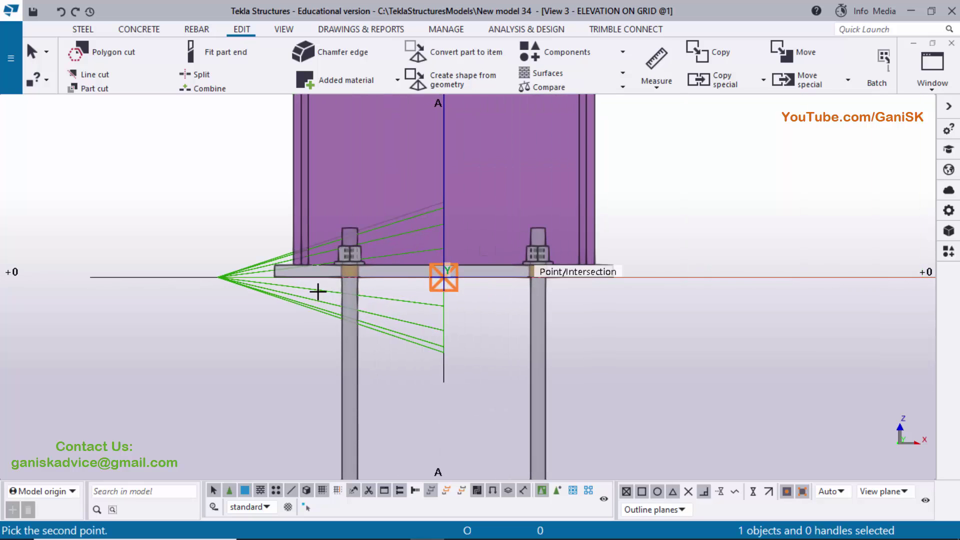
scroll(318, 291, "down", 6)
scroll(313, 276, "up", 2)
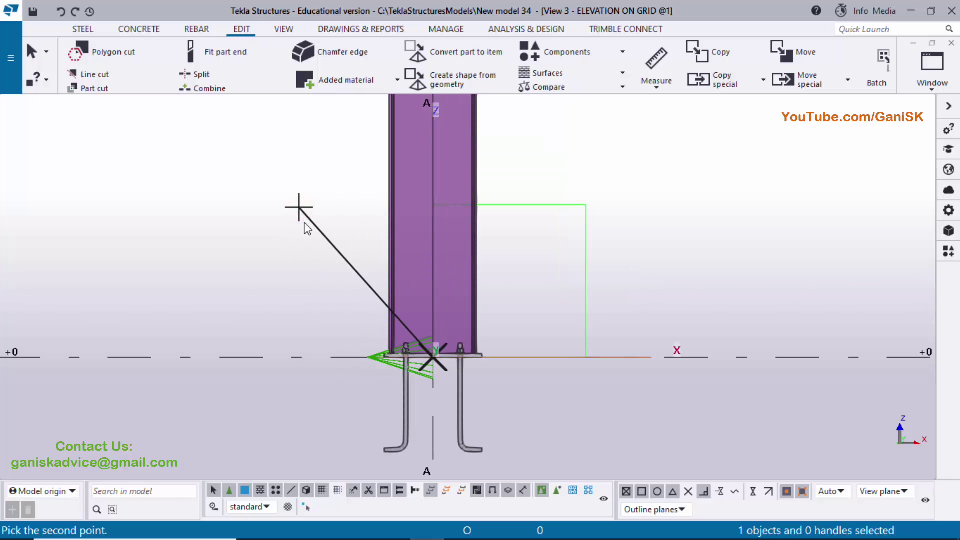
left_click(299, 207)
right_click(575, 163)
left_click(590, 164)
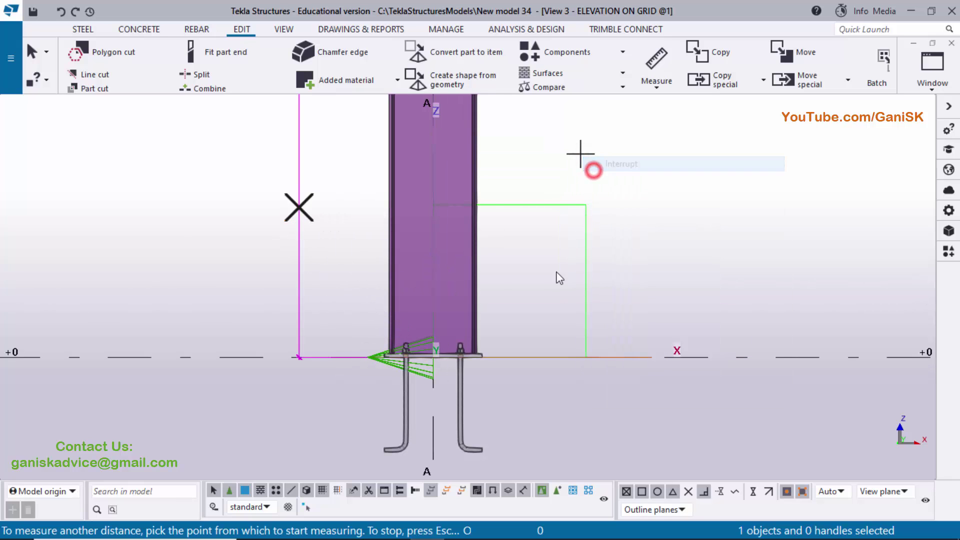
- Frame the 5000.00 measurement, compare it with the PDF drawing, and return to Tekla
scroll(557, 275, "down", 2)
scroll(550, 233, "down", 3)
middle_click_drag(481, 156, 481, 206)
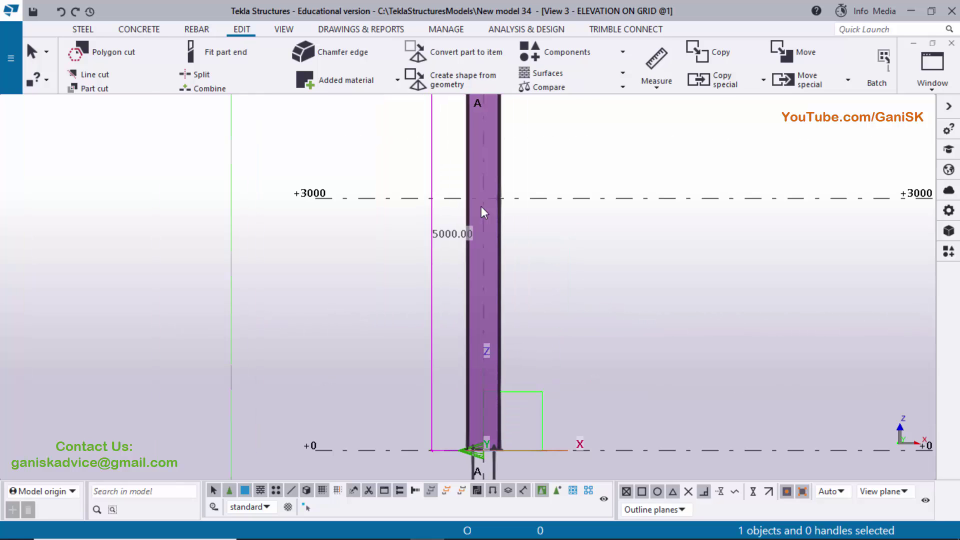
scroll(464, 262, "down", 2)
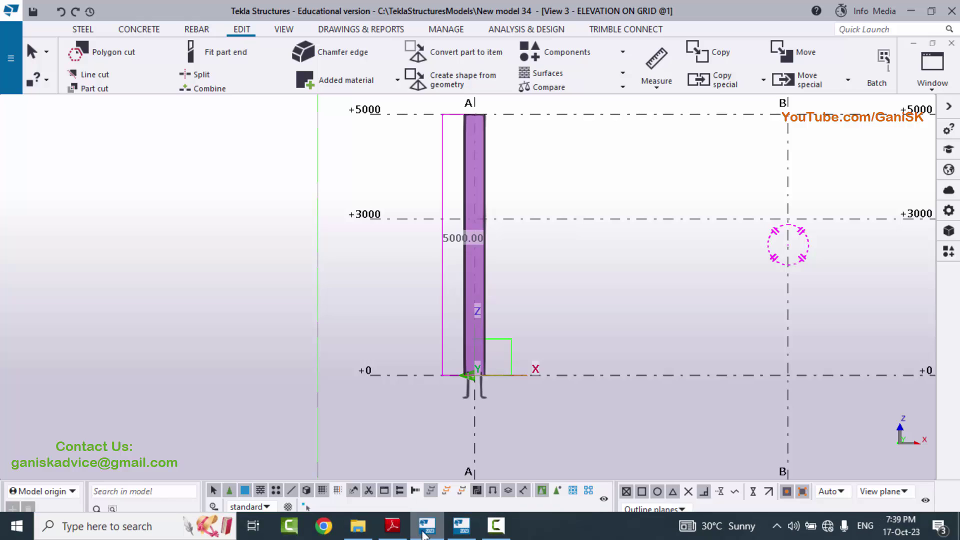
left_click(392, 526)
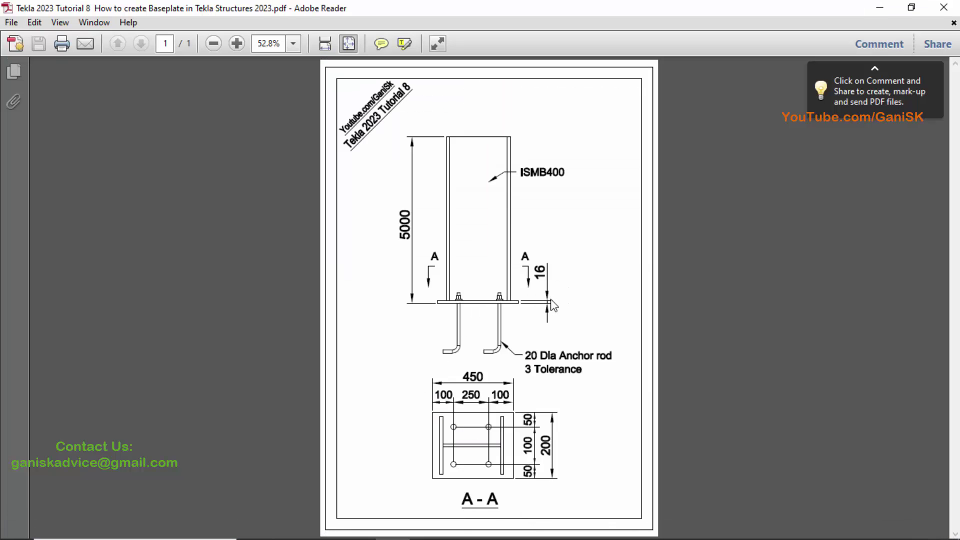
scroll(544, 309, "up", 5, "ctrl")
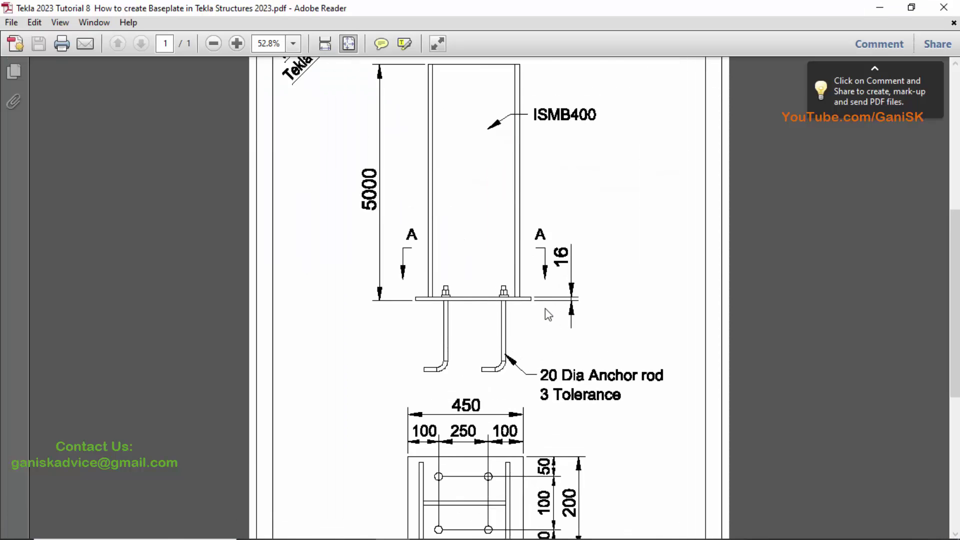
scroll(625, 263, "down", 5, "ctrl")
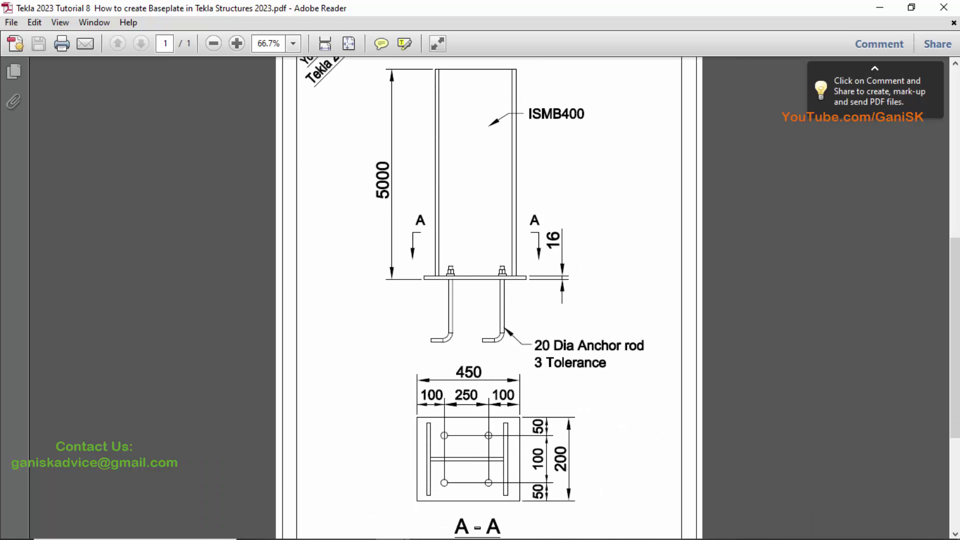
left_click(426, 525)
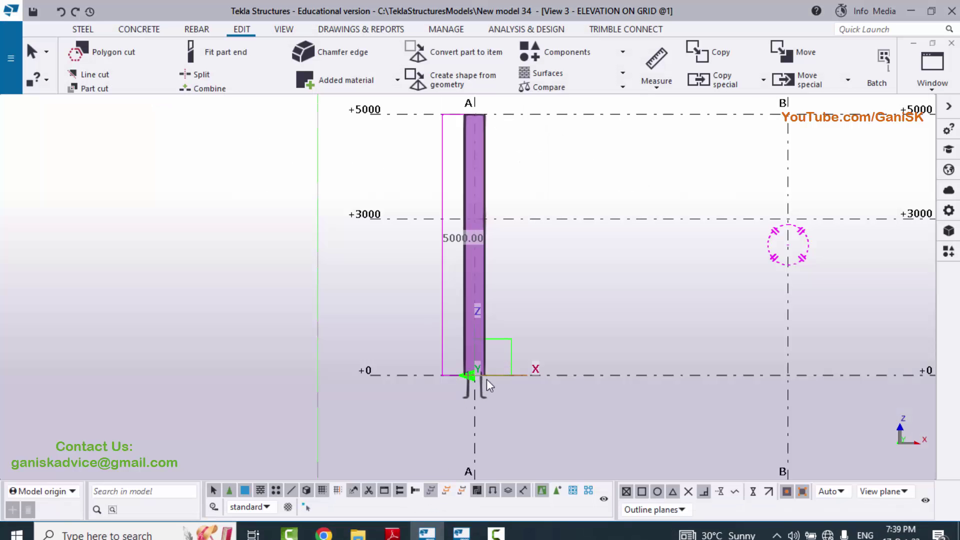
scroll(496, 377, "up", 8)
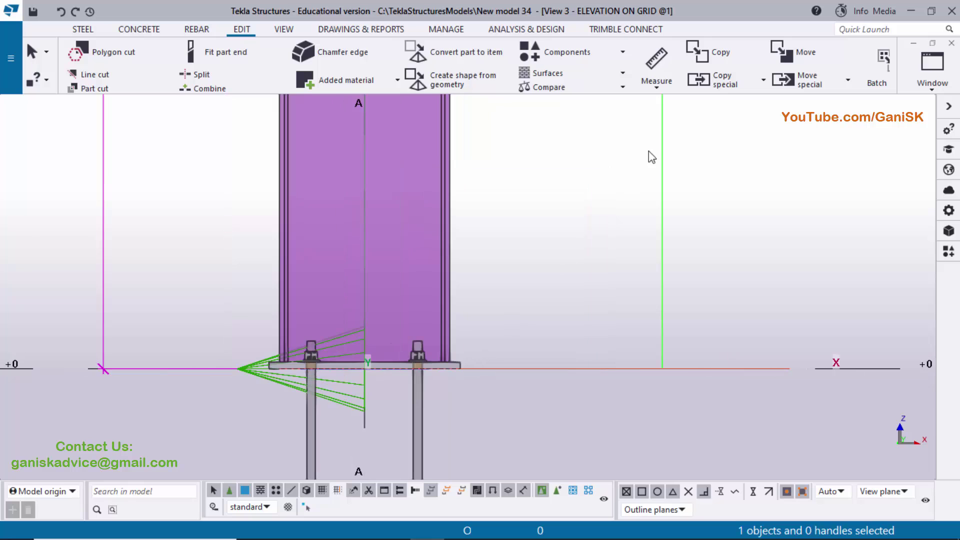
left_click(660, 82)
left_click(674, 166)
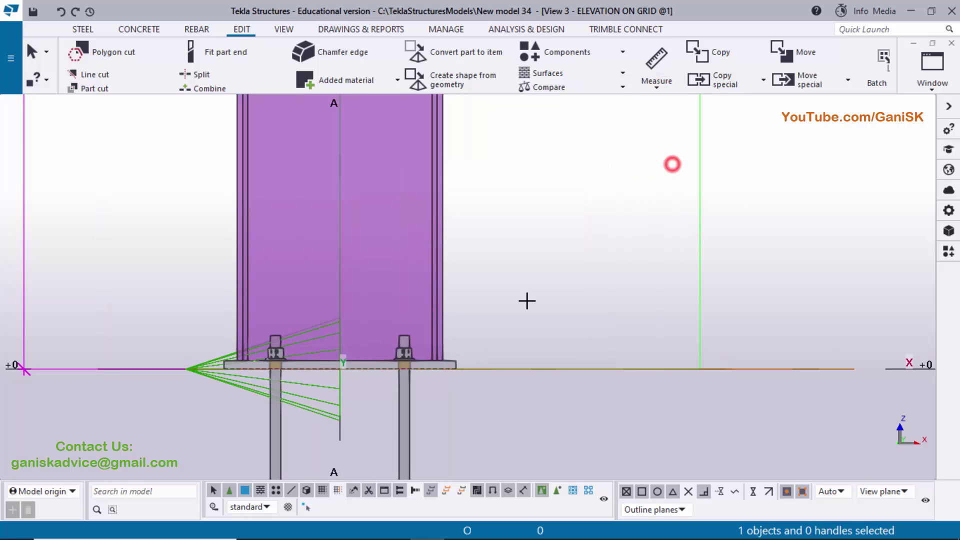
scroll(461, 363, "up", 3)
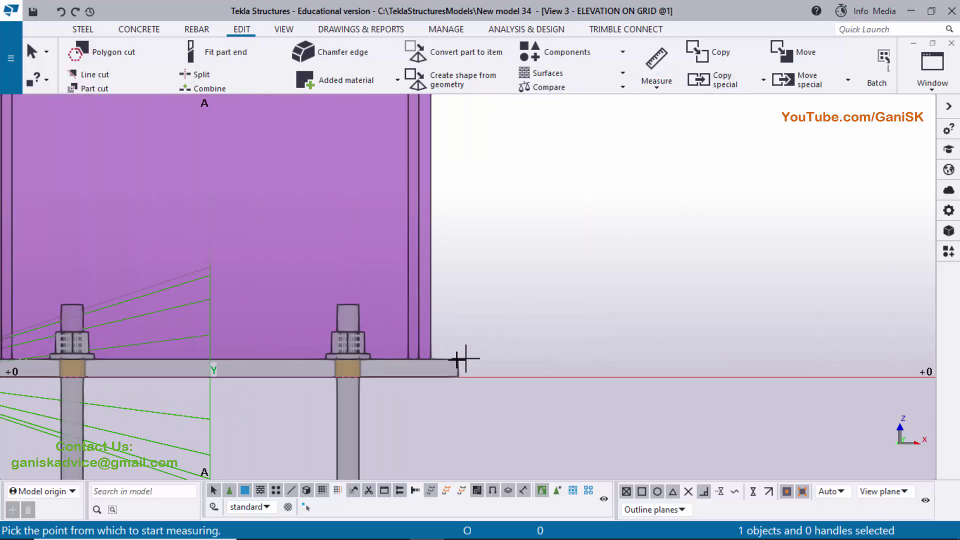
left_click(459, 360)
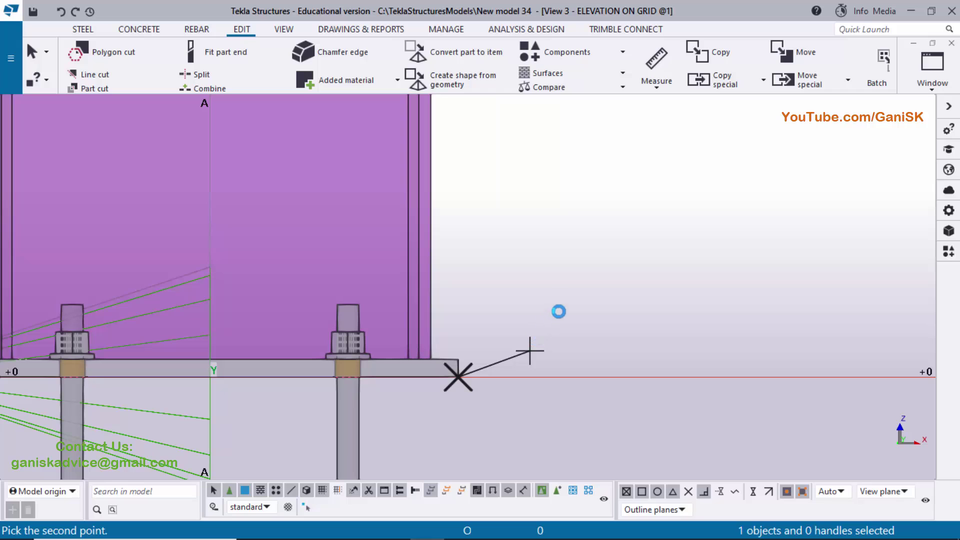
right_click(556, 270)
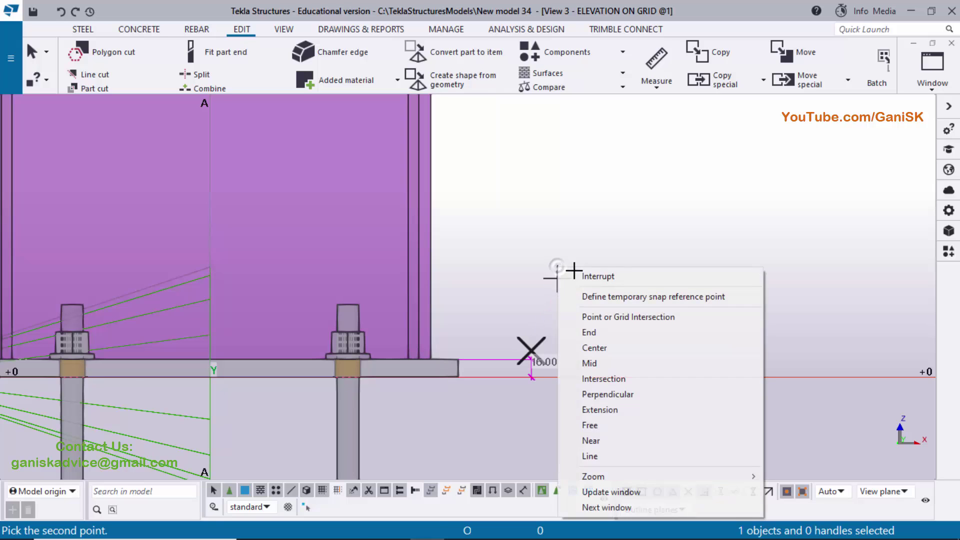
left_click(575, 274)
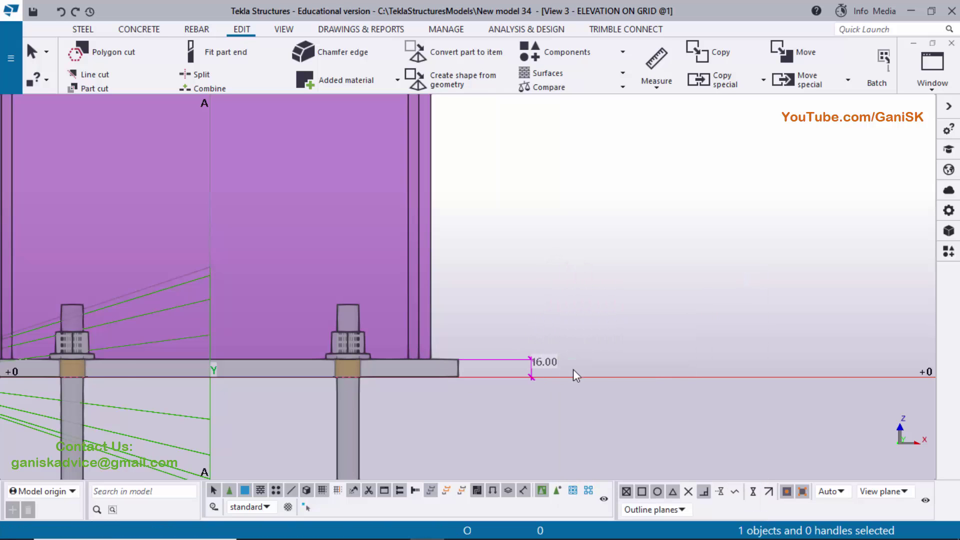
scroll(575, 372, "down", 8)
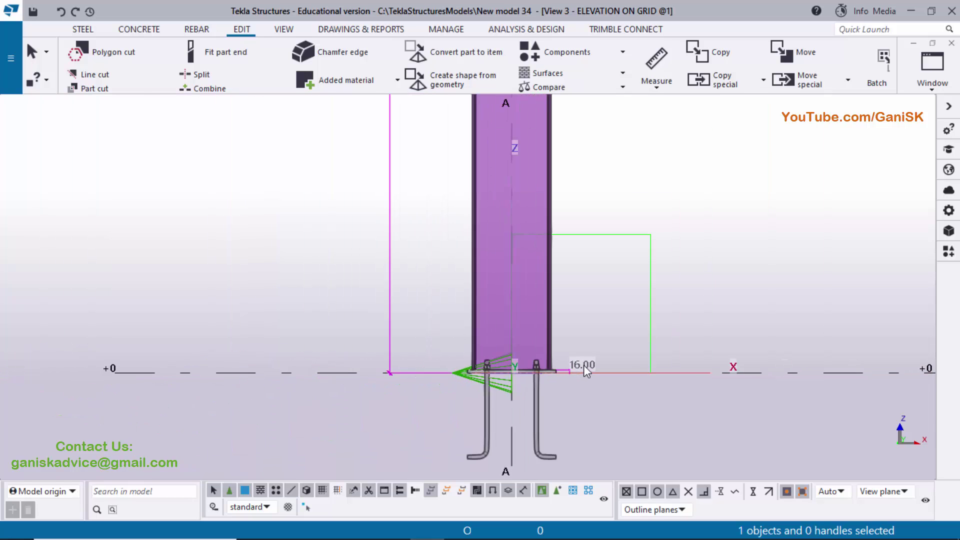
scroll(584, 364, "down", 5)
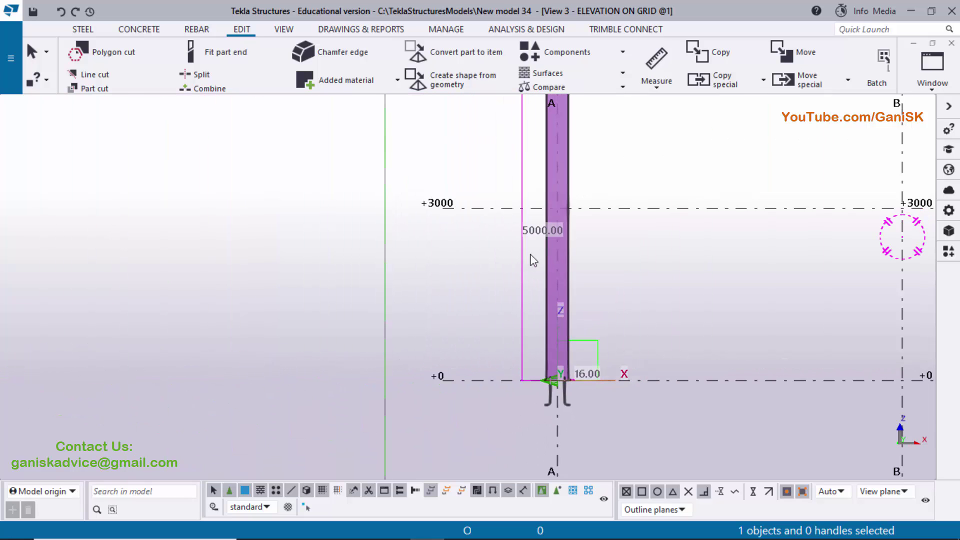
middle_click_drag(532, 259, 523, 287)
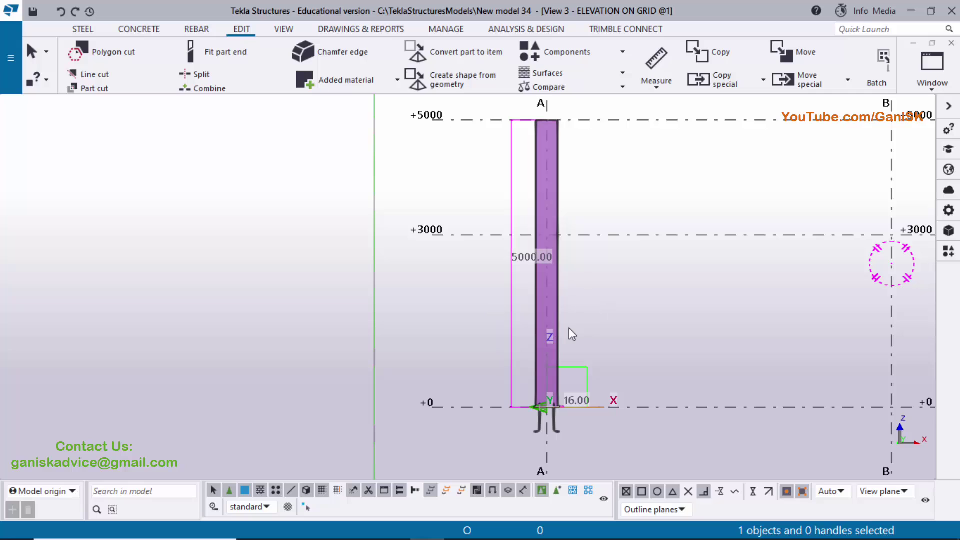
right_click(660, 286)
left_click(701, 368)
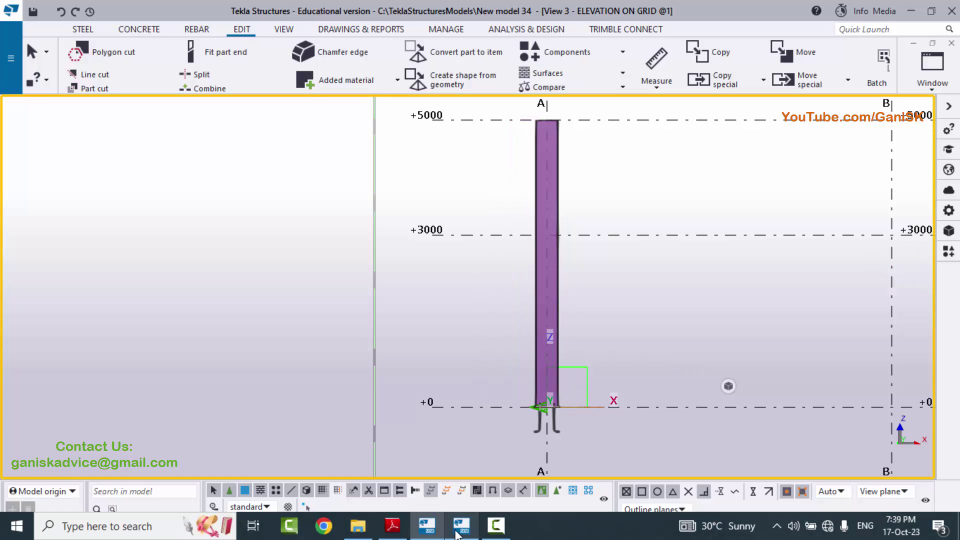
left_click(392, 532)
scroll(506, 374, "down", 2)
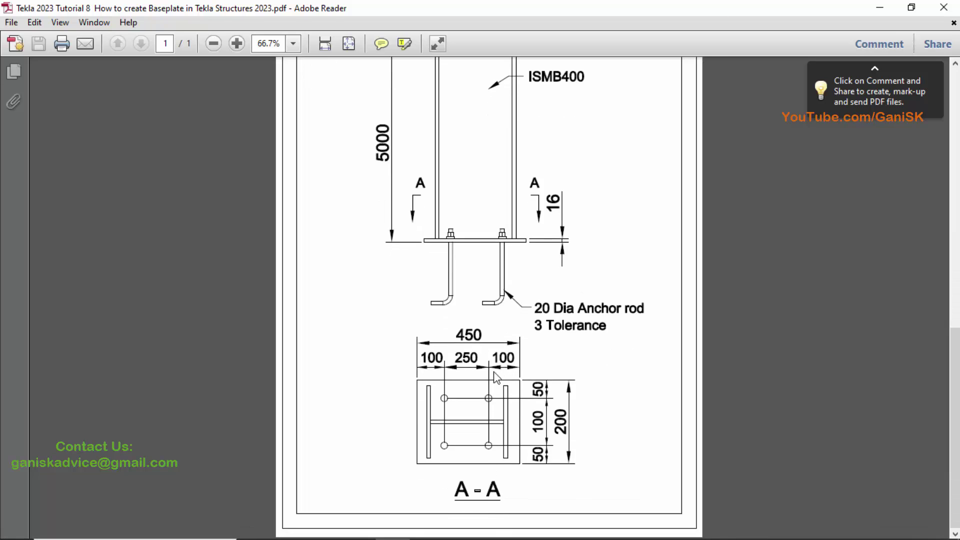
scroll(493, 396, "up", 2, "ctrl")
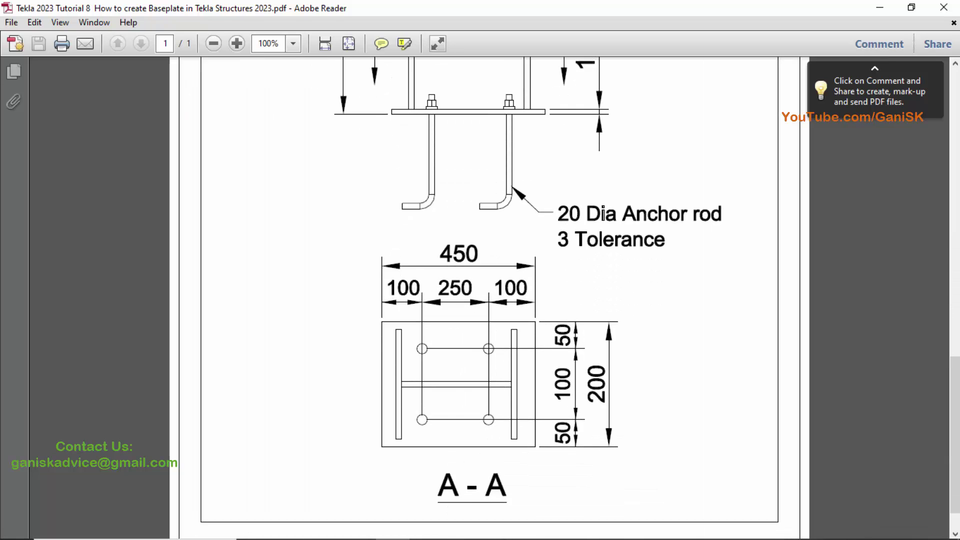
left_click(427, 532)
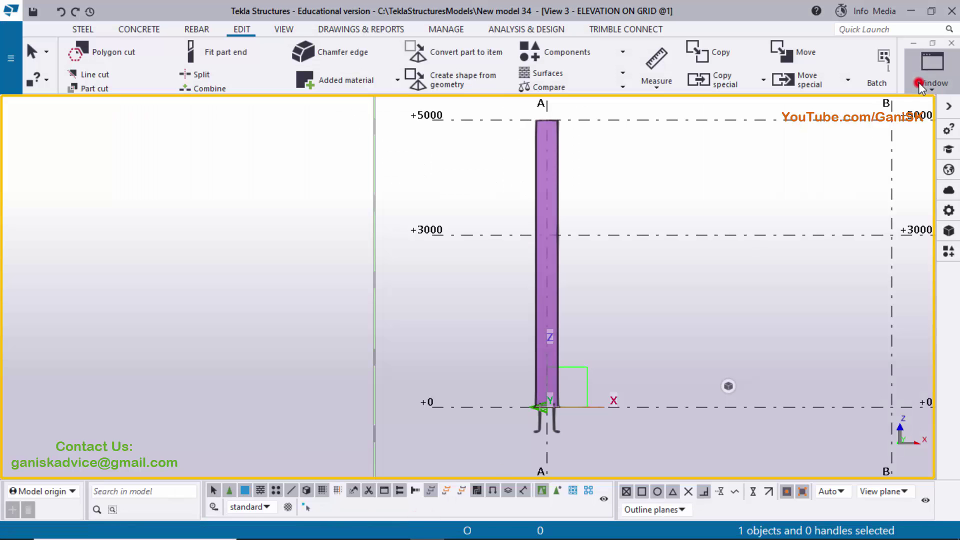
- In PLAN @+0, measure 100.00 from plate edge to bolt and 250.00 between top bolts
left_click(931, 67)
left_click(877, 229)
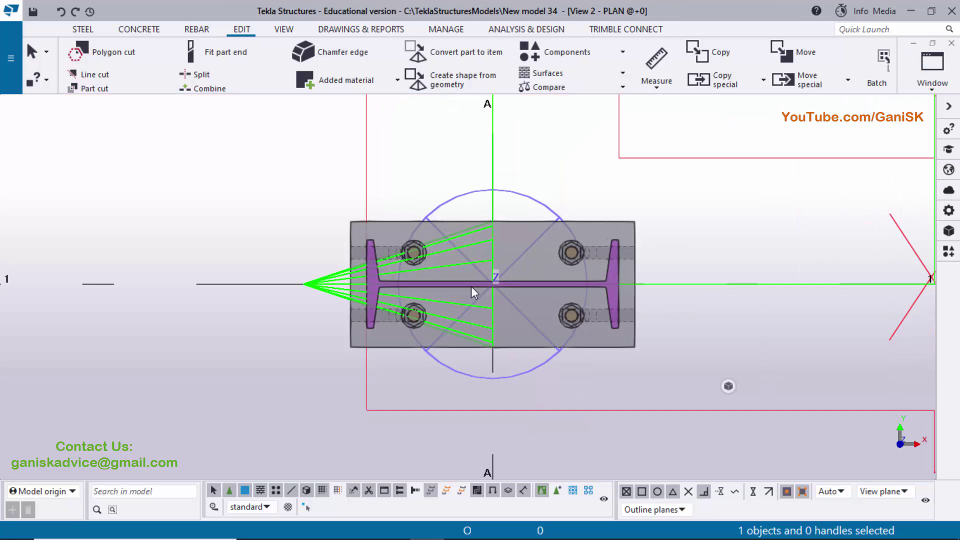
left_click(671, 90)
left_click(673, 134)
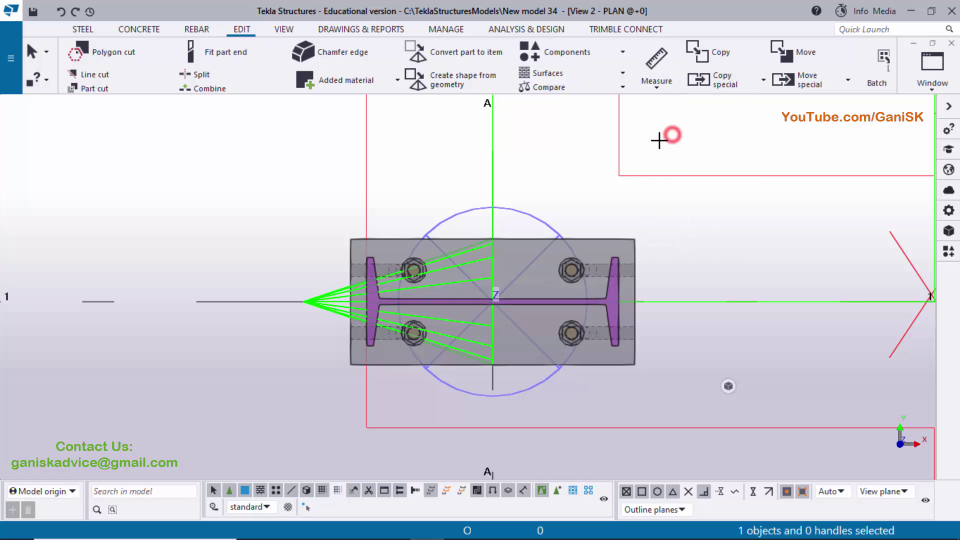
left_click(350, 238)
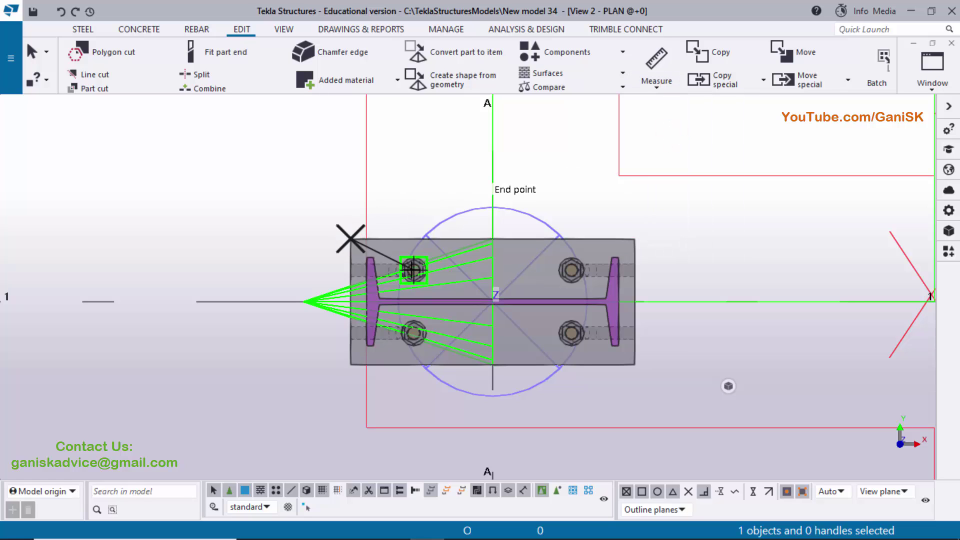
left_click(413, 270)
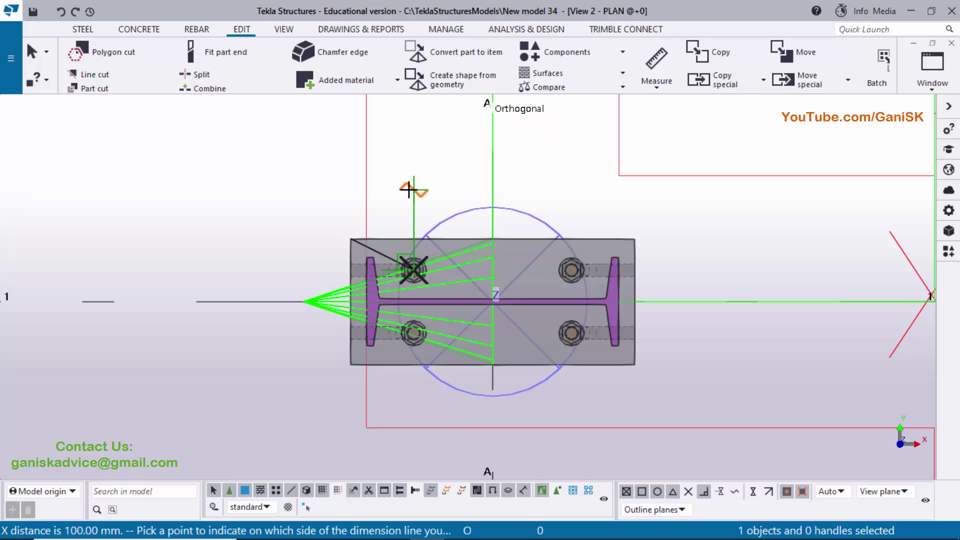
left_click(408, 189)
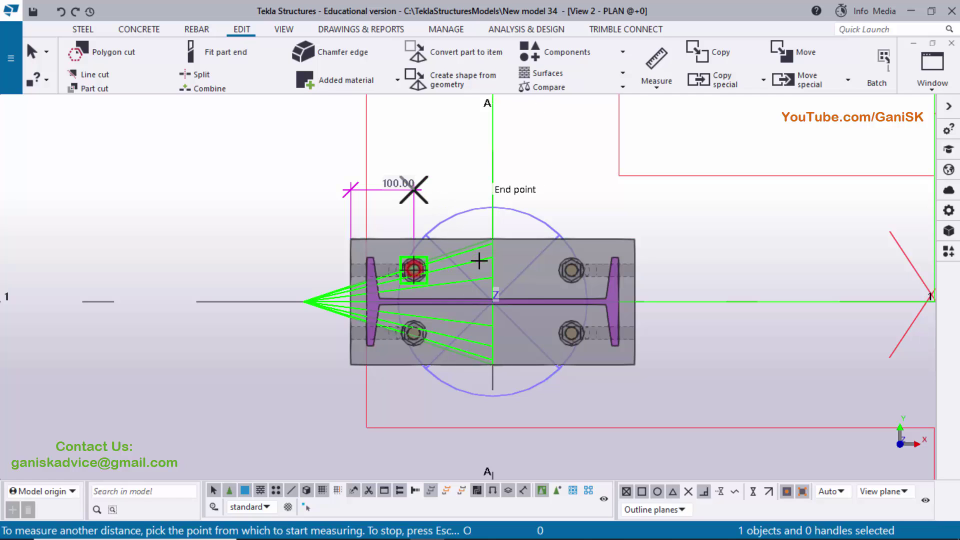
left_click(575, 268)
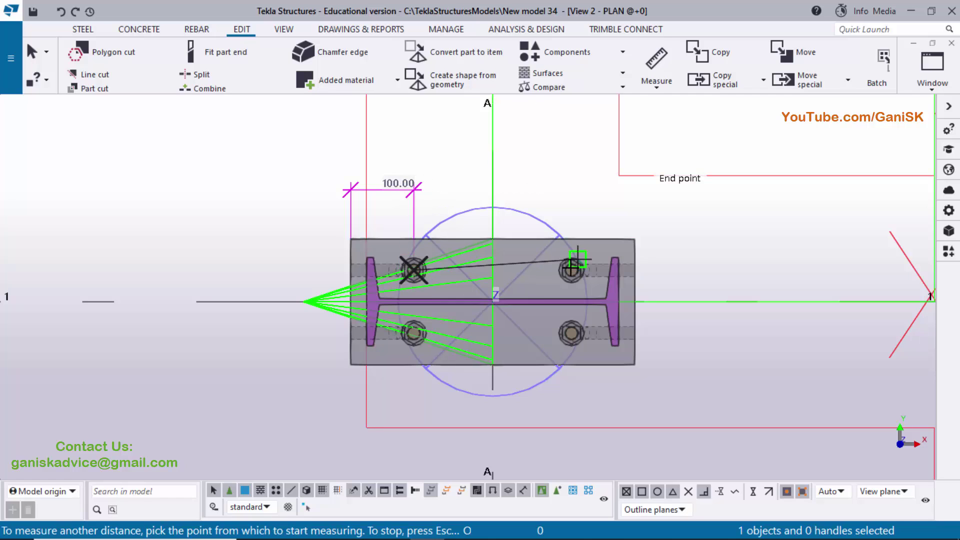
left_click(524, 188)
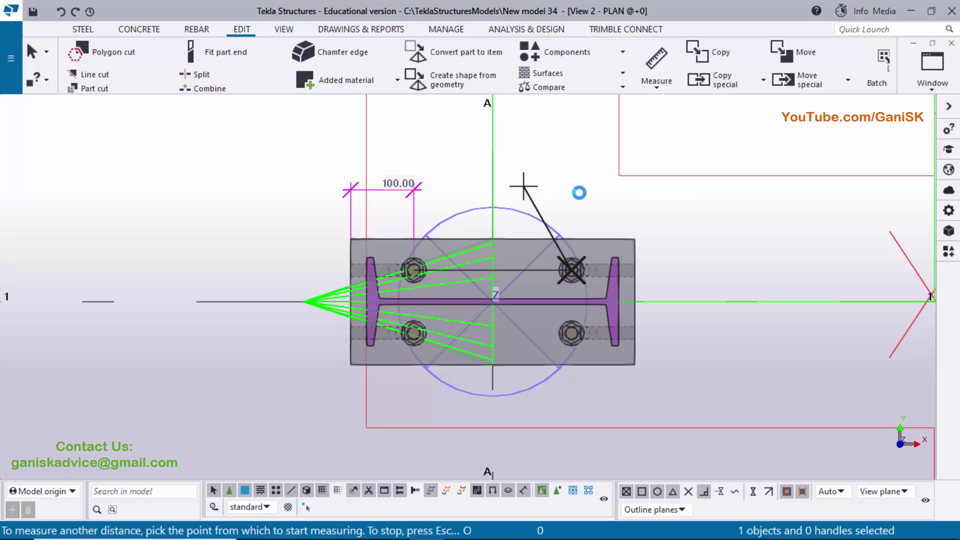
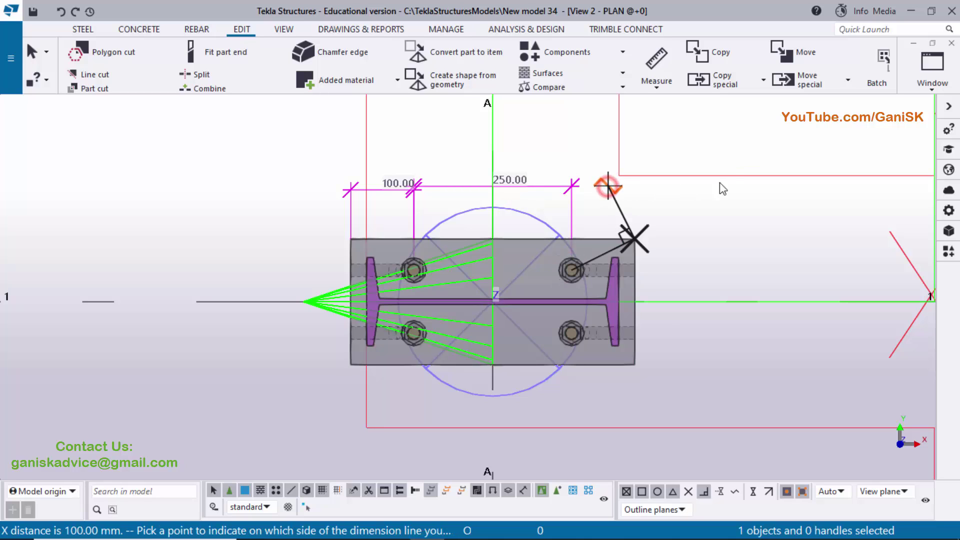
- Place the final 100.00 dimension from the right bolts to the plate edge and end measuring
left_click(728, 139)
right_click(729, 140)
key("Escape")
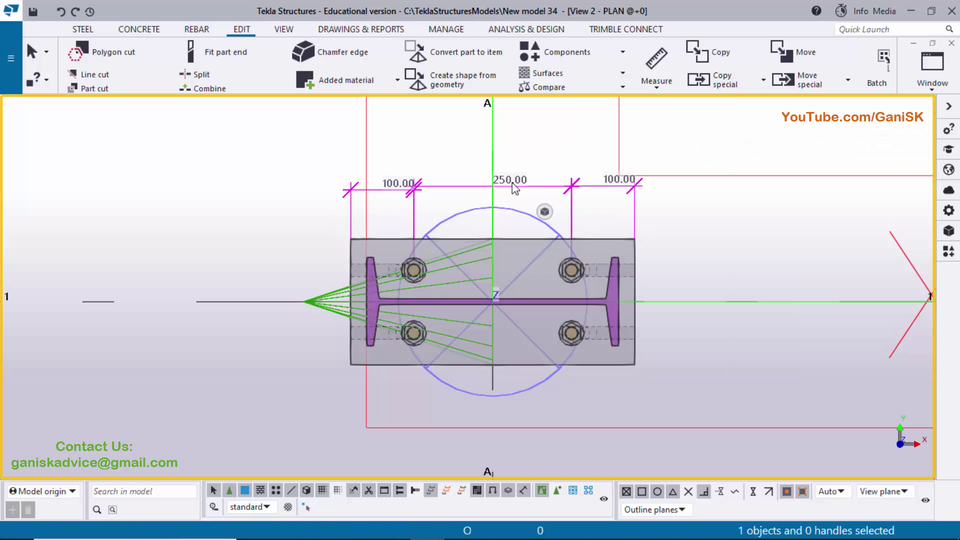
mouse_move(475, 535)
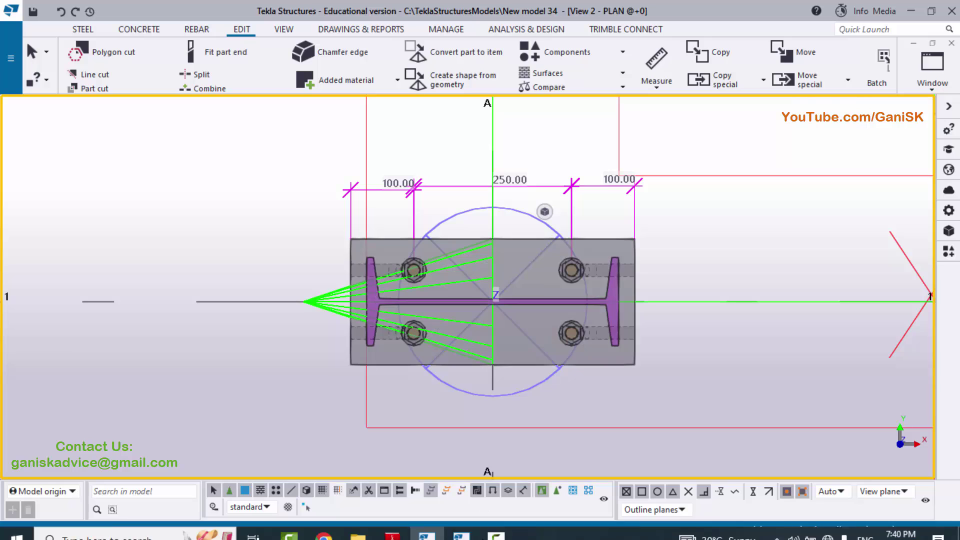
left_click(393, 526)
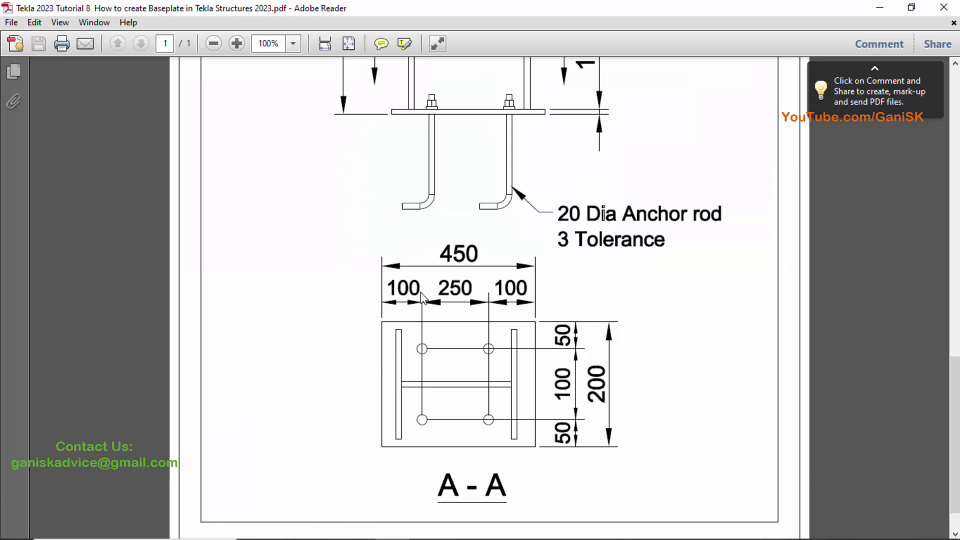
left_click(426, 526)
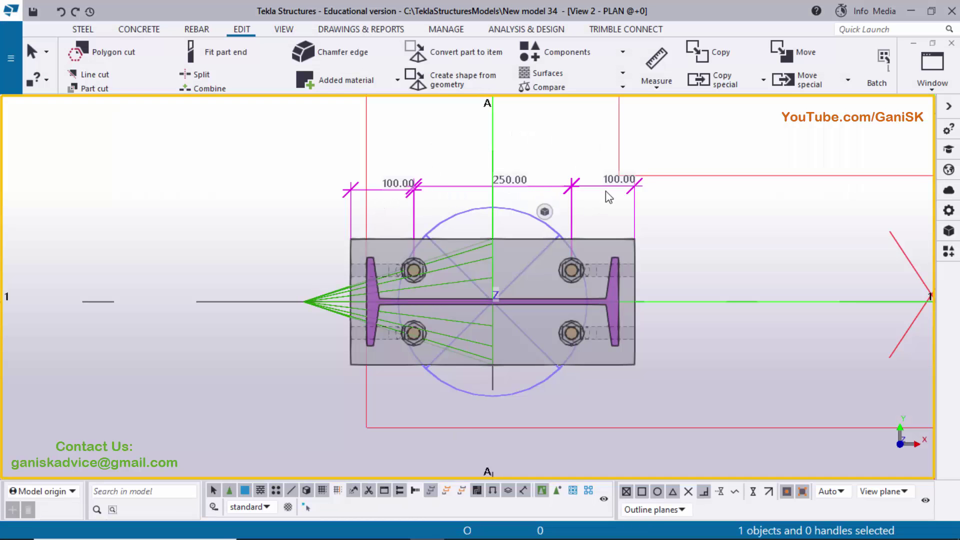
- Measure vertical distances of 50.00, 100.00 and 50.00 from corner to bolts to corner
left_click(665, 84)
left_click(675, 164)
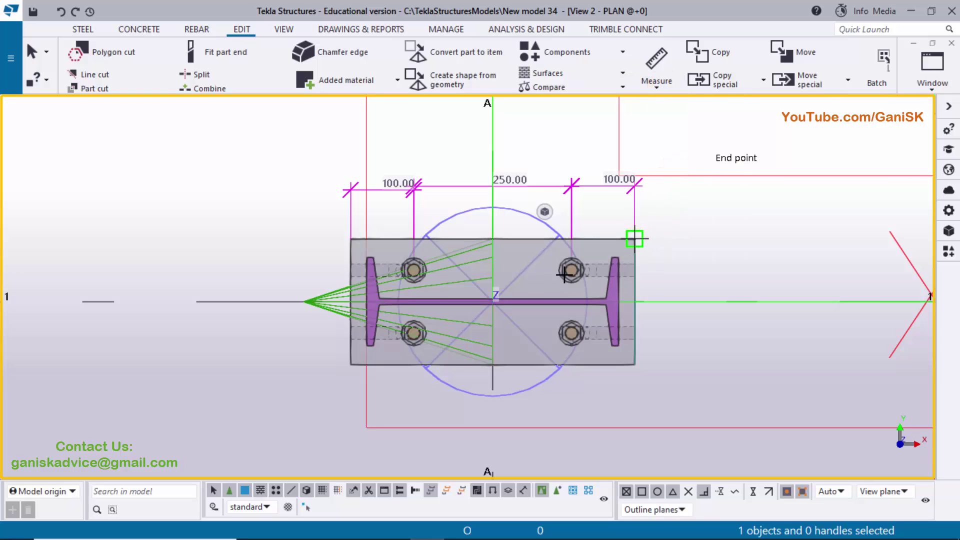
left_click(634, 239)
left_click(654, 272)
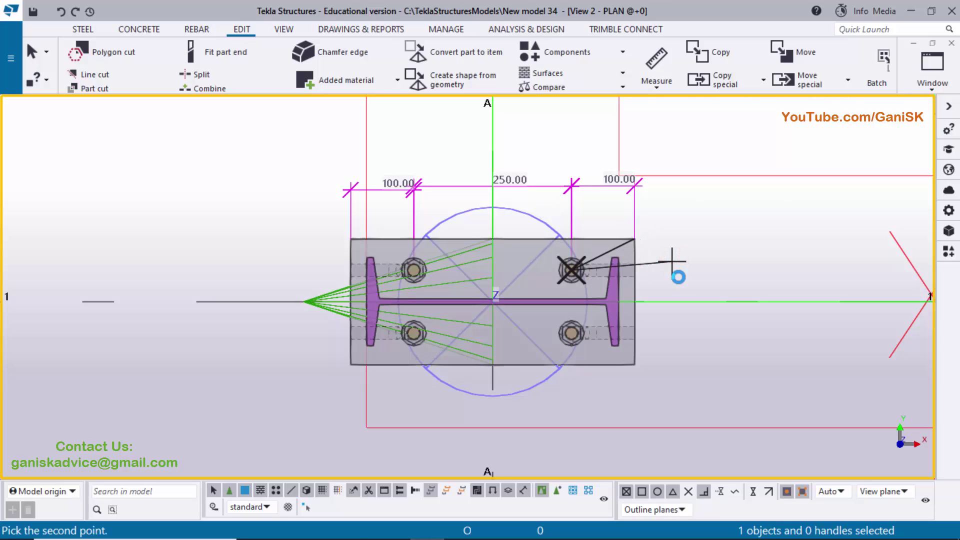
left_click(672, 261)
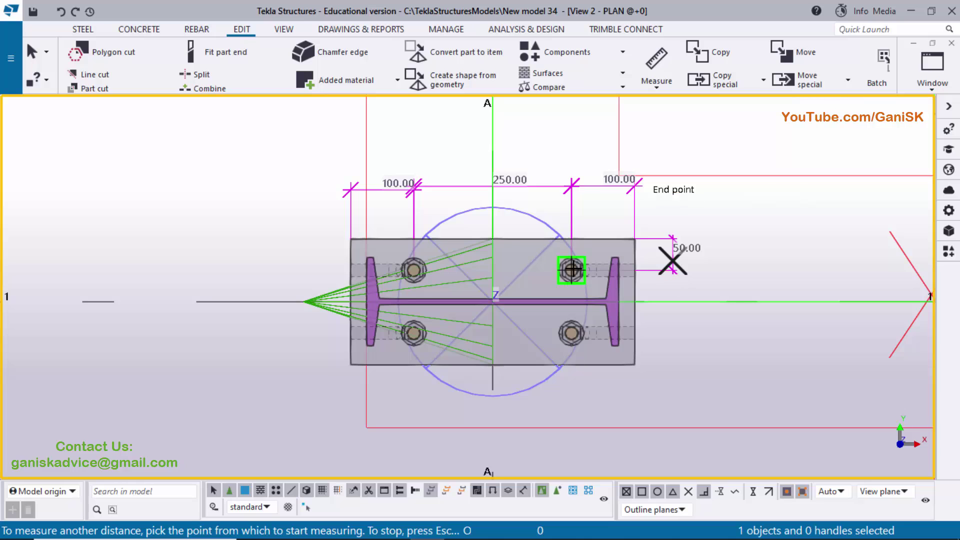
left_click(573, 332)
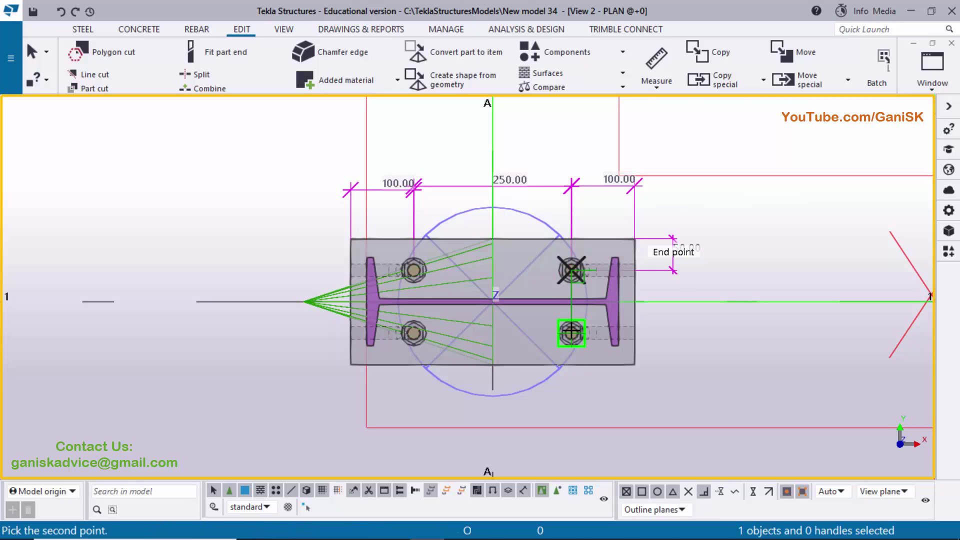
left_click(659, 326)
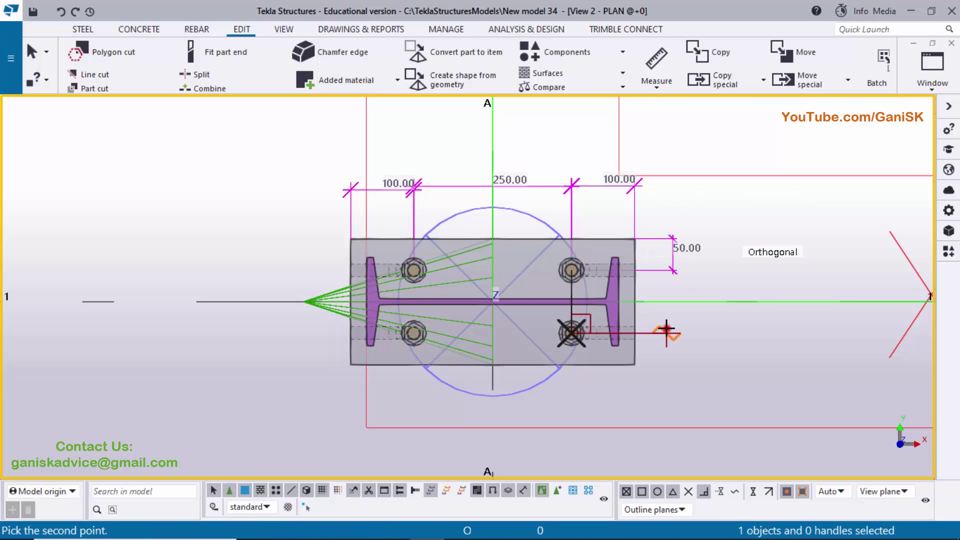
left_click(729, 320)
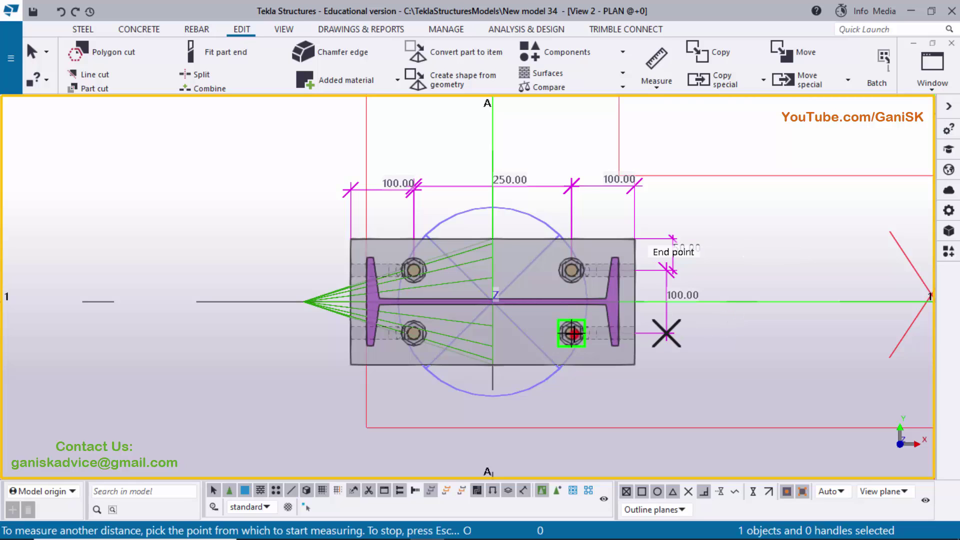
left_click(633, 364)
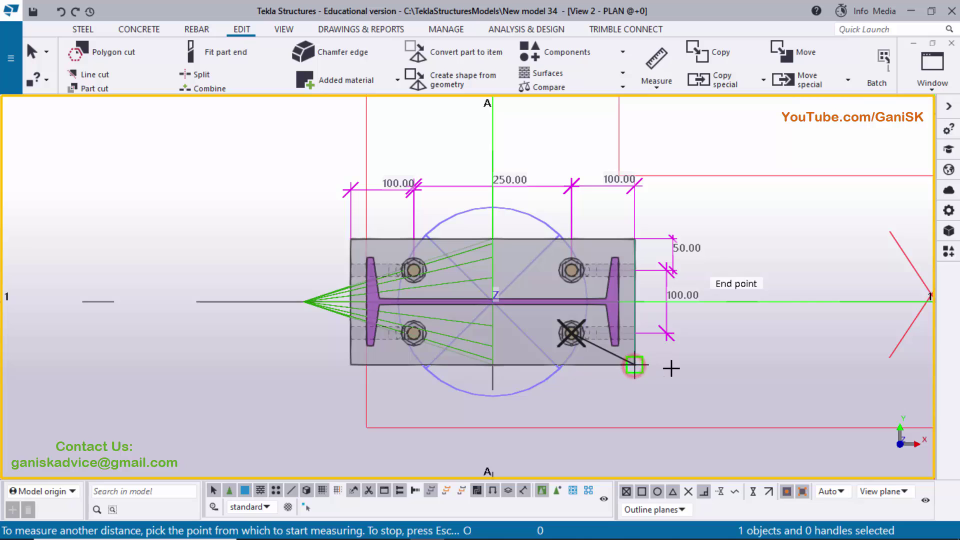
left_click(756, 367)
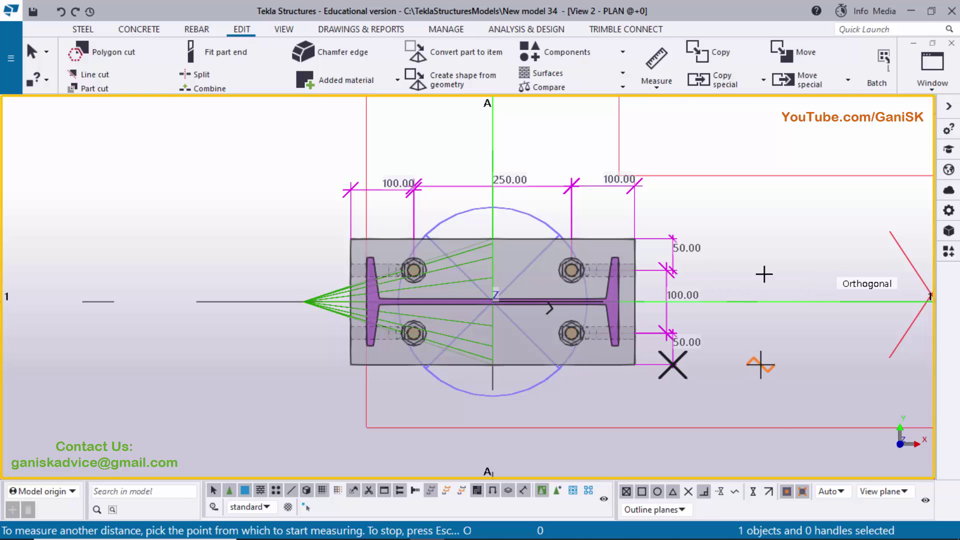
- Interrupt the measuring command and bring the baseplate PDF drawing to the front
right_click(768, 218)
left_click(777, 230)
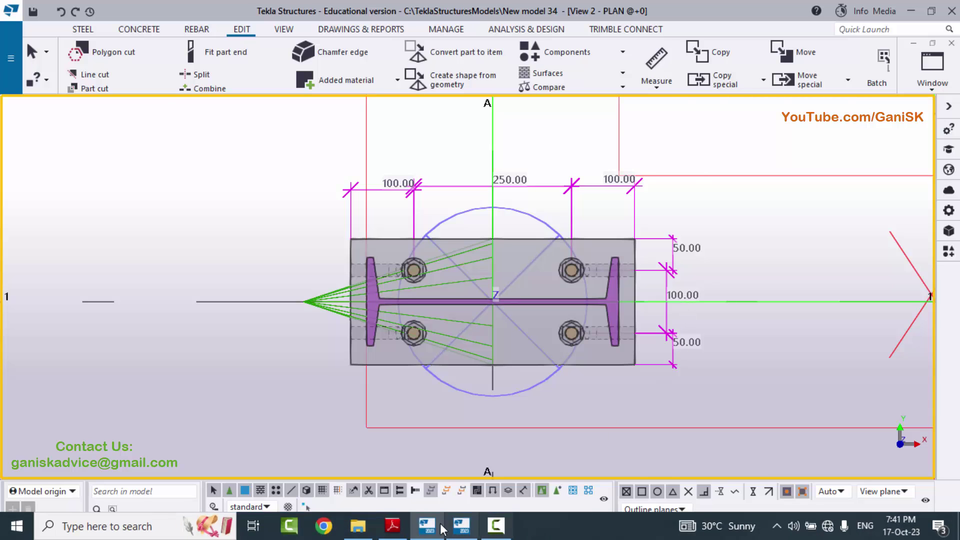
left_click(393, 525)
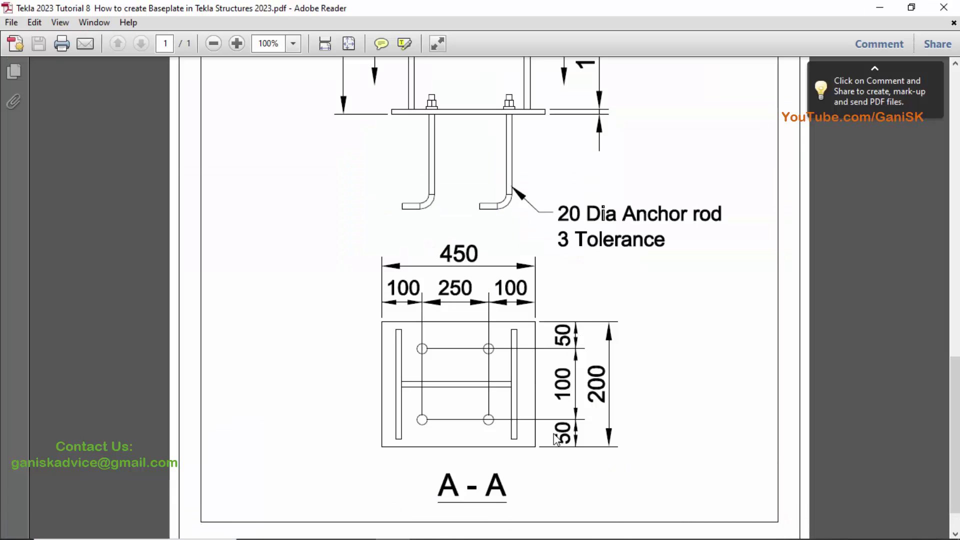
- Fit the whole baseplate drawing page at 52.8% in Adobe Reader, then return to Tekla
scroll(565, 411, "down", 5, "ctrl")
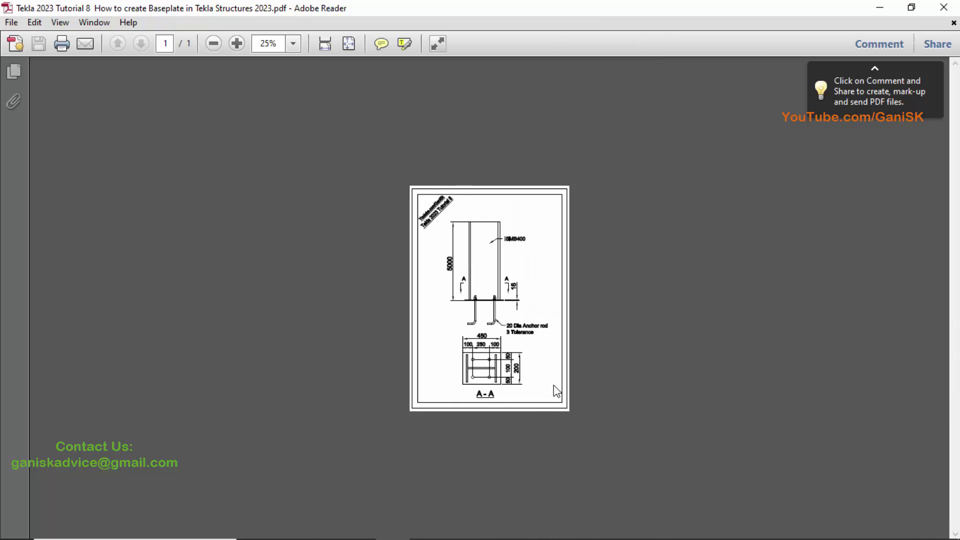
key("ctrl+0")
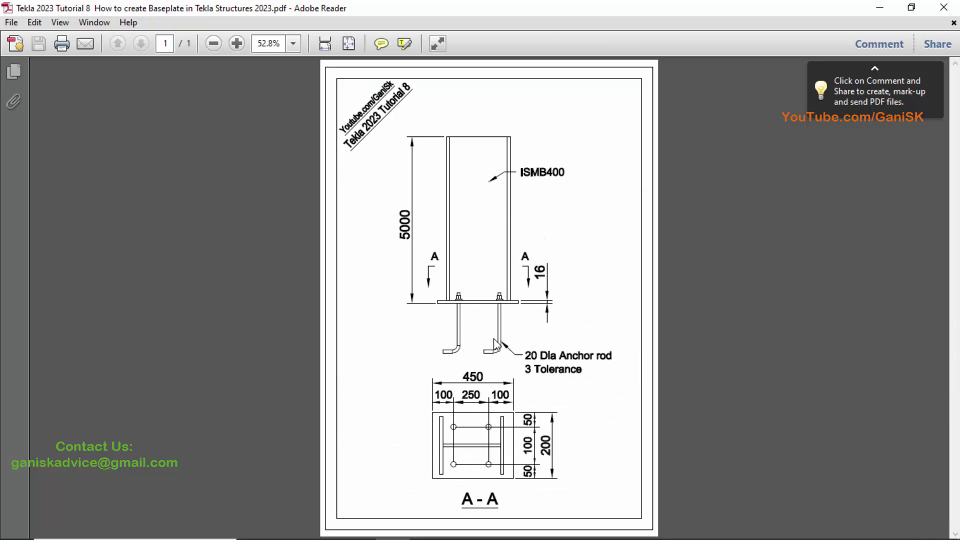
left_click(404, 526)
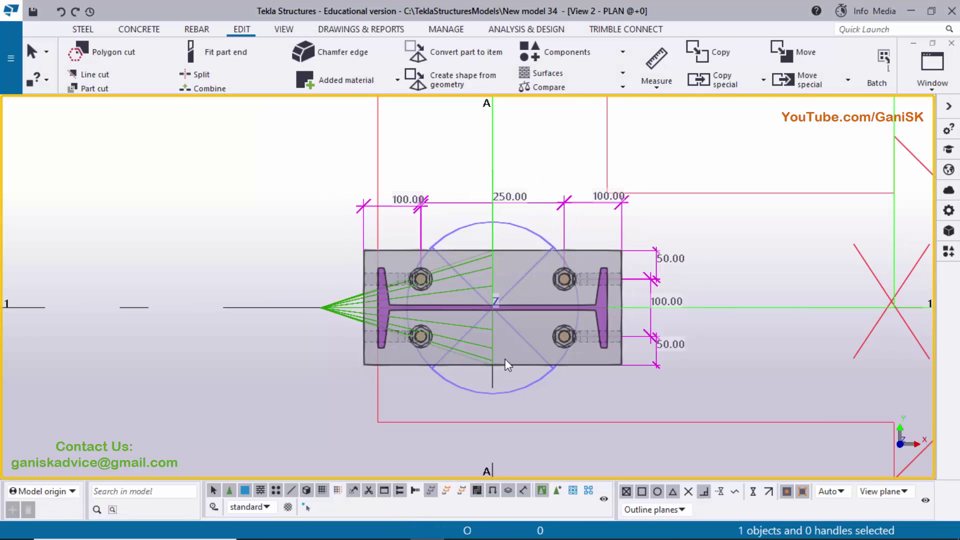
- Redraw the Tekla plan view
scroll(505, 359, "down", 3)
right_click(665, 179)
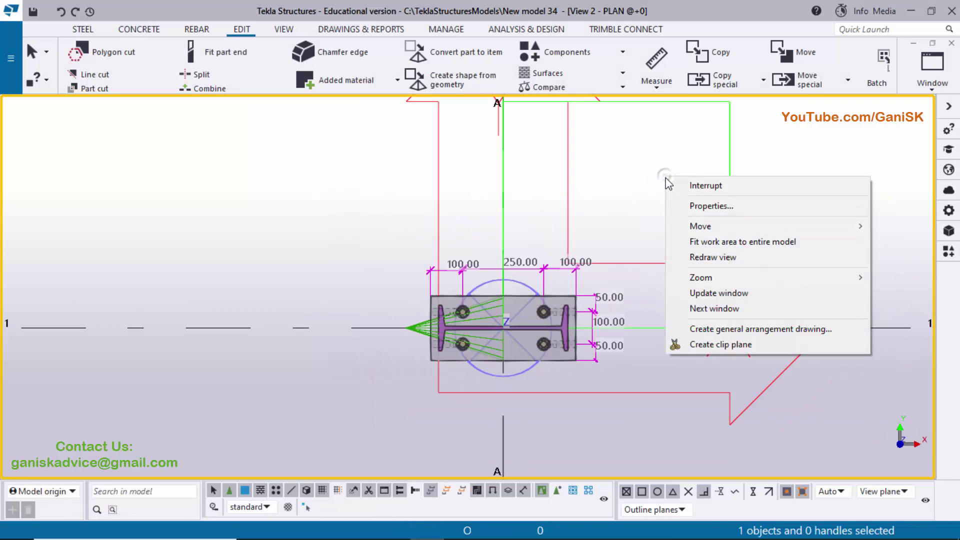
left_click(712, 257)
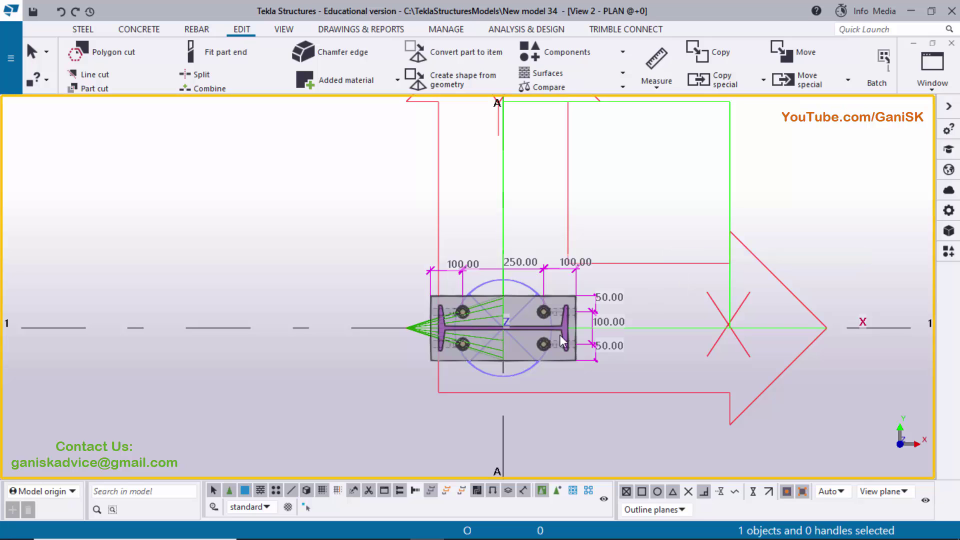
- Switch to View 1 - 3d and close in on the purple column, then show the PDF again
scroll(562, 386, "down", 5)
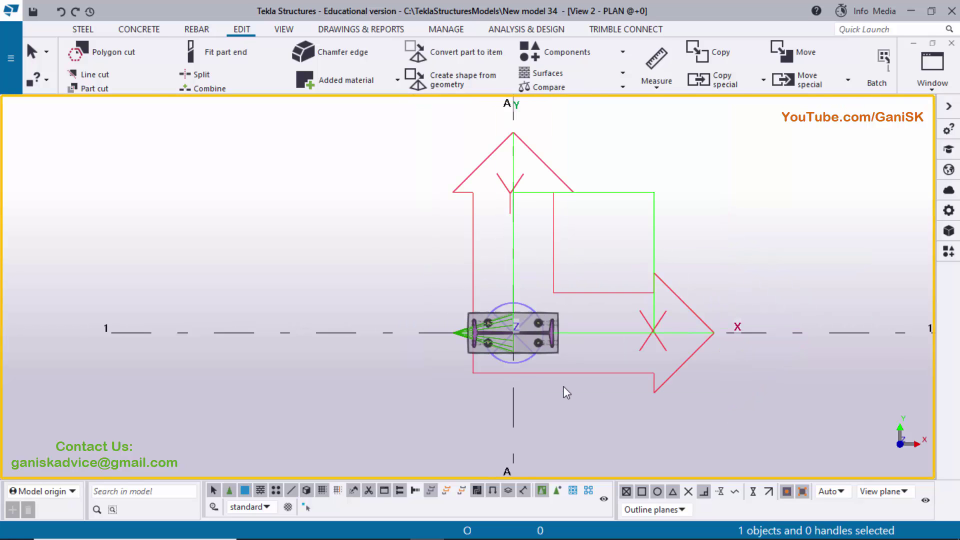
left_click(948, 70)
left_click(891, 189)
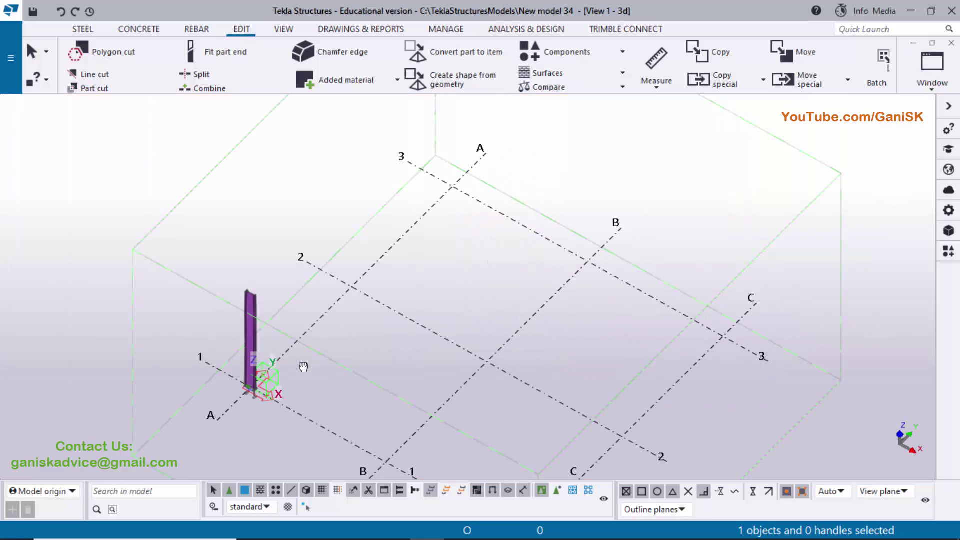
middle_click_drag(303, 367, 380, 450)
scroll(383, 337, "up", 6)
left_click(393, 525)
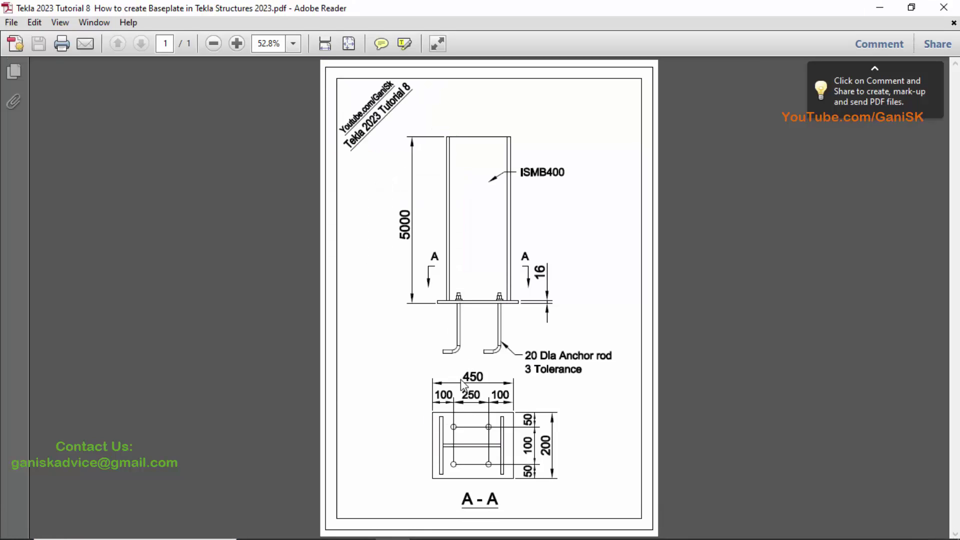
- Back in Tekla, zoom and orbit around the column base with its plate and four anchor rods
left_click(417, 531)
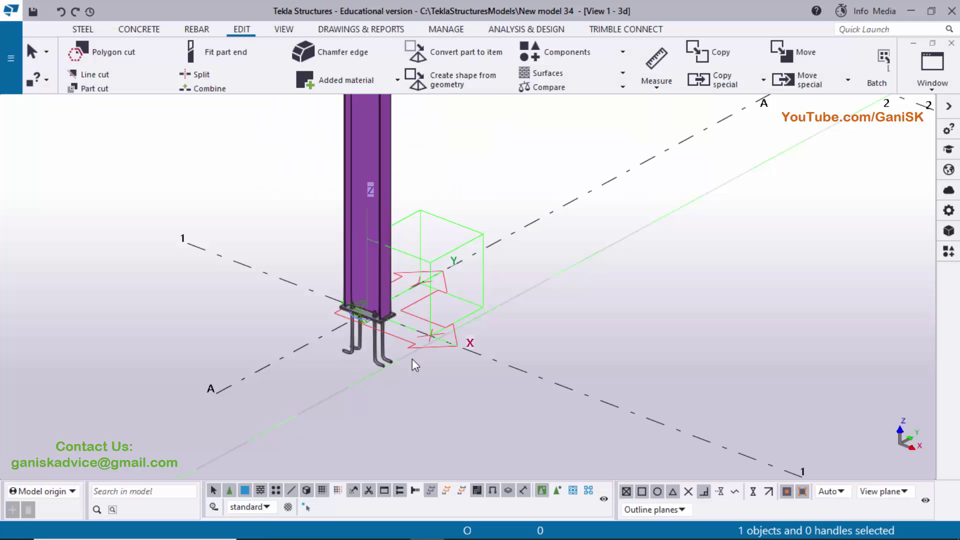
scroll(374, 326, "up", 3)
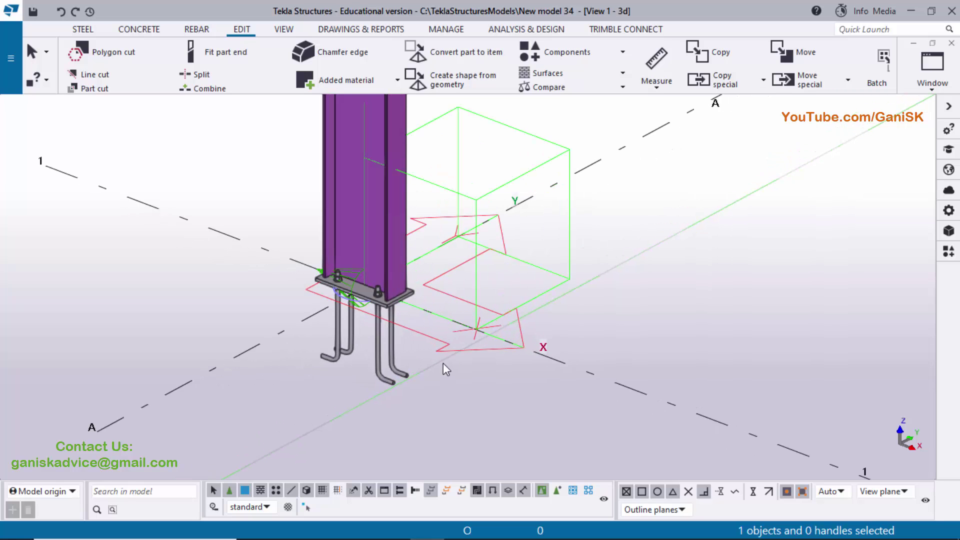
middle_click_drag(410, 372, 484, 358, "ctrl")
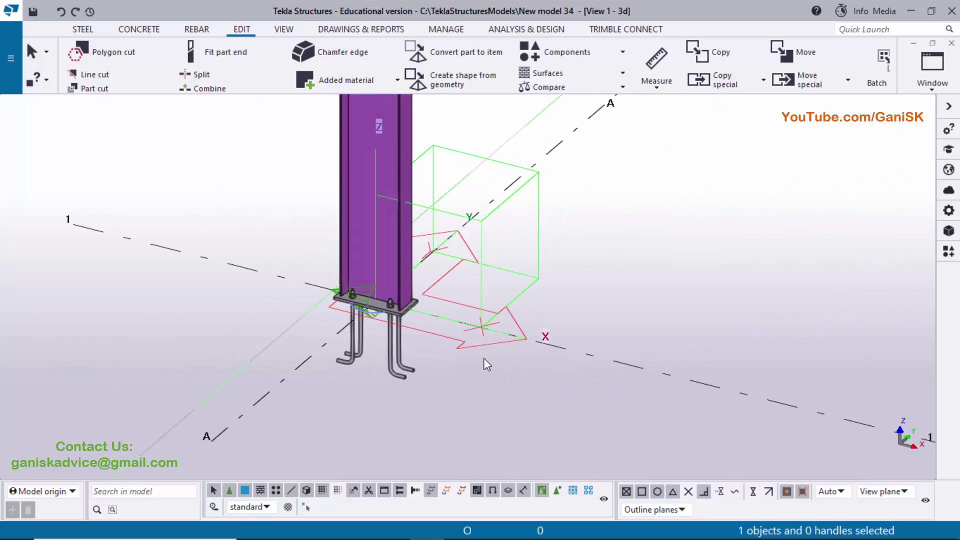